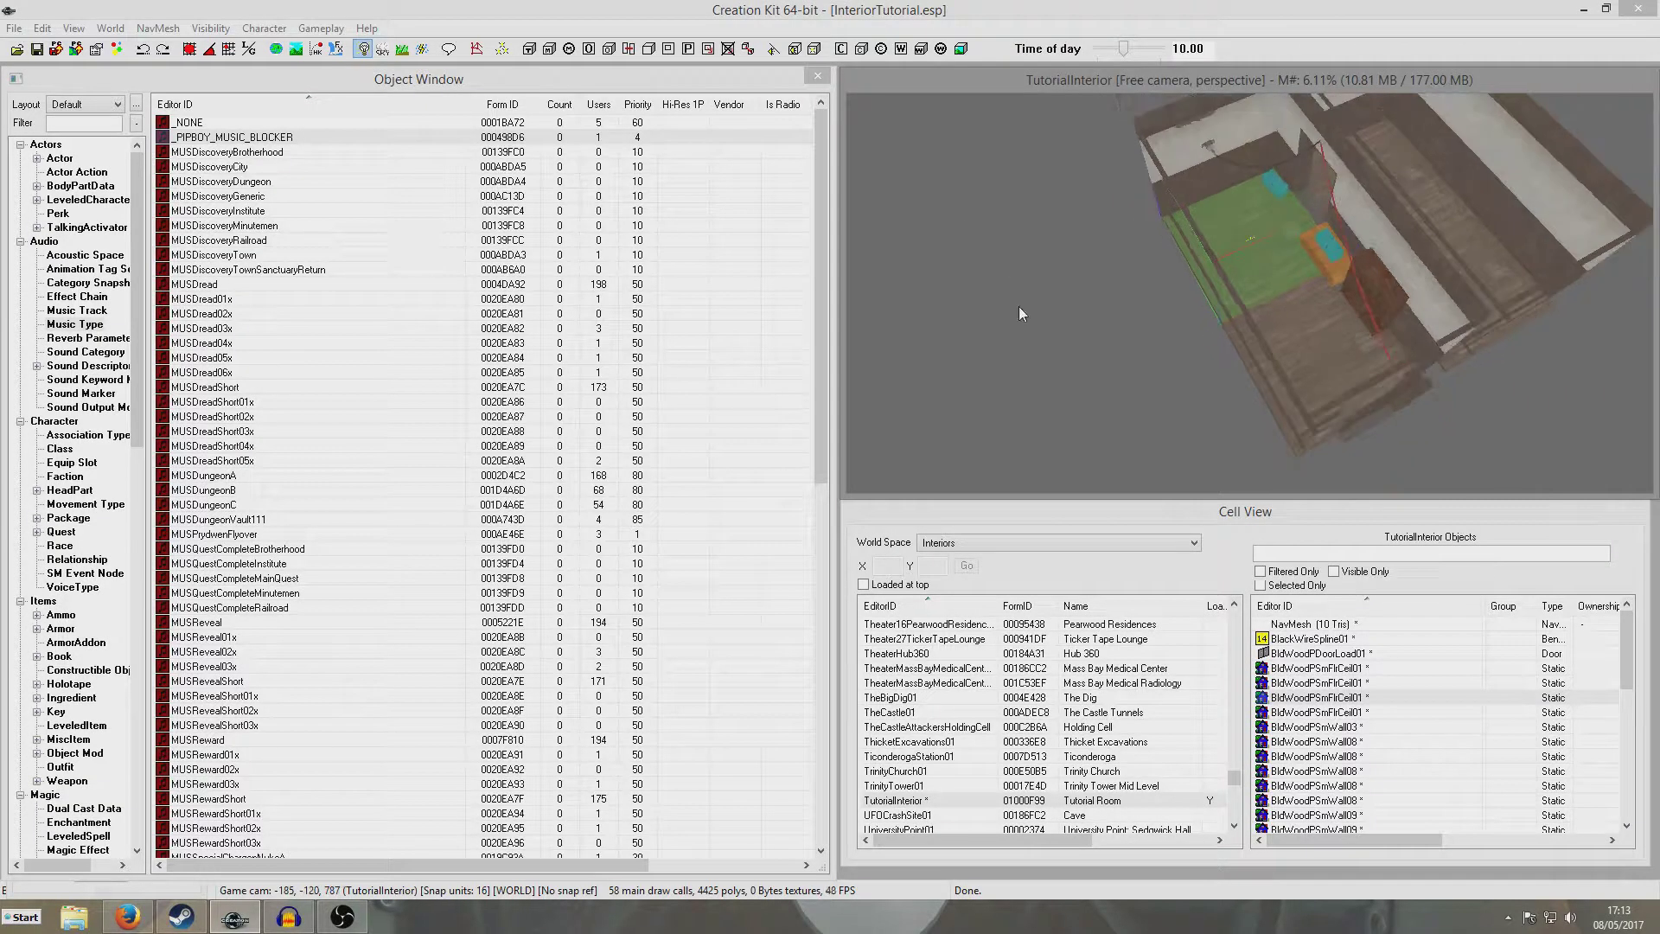
- Orbit and zoom in on the walled room with its navmesh, mattress and crates
{"action": "middle_click_drag", "start_coordinate": [1219, 330], "coordinate": [1315, 305]}
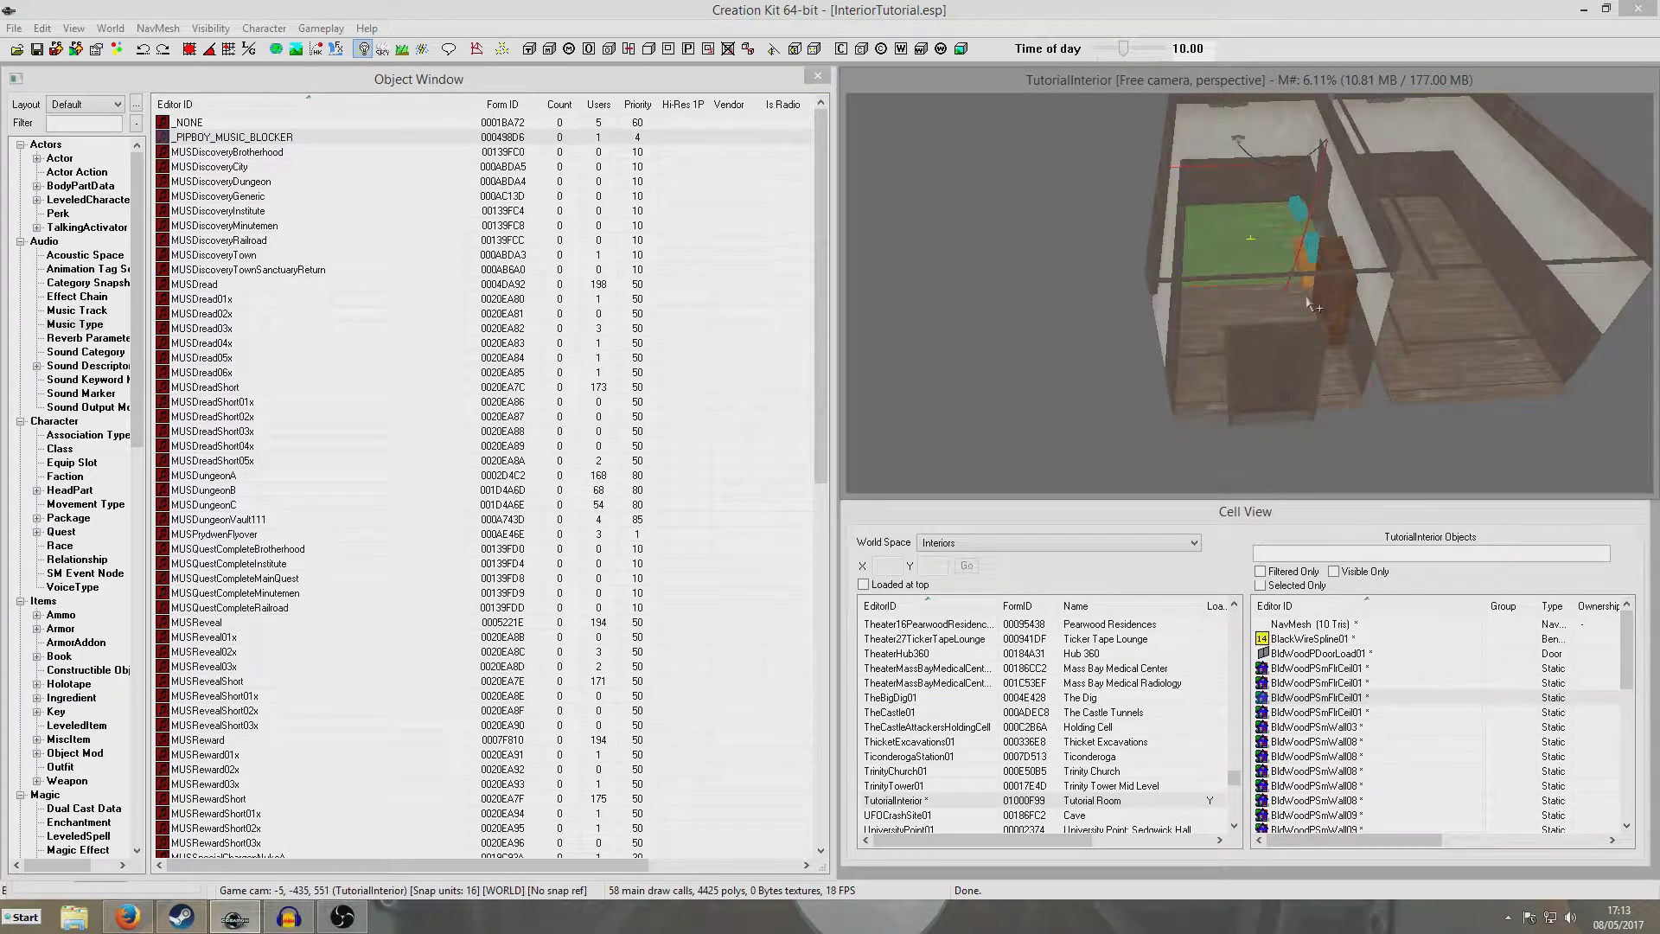
{"action": "scroll", "coordinate": [1309, 300], "scroll_direction": "up", "scroll_amount": 3}
{"action": "middle_click_drag", "start_coordinate": [1342, 259], "coordinate": [1232, 268]}
{"action": "scroll", "coordinate": [1289, 368], "scroll_direction": "down", "scroll_amount": 5}
{"action": "scroll", "coordinate": [1232, 268], "scroll_direction": "up", "scroll_amount": 3}
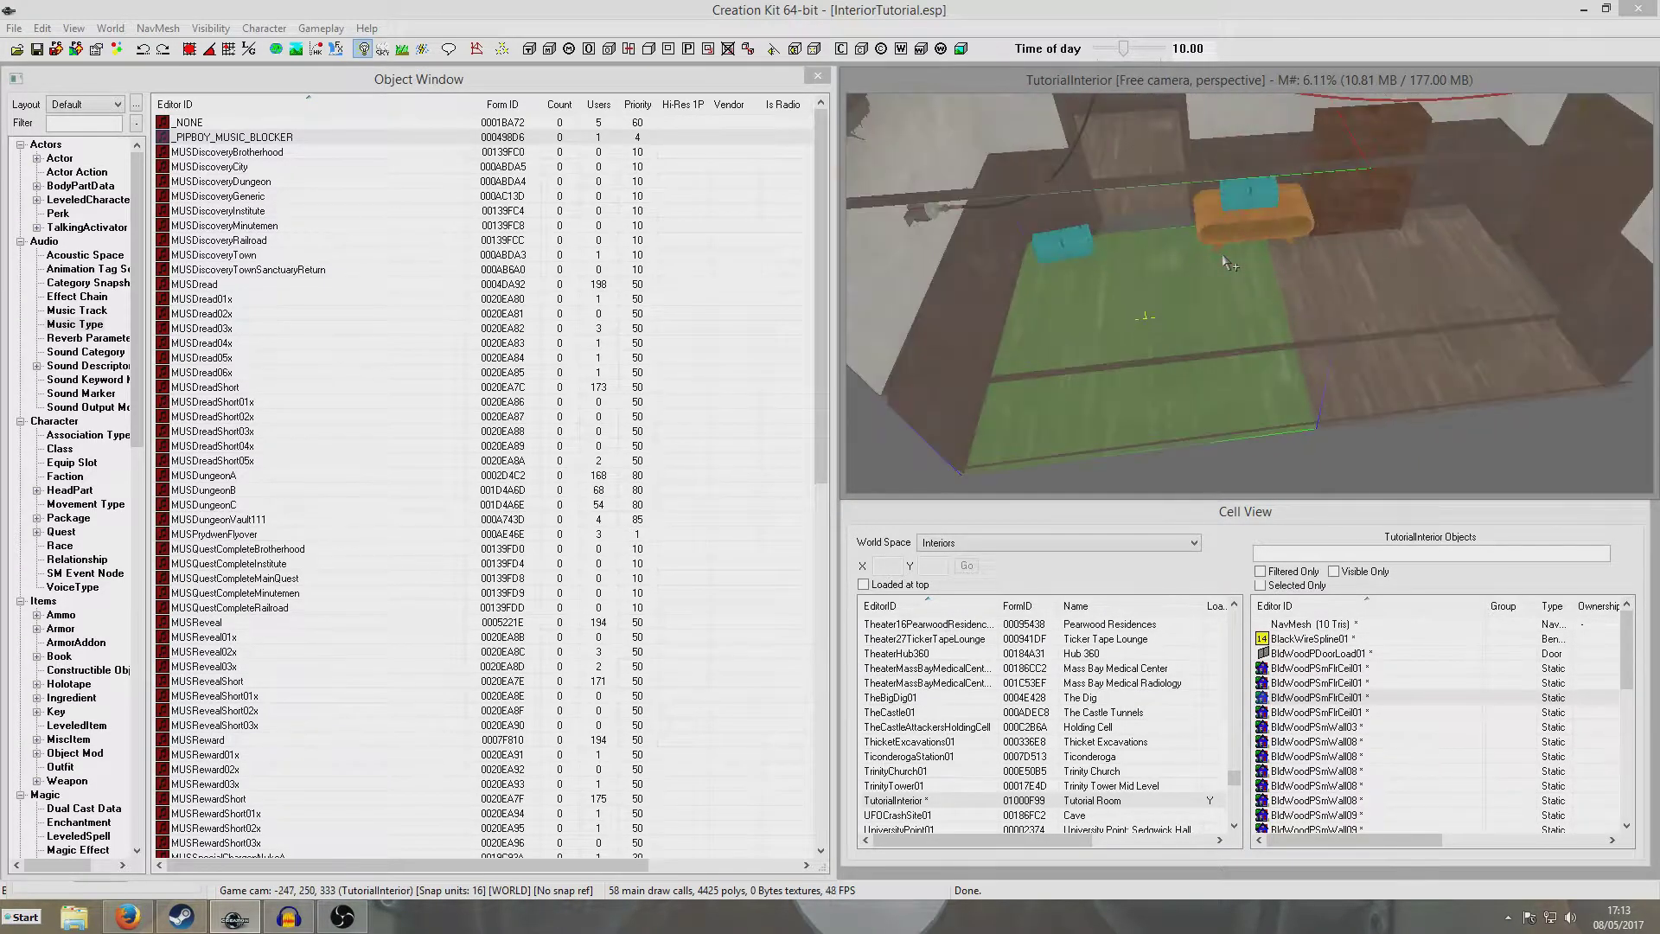
{"action": "scroll", "coordinate": [1164, 233], "scroll_direction": "down", "scroll_amount": 5}
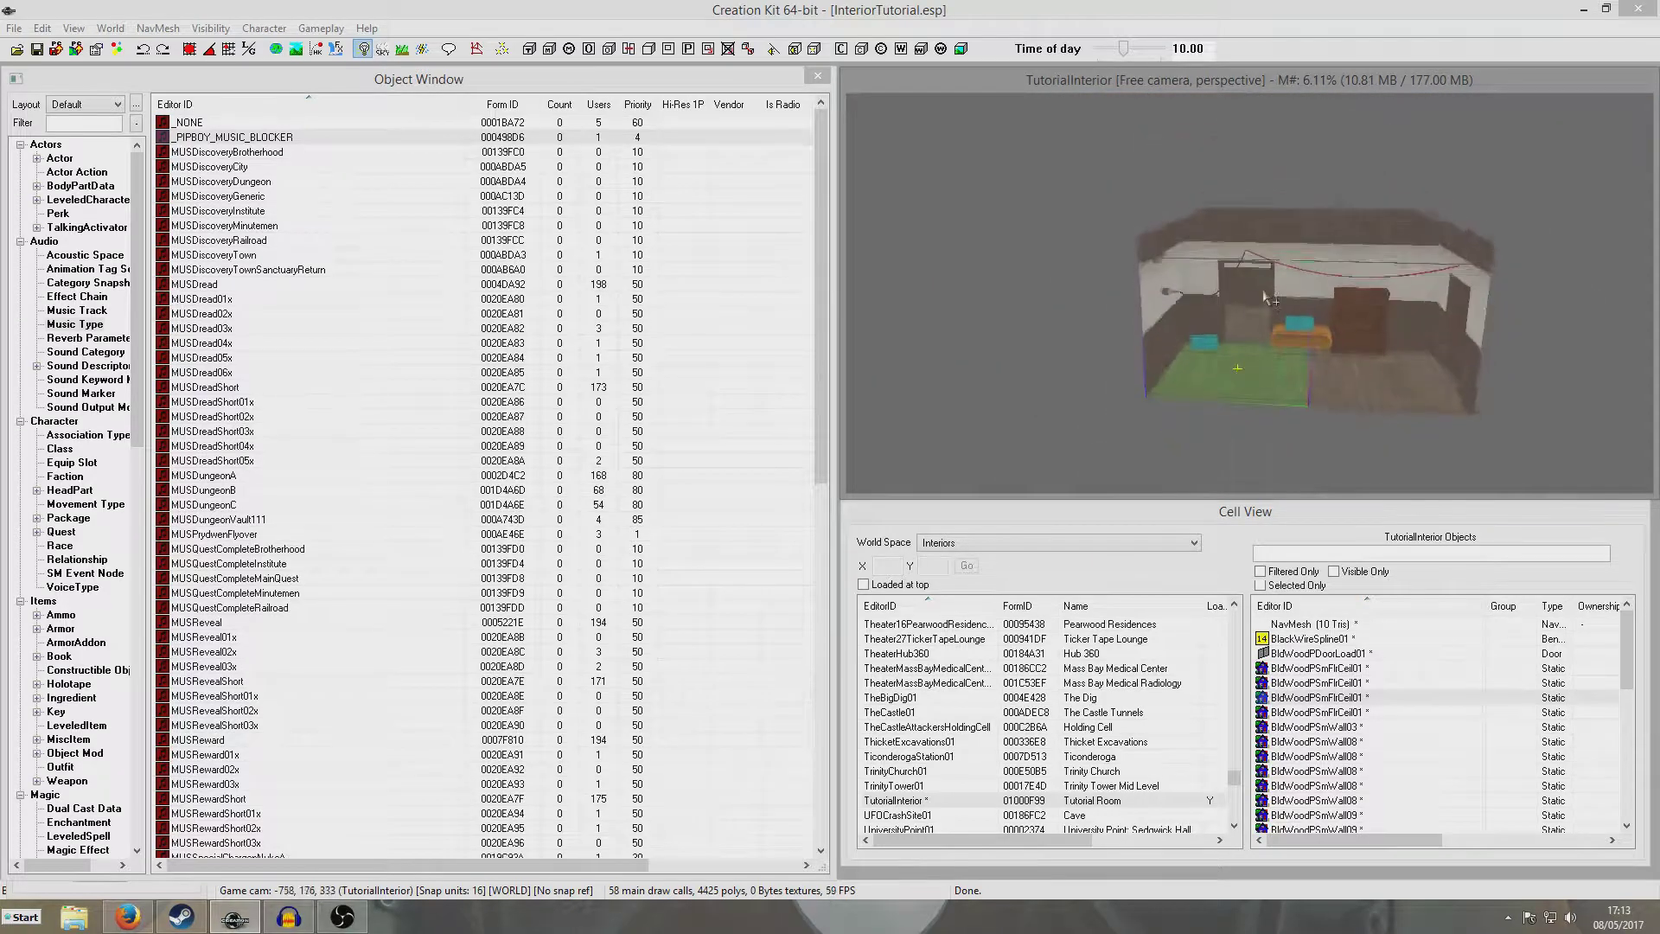
{"action": "scroll", "coordinate": [1270, 344], "scroll_direction": "up", "scroll_amount": 5}
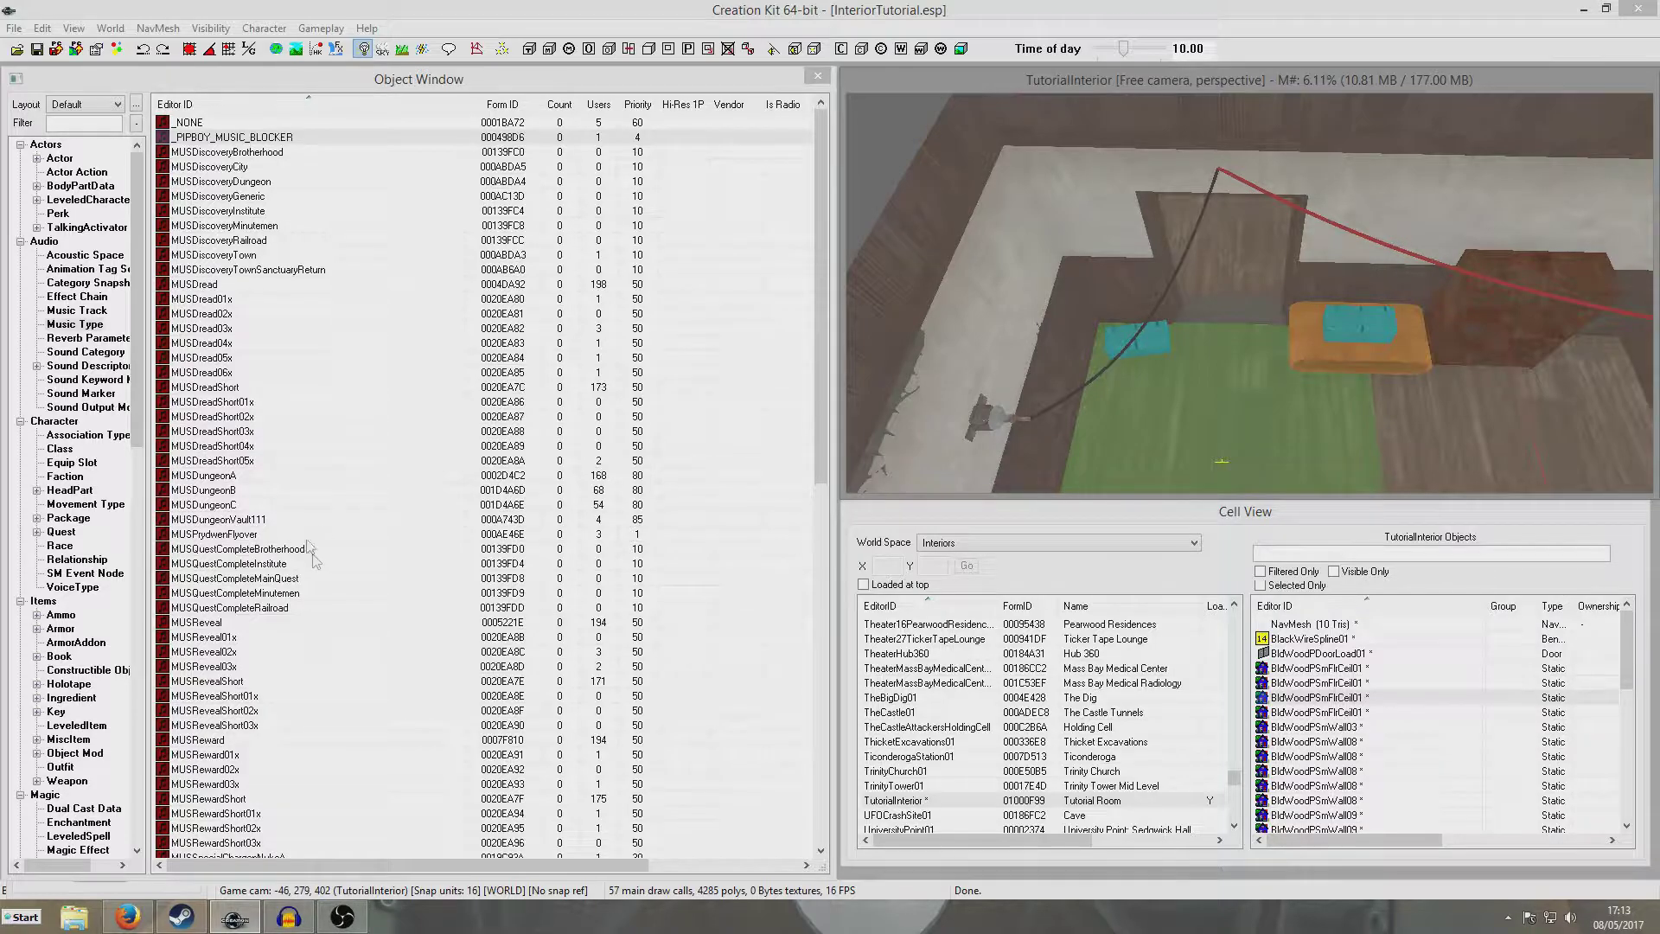
- Open the MUSReveal music type from the Music Type list, inspect its ID, then close it
{"action": "left_click", "coordinate": [242, 298]}
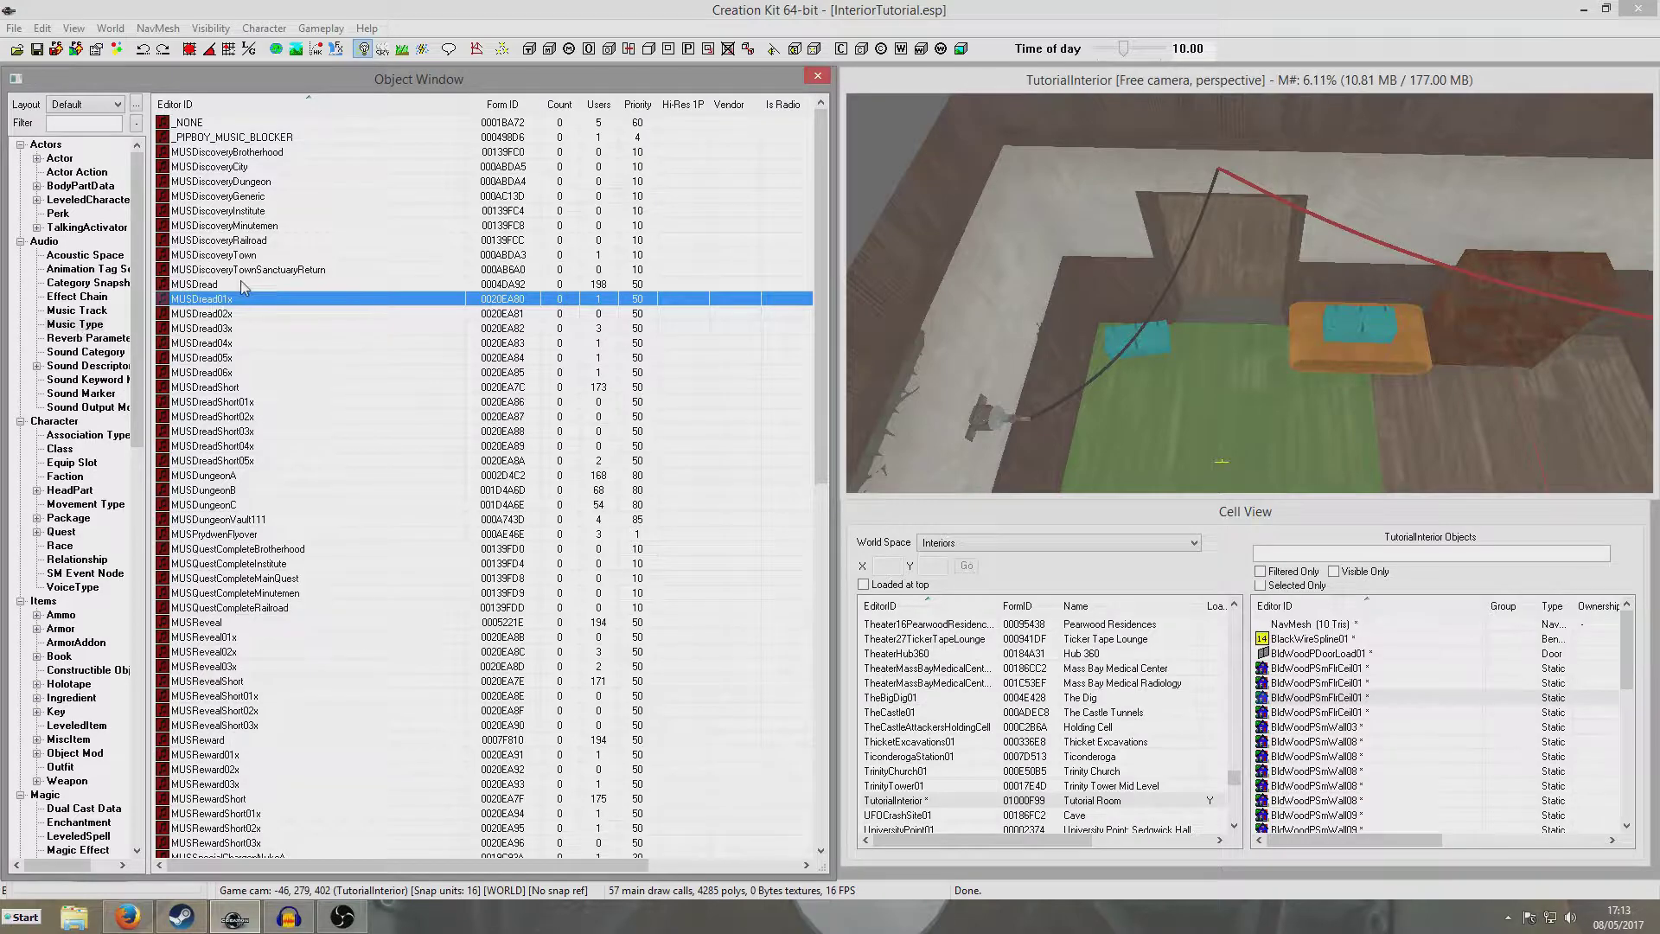
{"action": "left_click", "coordinate": [235, 623]}
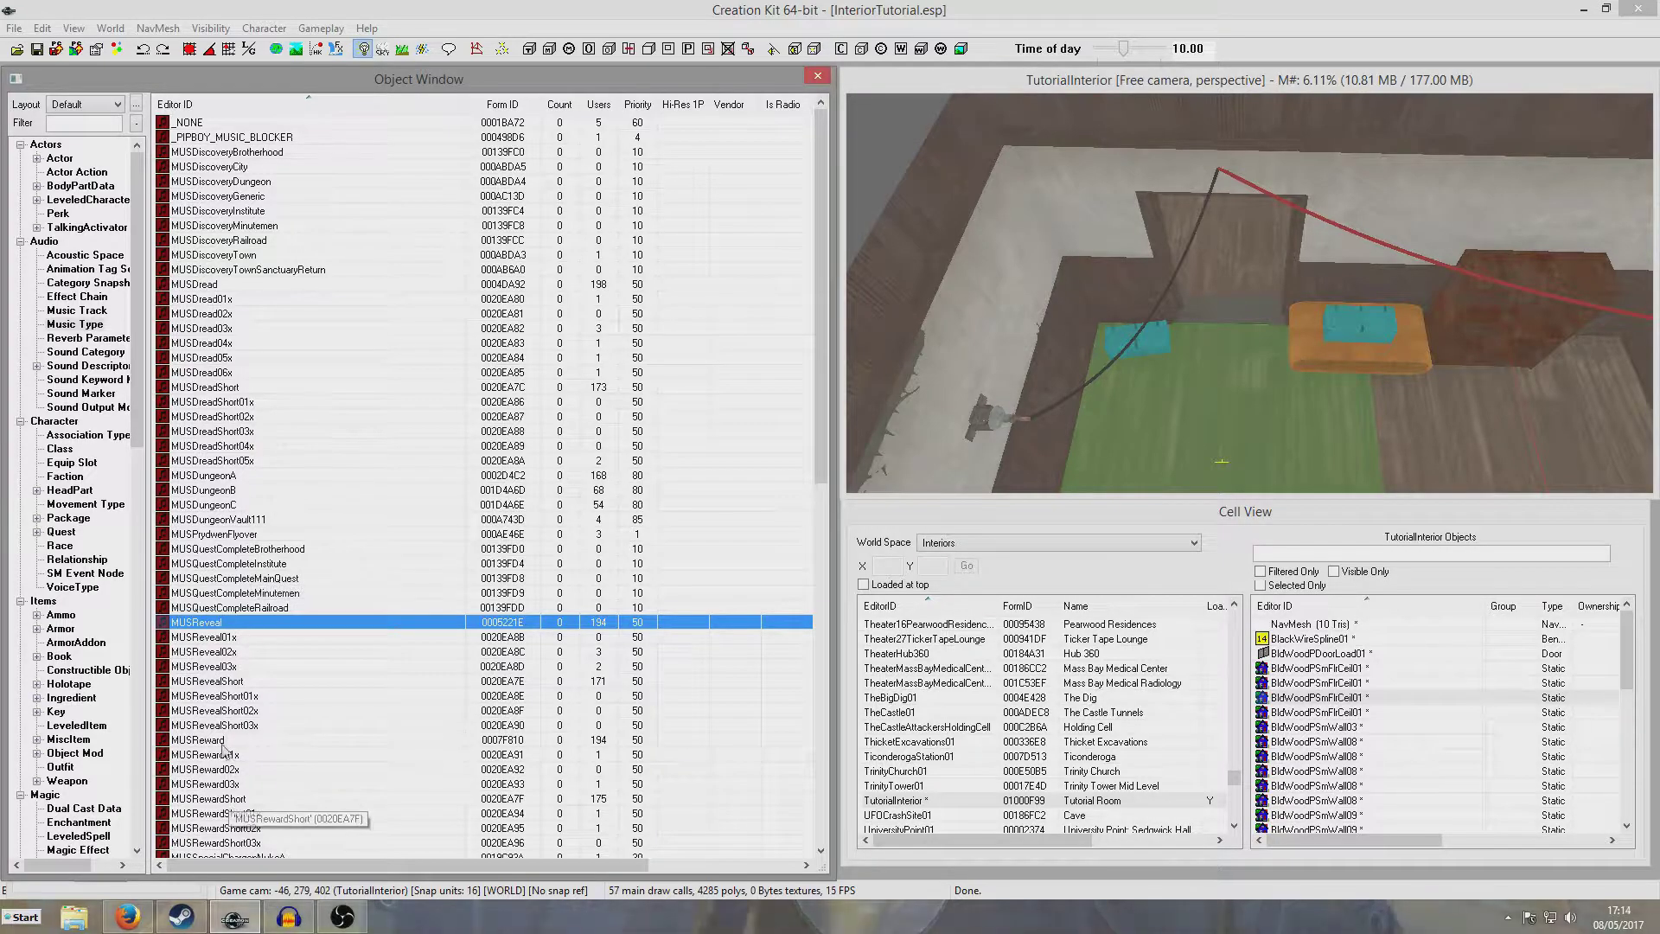
{"action": "double_click", "coordinate": [209, 623]}
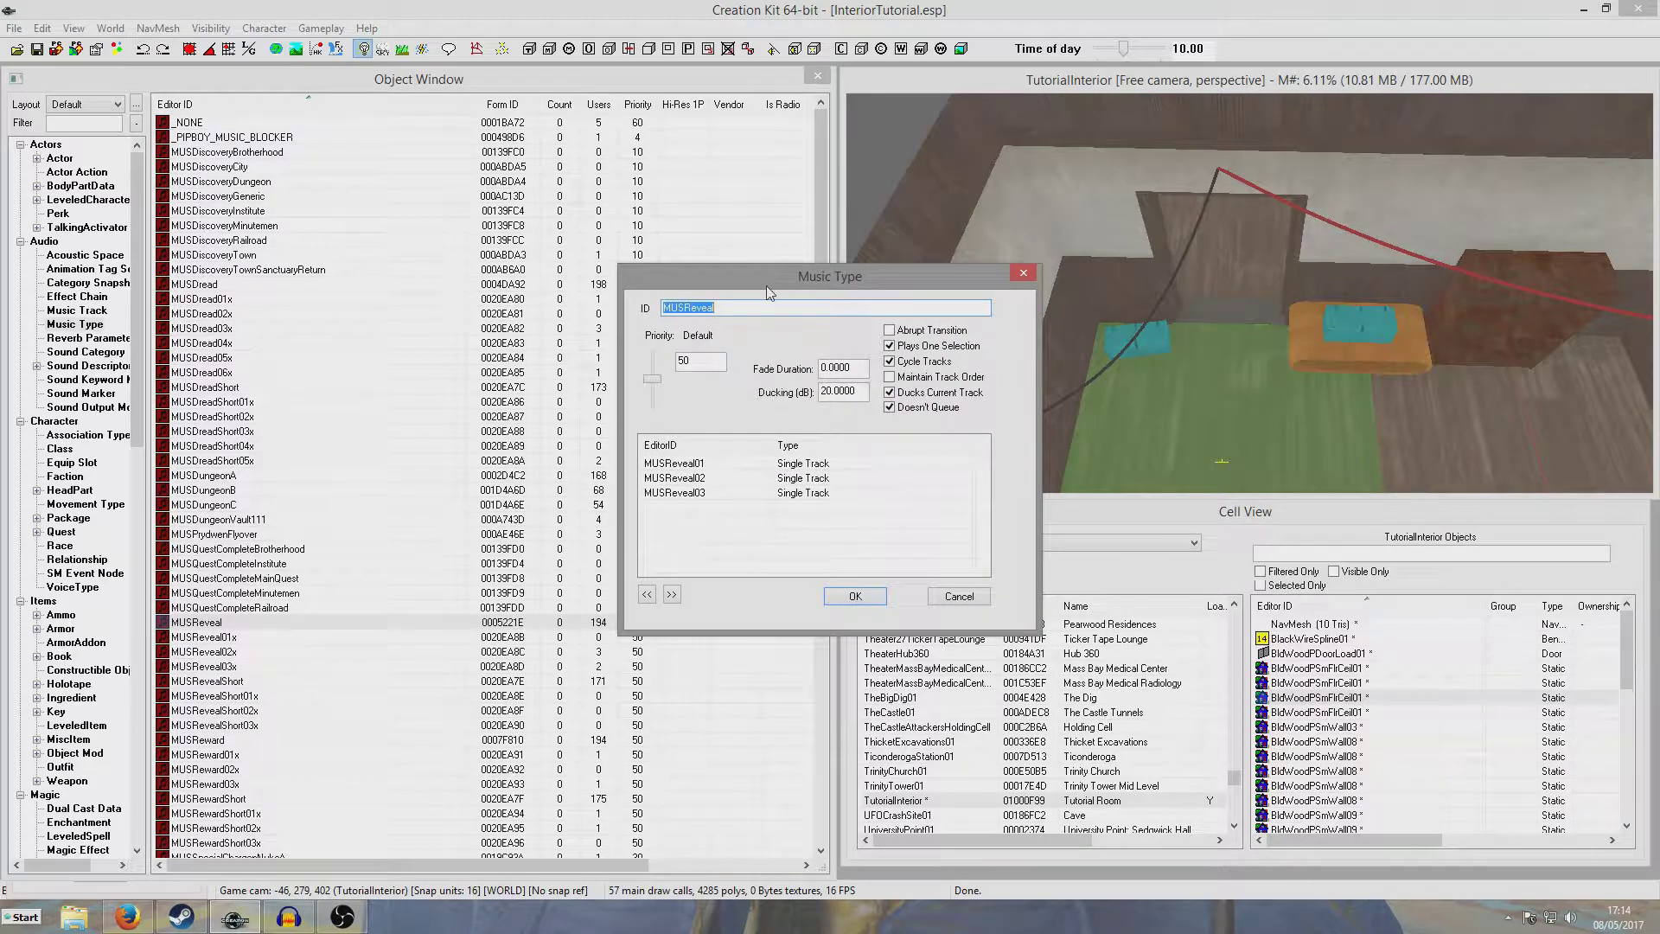
{"action": "left_click_drag", "start_coordinate": [752, 281], "coordinate": [757, 241]}
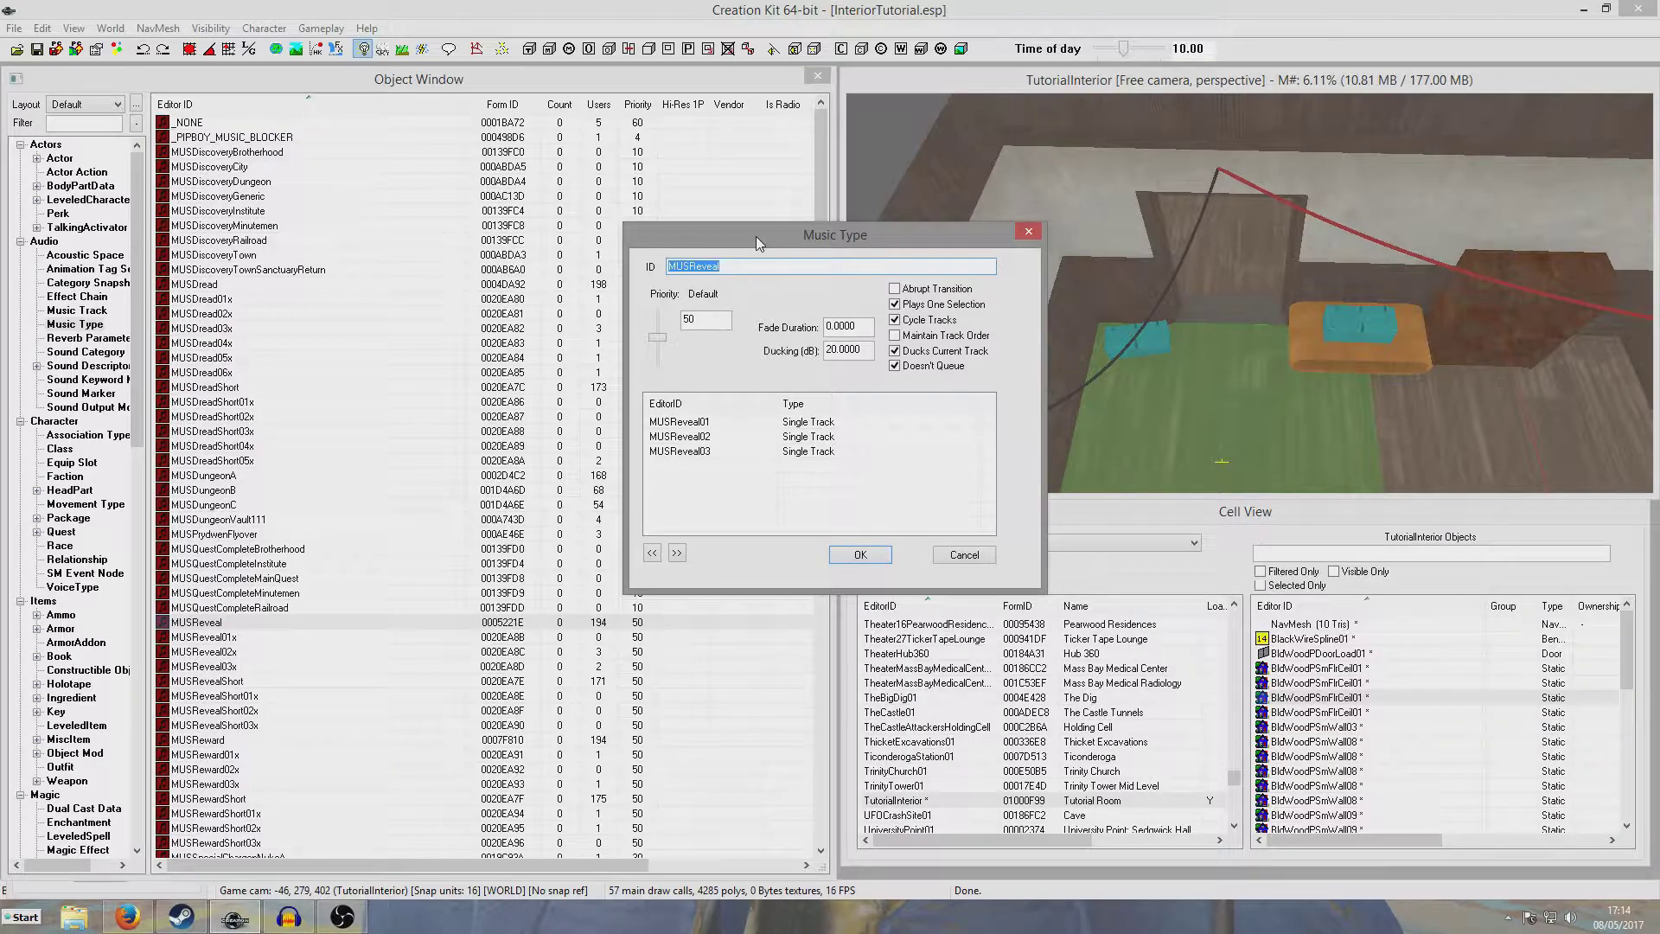
{"action": "left_click", "coordinate": [760, 265]}
{"action": "left_click", "coordinate": [976, 562]}
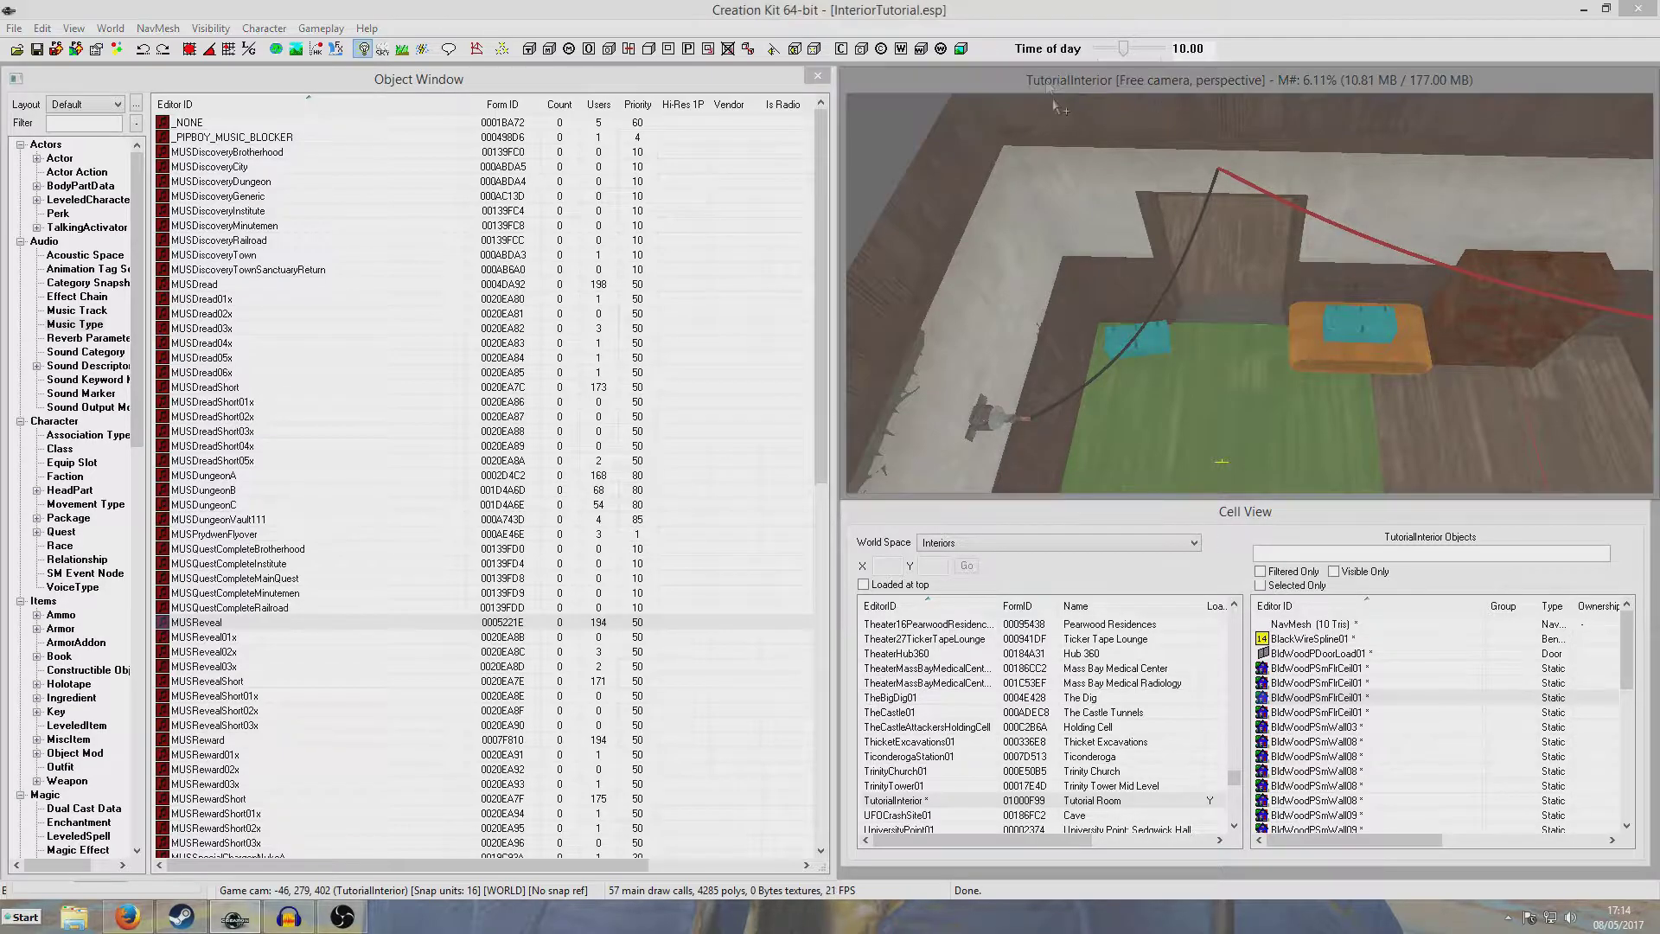
- Orbit to an angled side view of the room and bring up the Layers list
{"action": "scroll", "coordinate": [1259, 368], "scroll_direction": "down", "scroll_amount": 5}
{"action": "middle_click_drag", "start_coordinate": [1259, 368], "coordinate": [1038, 225]}
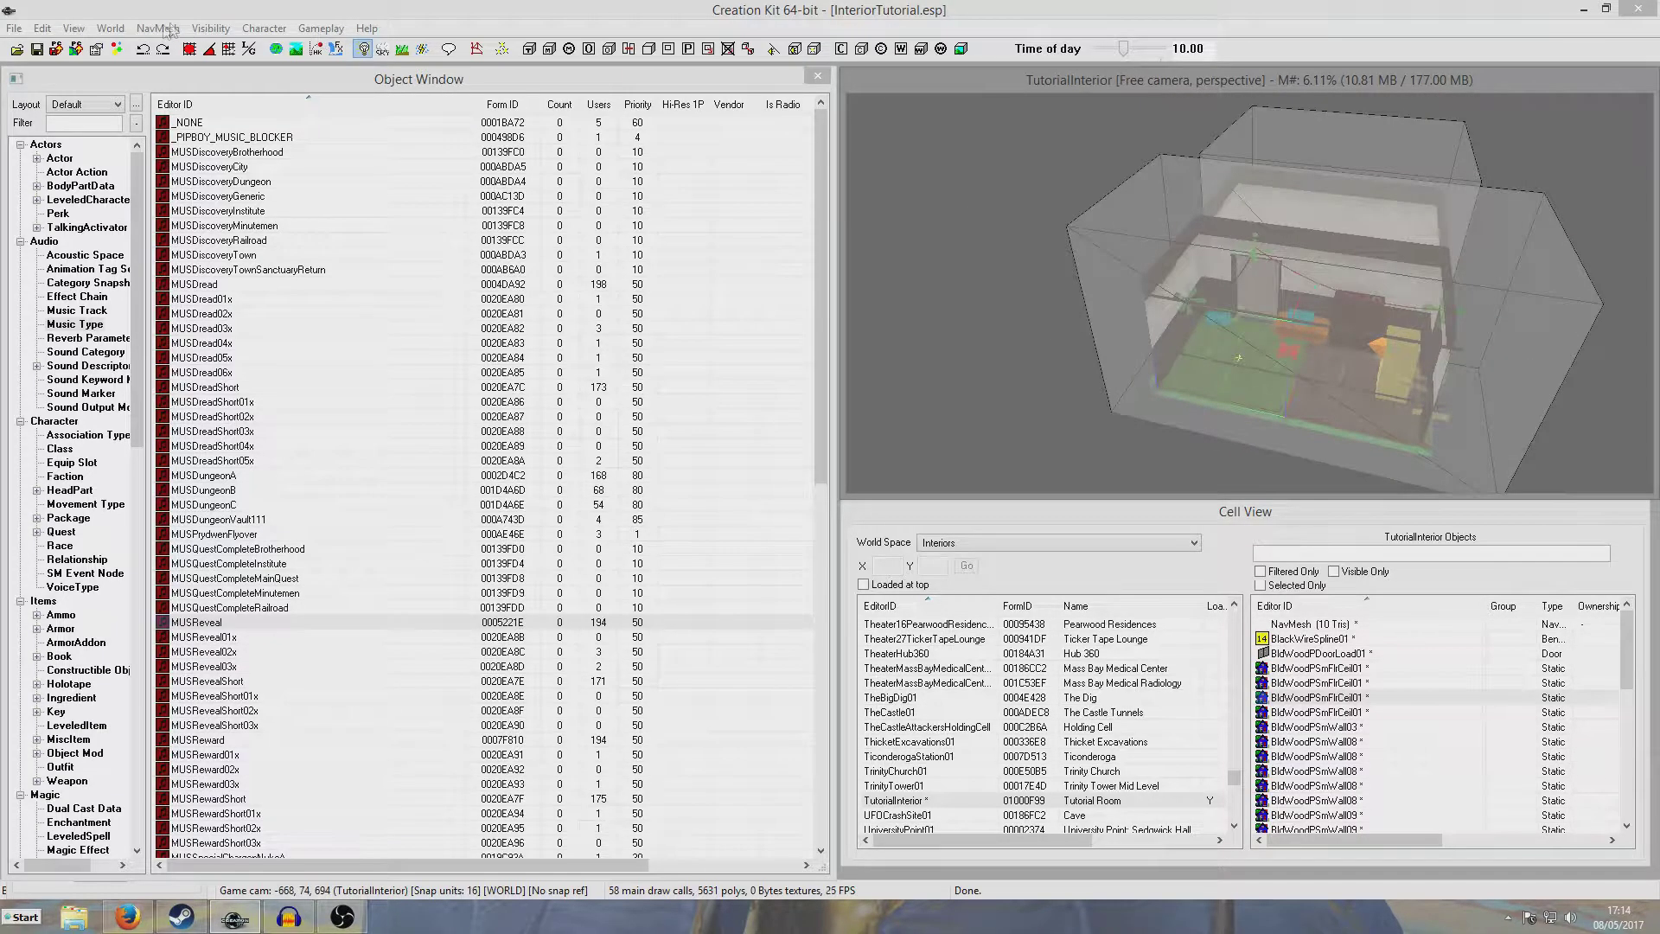
{"action": "key", "text": "ctrl+l"}
{"action": "left_click_drag", "start_coordinate": [640, 46], "coordinate": [403, 39]}
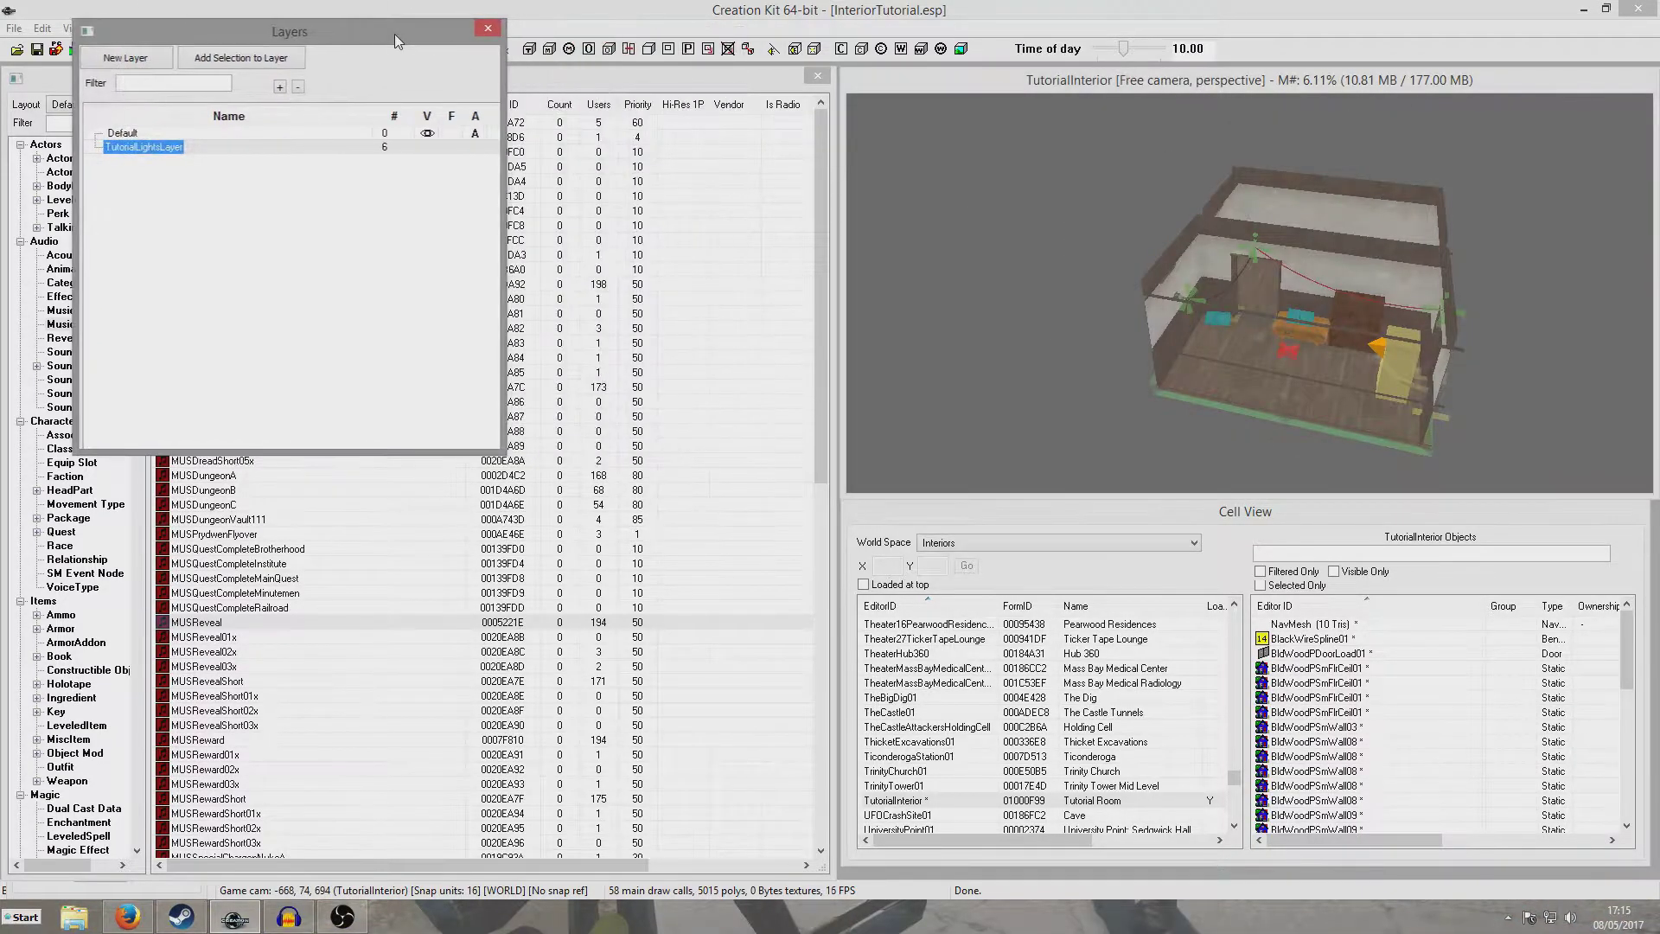
- Place a DefaultMusicTrigger found by filtering forms for 'musi', and select it
{"action": "scroll", "coordinate": [1250, 379], "scroll_direction": "up", "scroll_amount": 3}
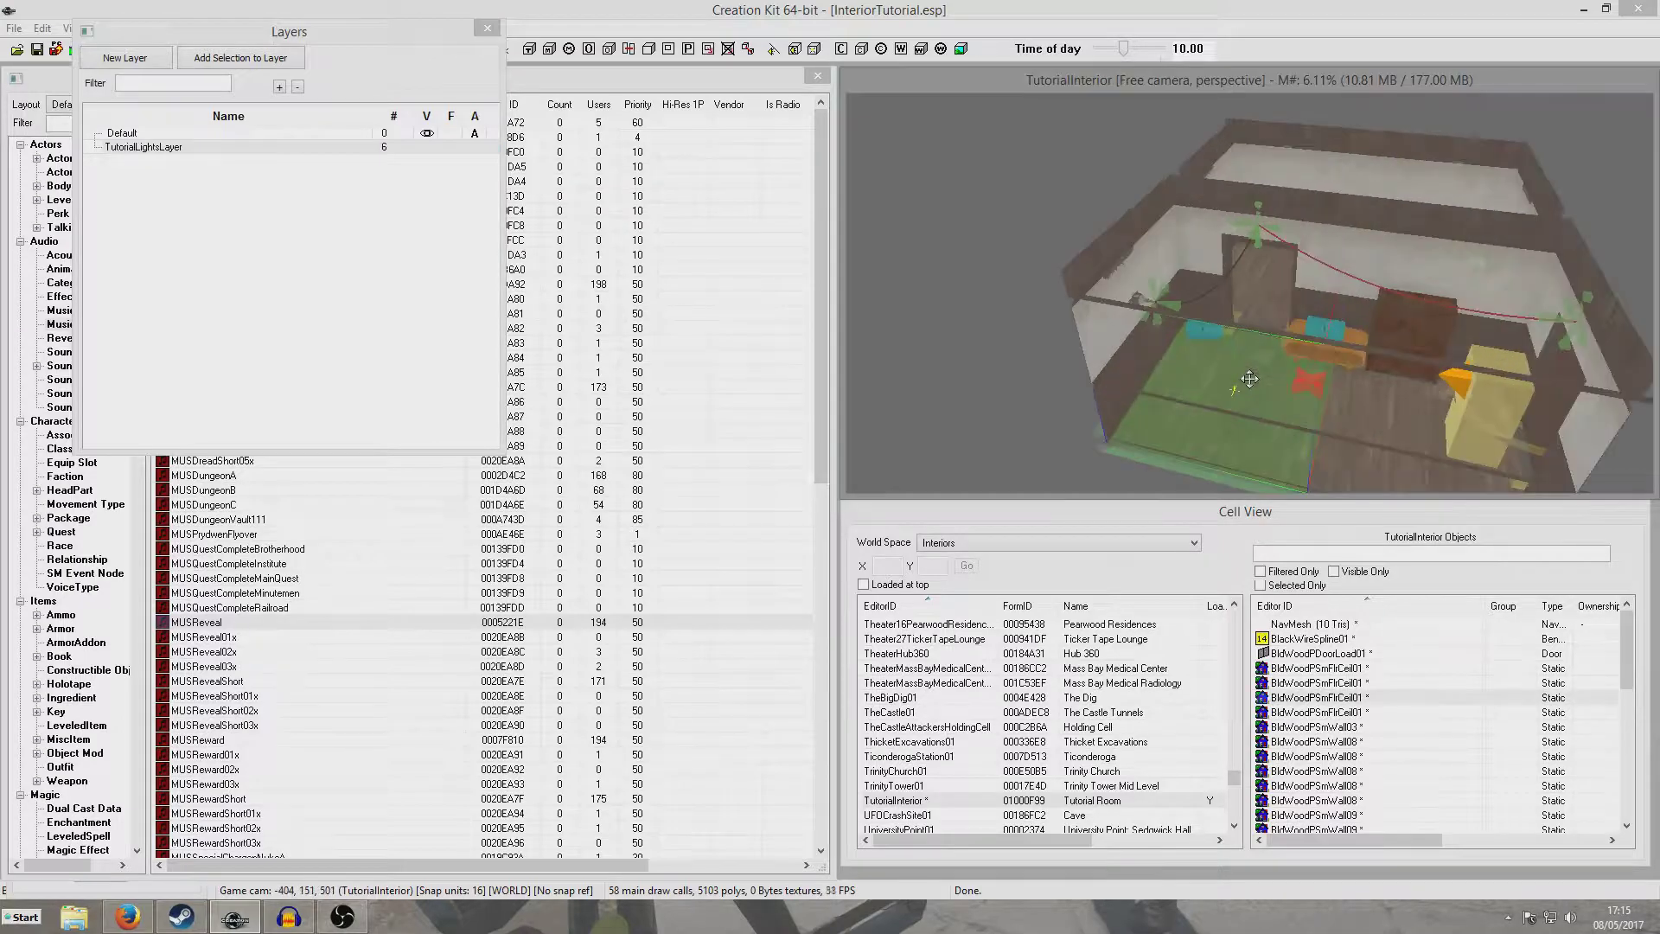
{"action": "left_click", "coordinate": [529, 48]}
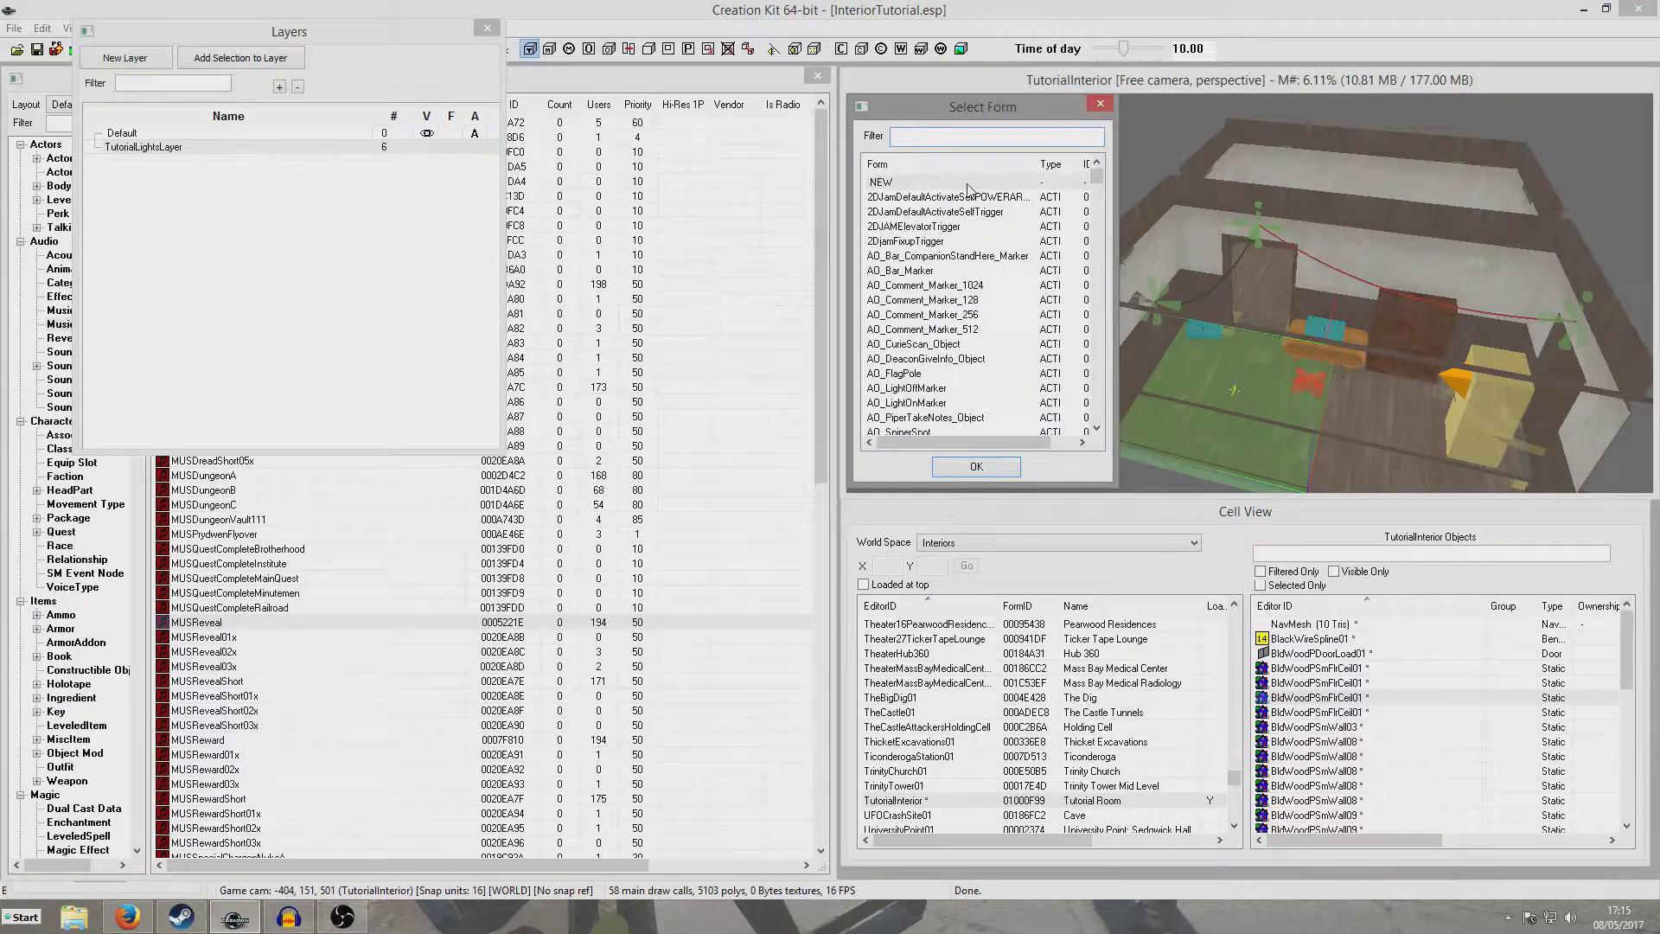
{"action": "type", "text": "musi"}
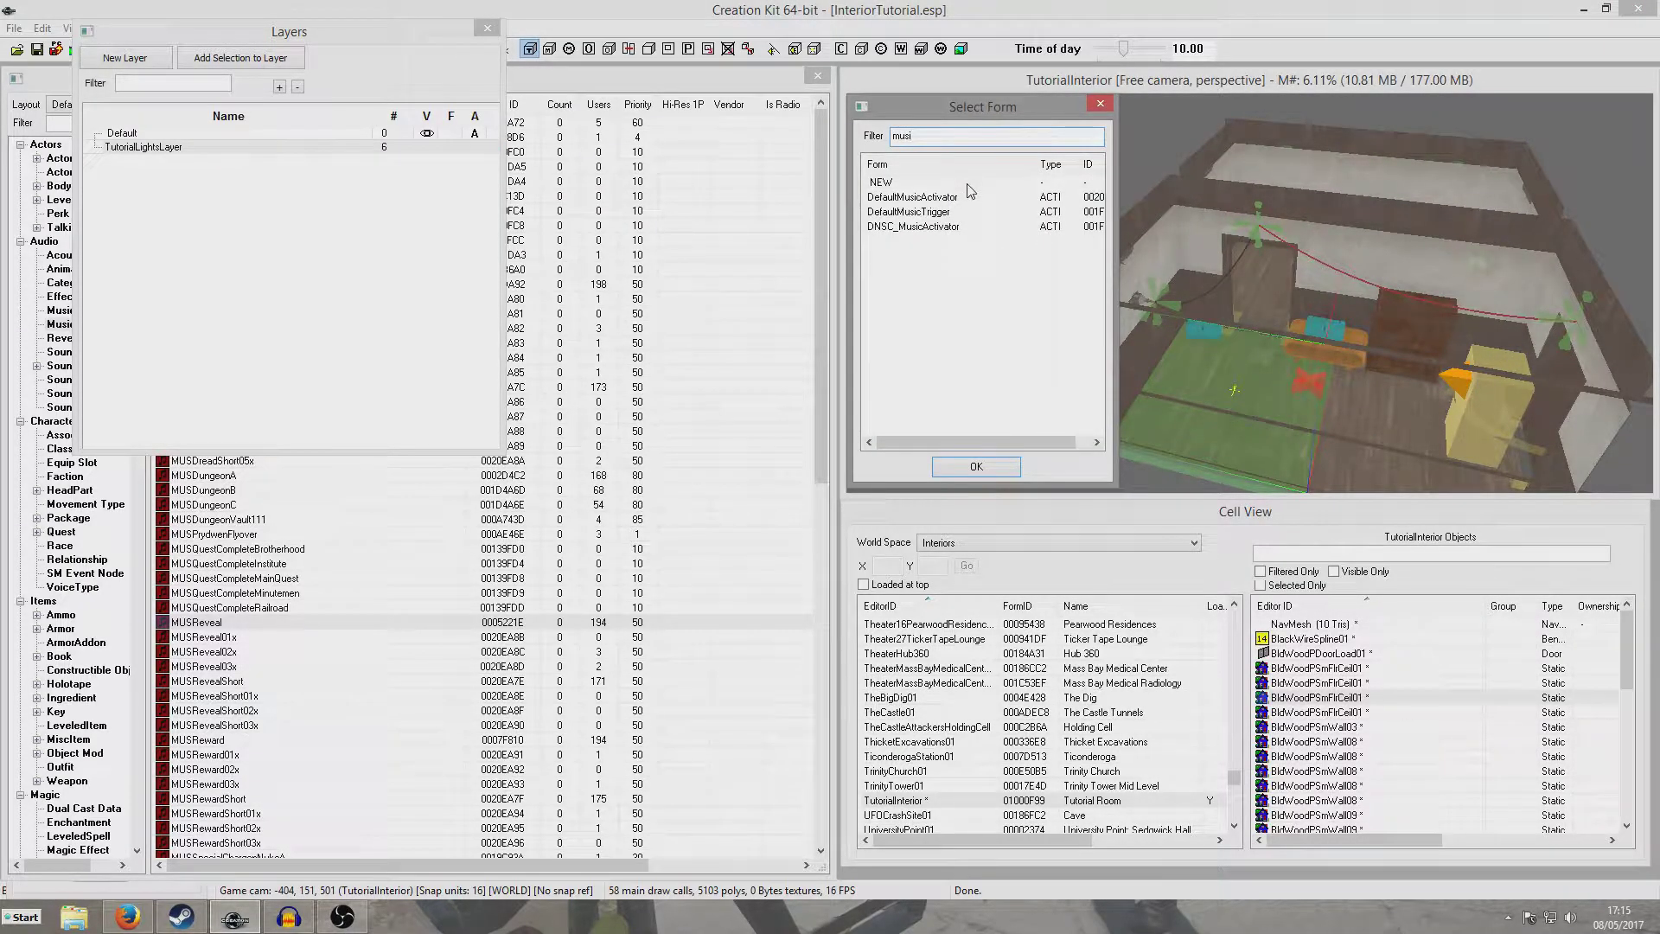
{"action": "left_click", "coordinate": [970, 213]}
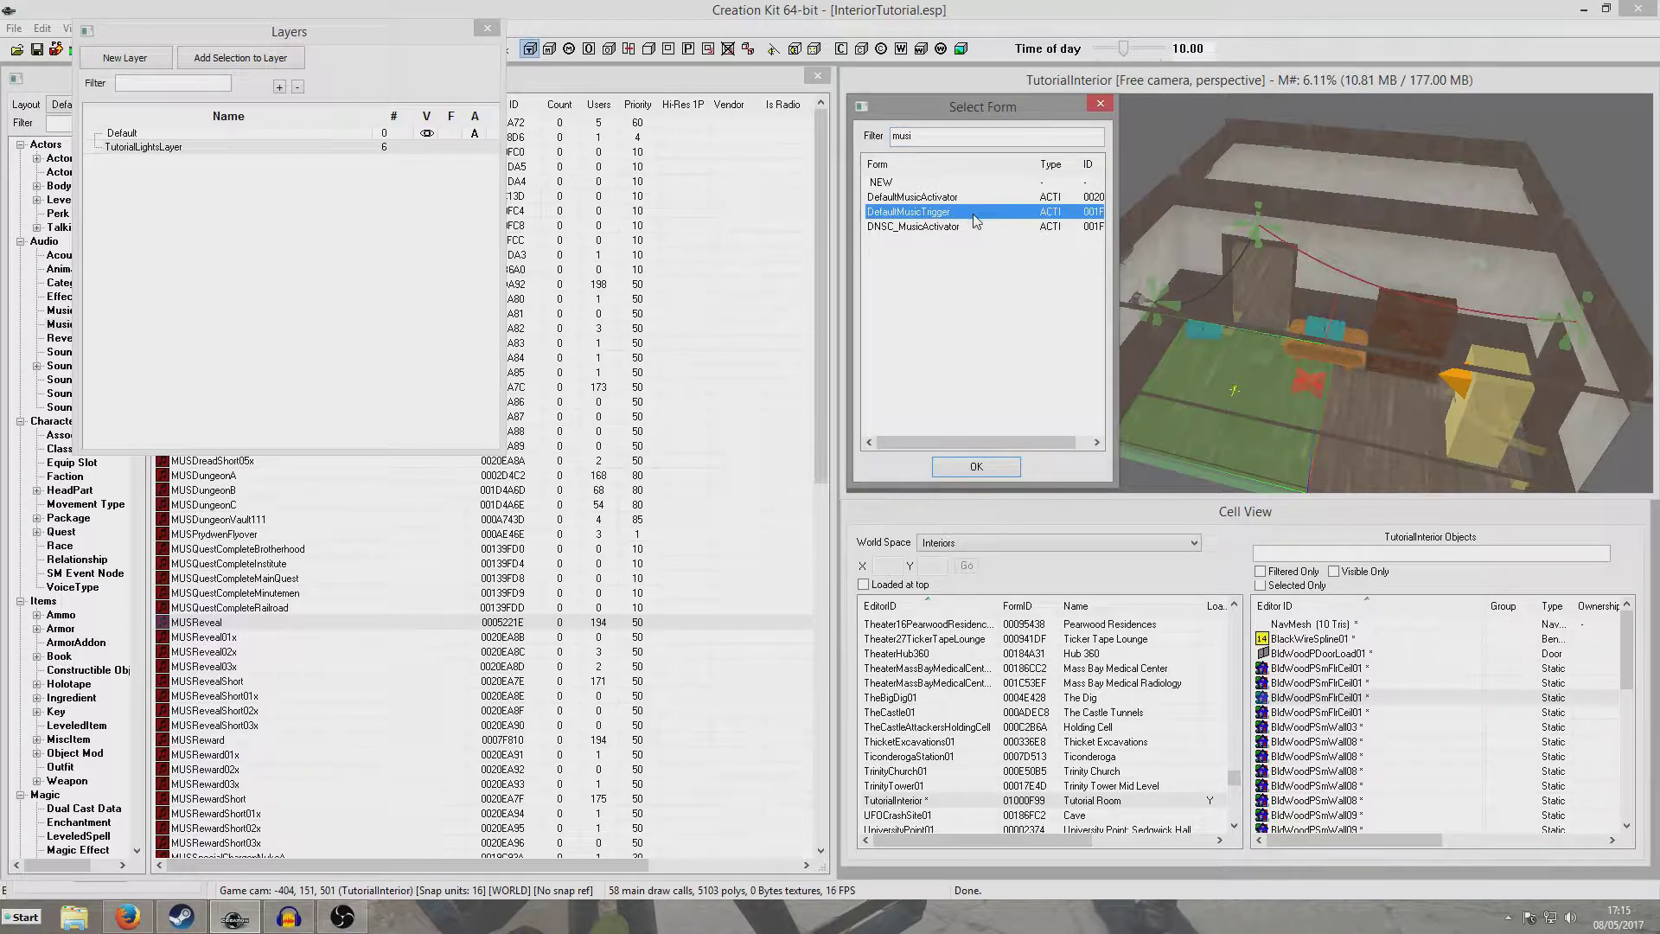
{"action": "double_click", "coordinate": [973, 215]}
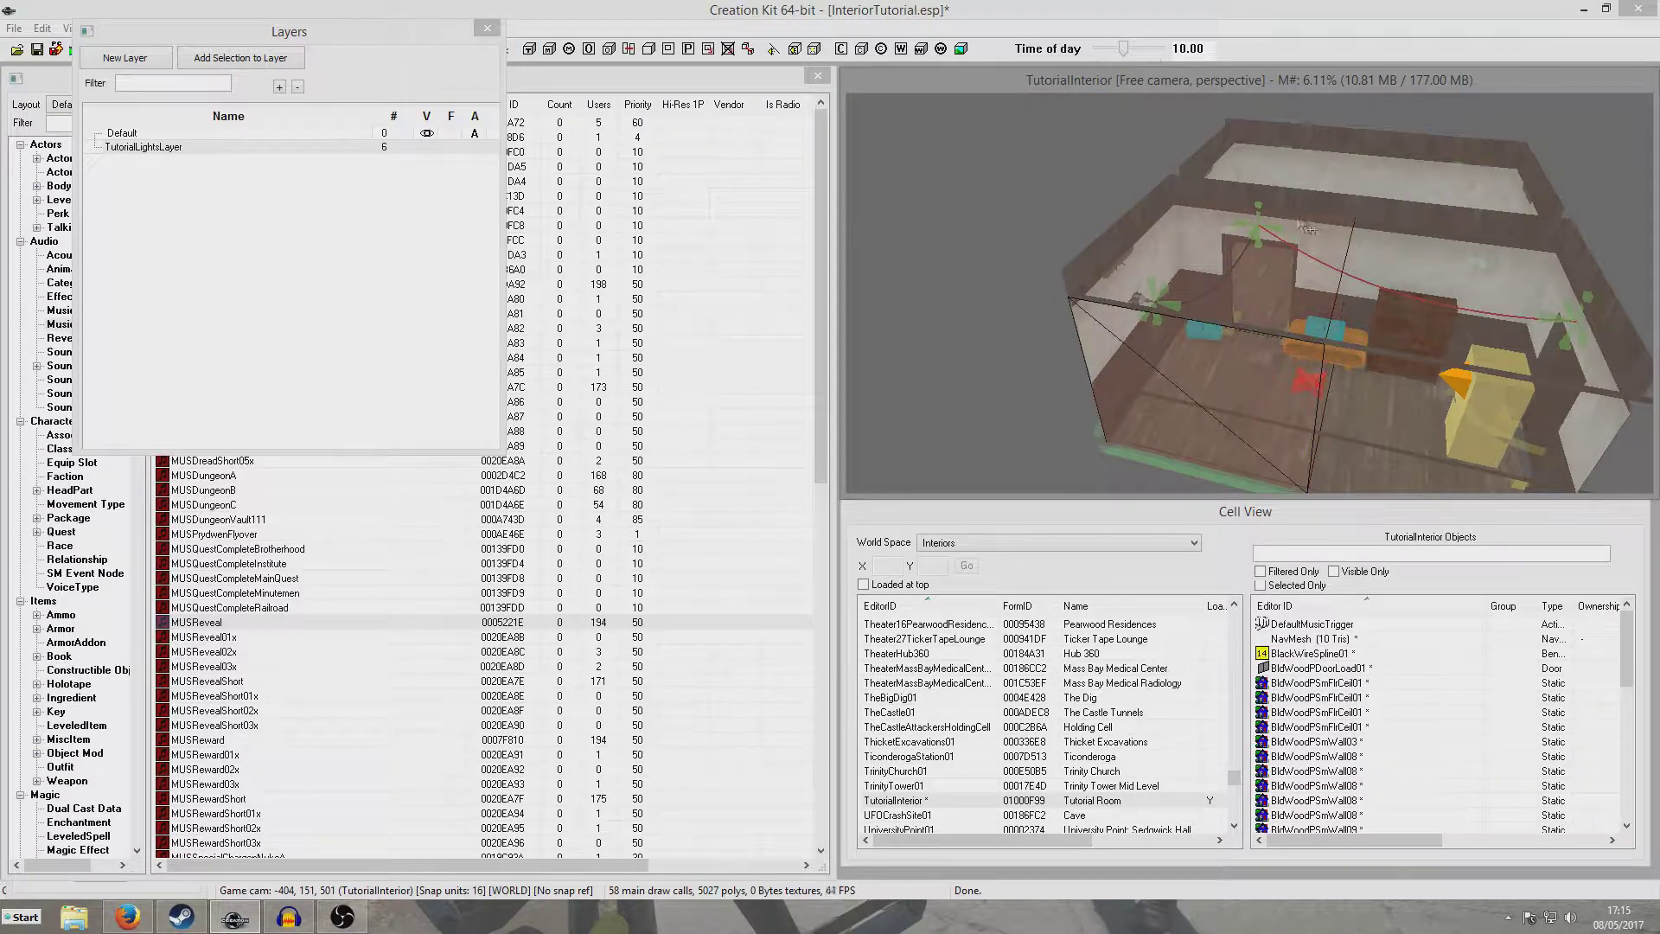
{"action": "left_click", "coordinate": [1269, 315]}
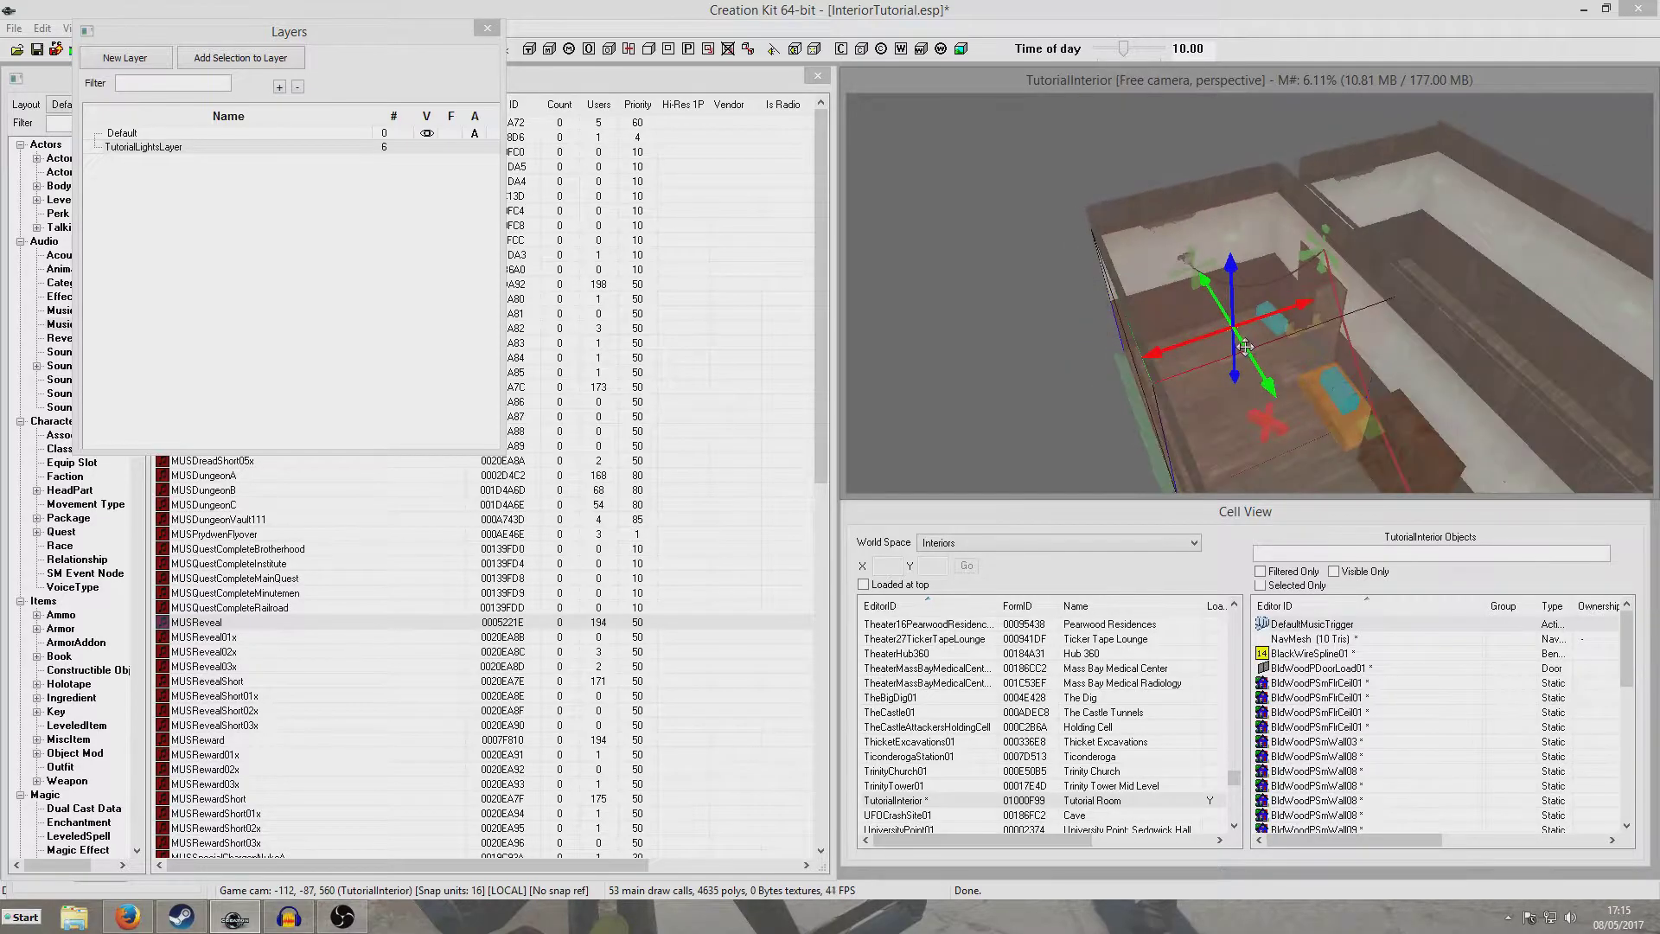
- Open the music trigger's reference and the properties of its DefaultMusicTriggerScript
{"action": "middle_click_drag", "start_coordinate": [1245, 346], "coordinate": [1279, 339], "text": "shift"}
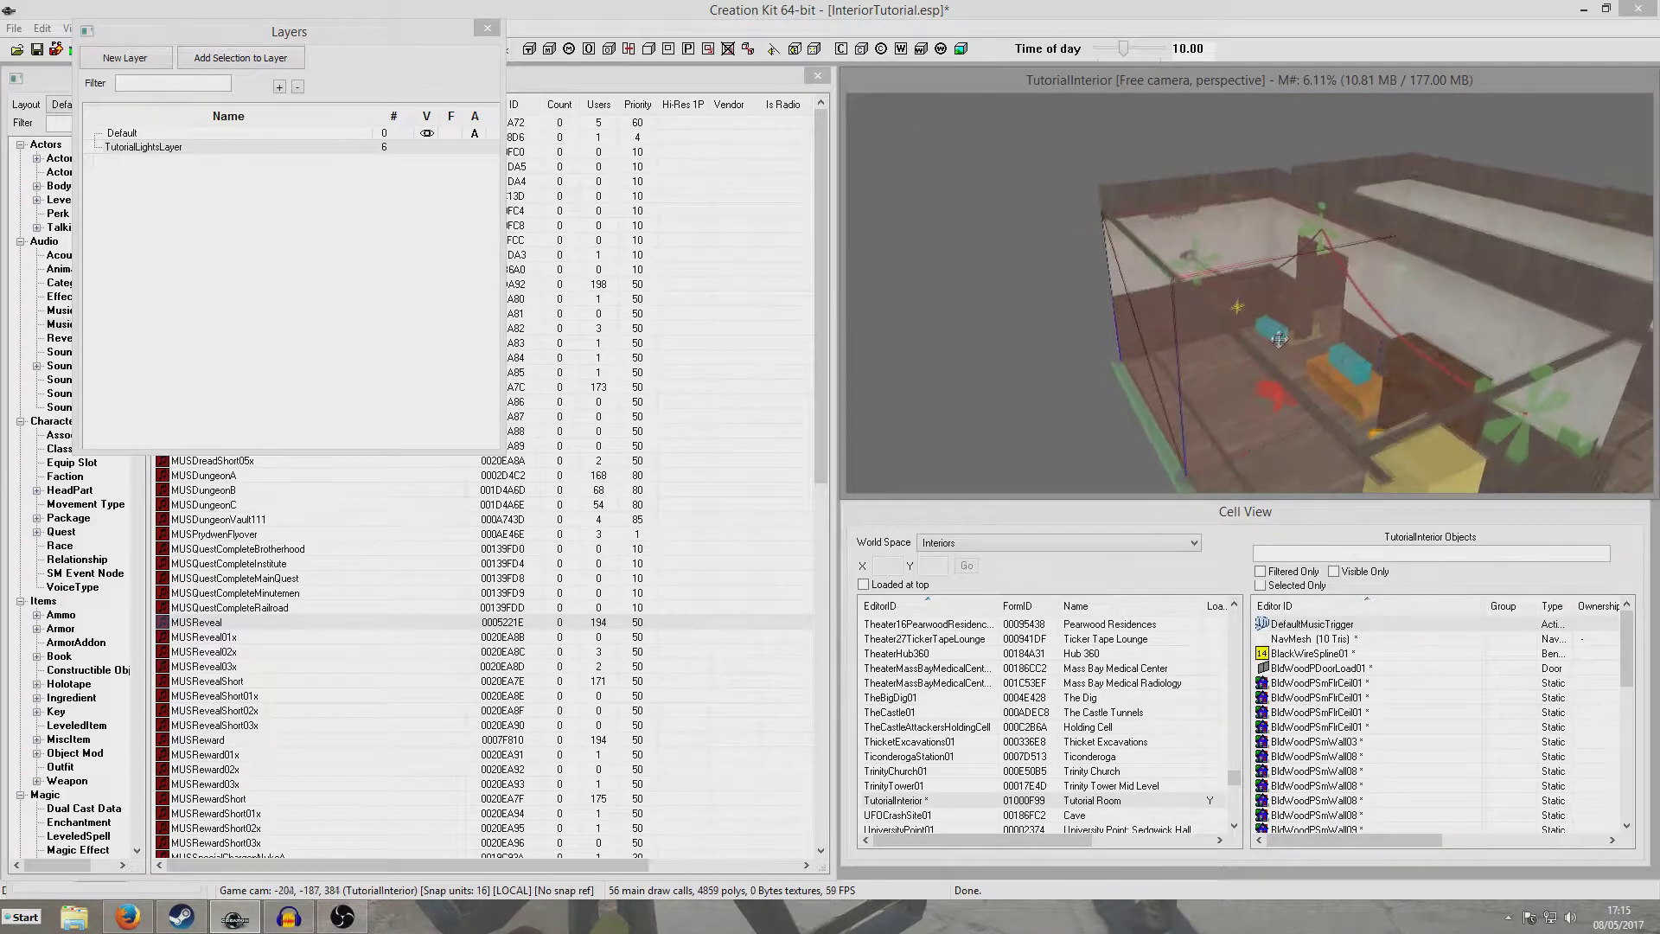
{"action": "scroll", "coordinate": [1279, 339], "scroll_direction": "down", "scroll_amount": 3}
{"action": "double_click", "coordinate": [1068, 385]}
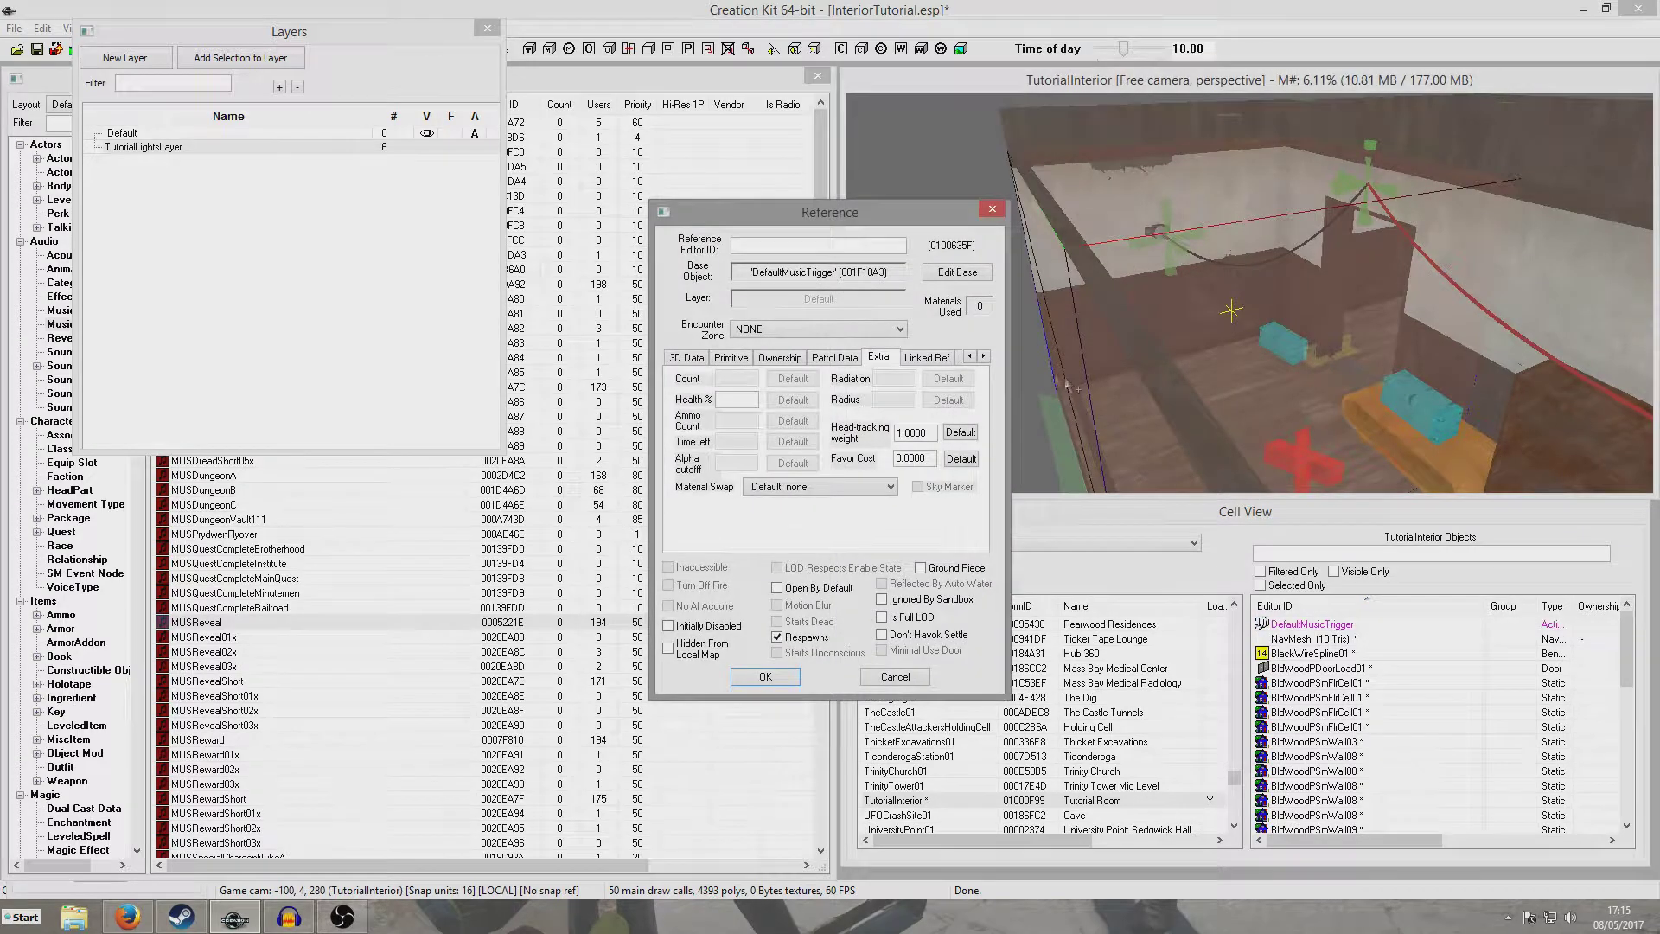
{"action": "left_click", "coordinate": [983, 357]}
{"action": "left_click", "coordinate": [983, 357]}
{"action": "left_click", "coordinate": [983, 357]}
{"action": "left_click", "coordinate": [983, 358]}
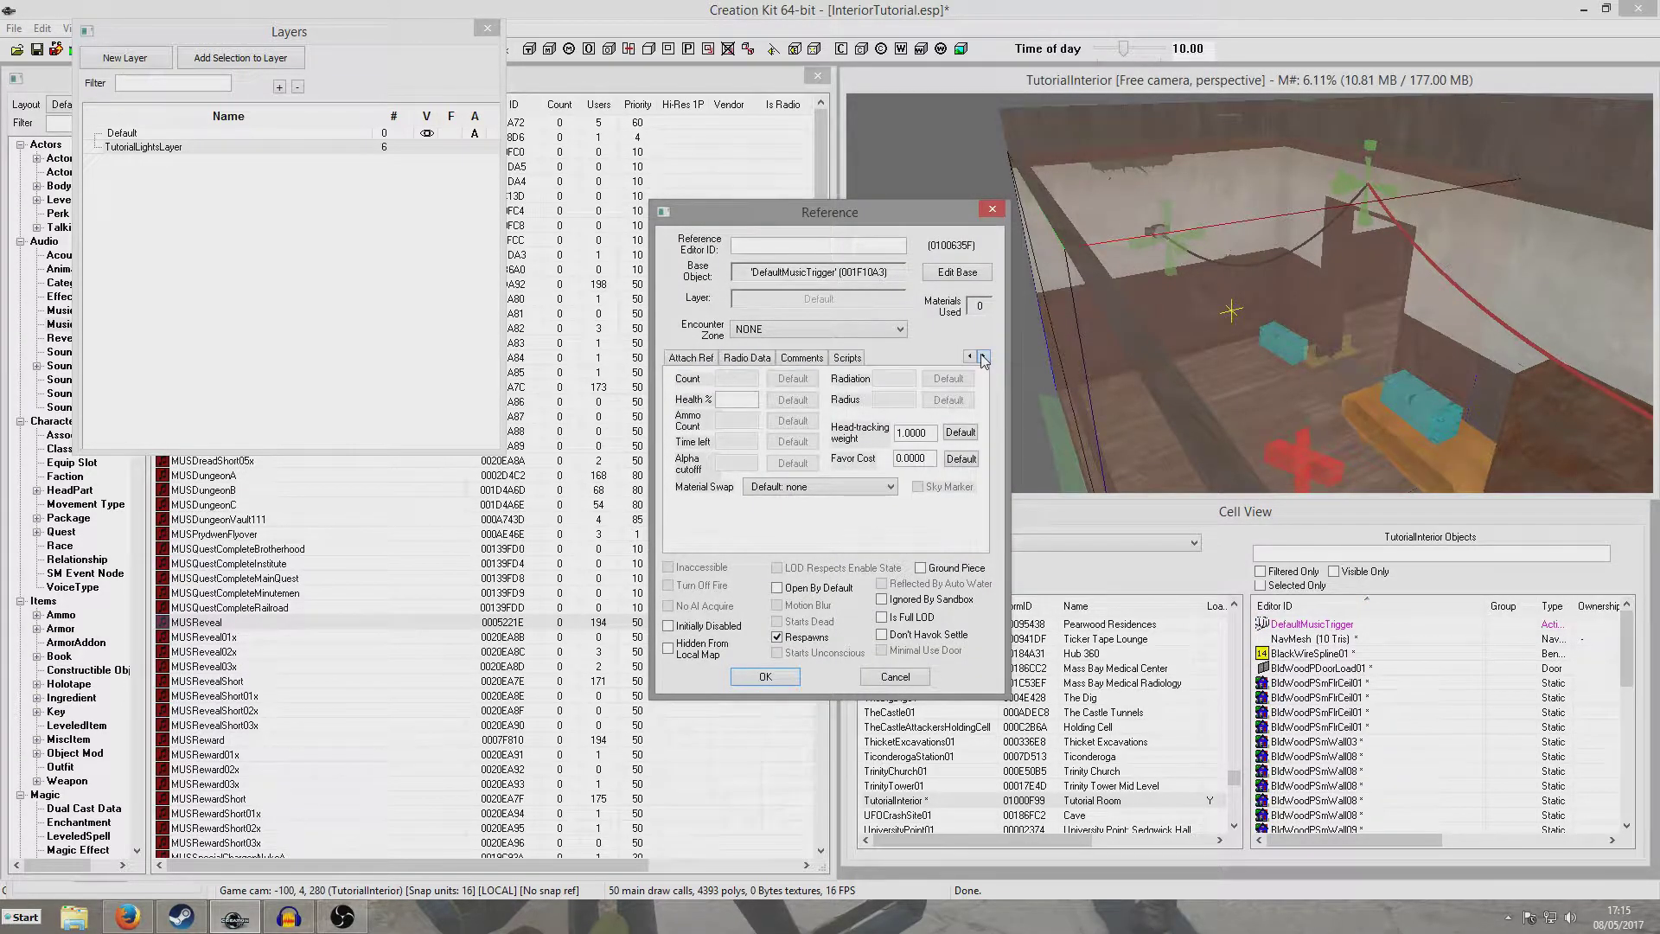
{"action": "left_click", "coordinate": [848, 357]}
{"action": "left_click", "coordinate": [769, 408]}
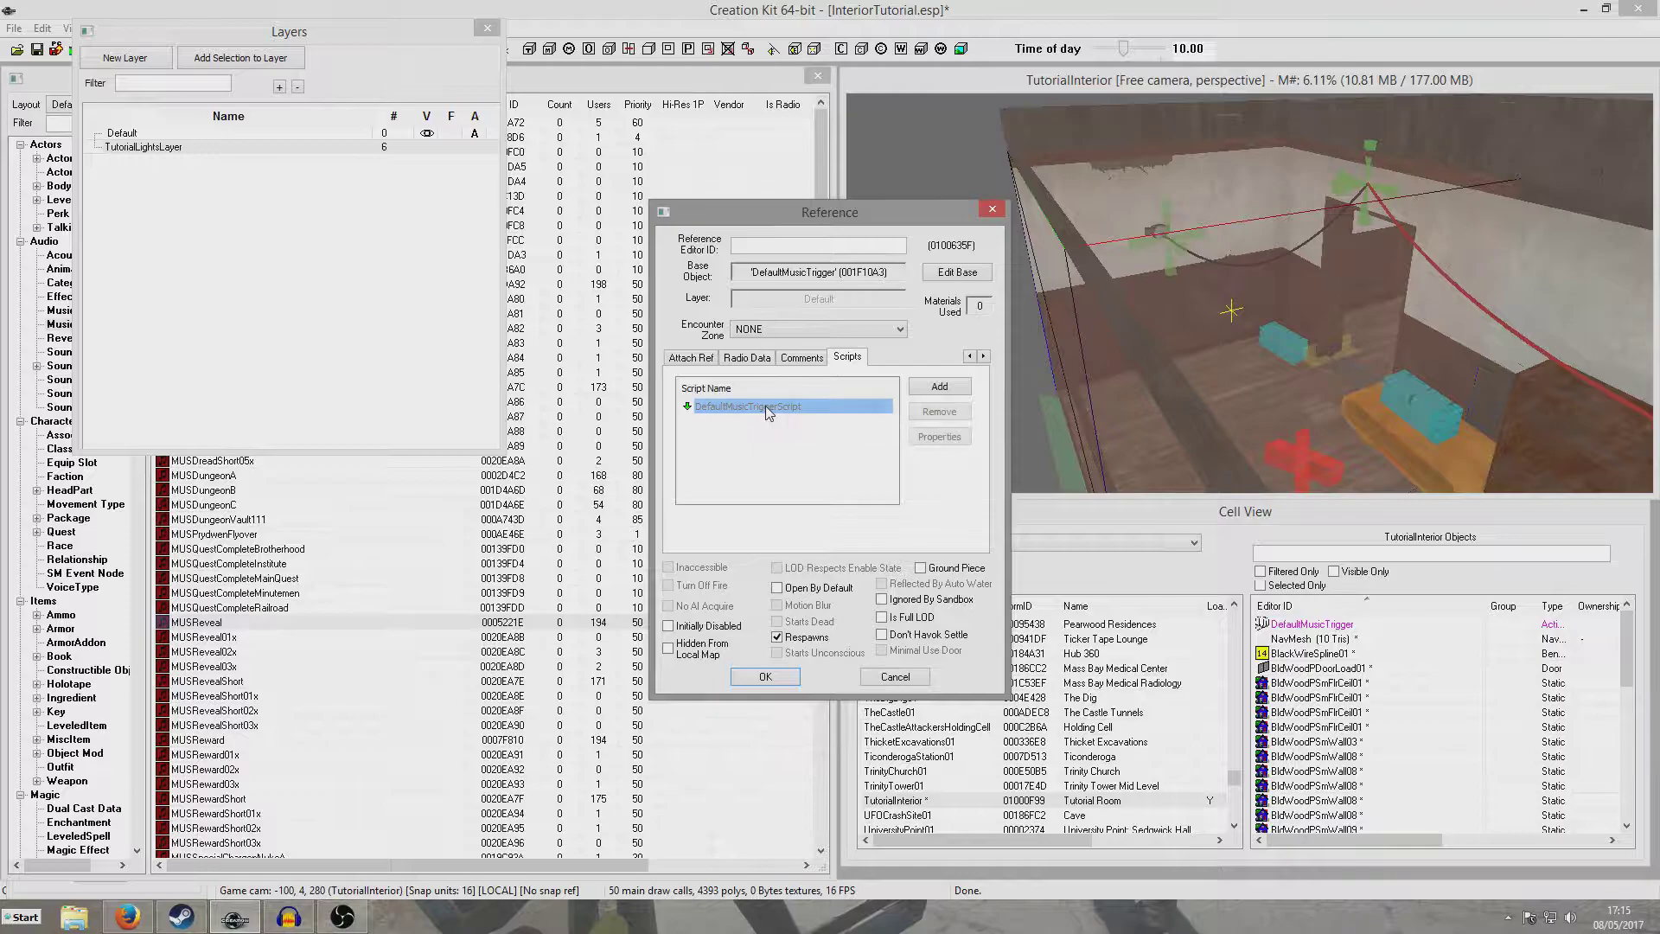
{"action": "double_click", "coordinate": [769, 408]}
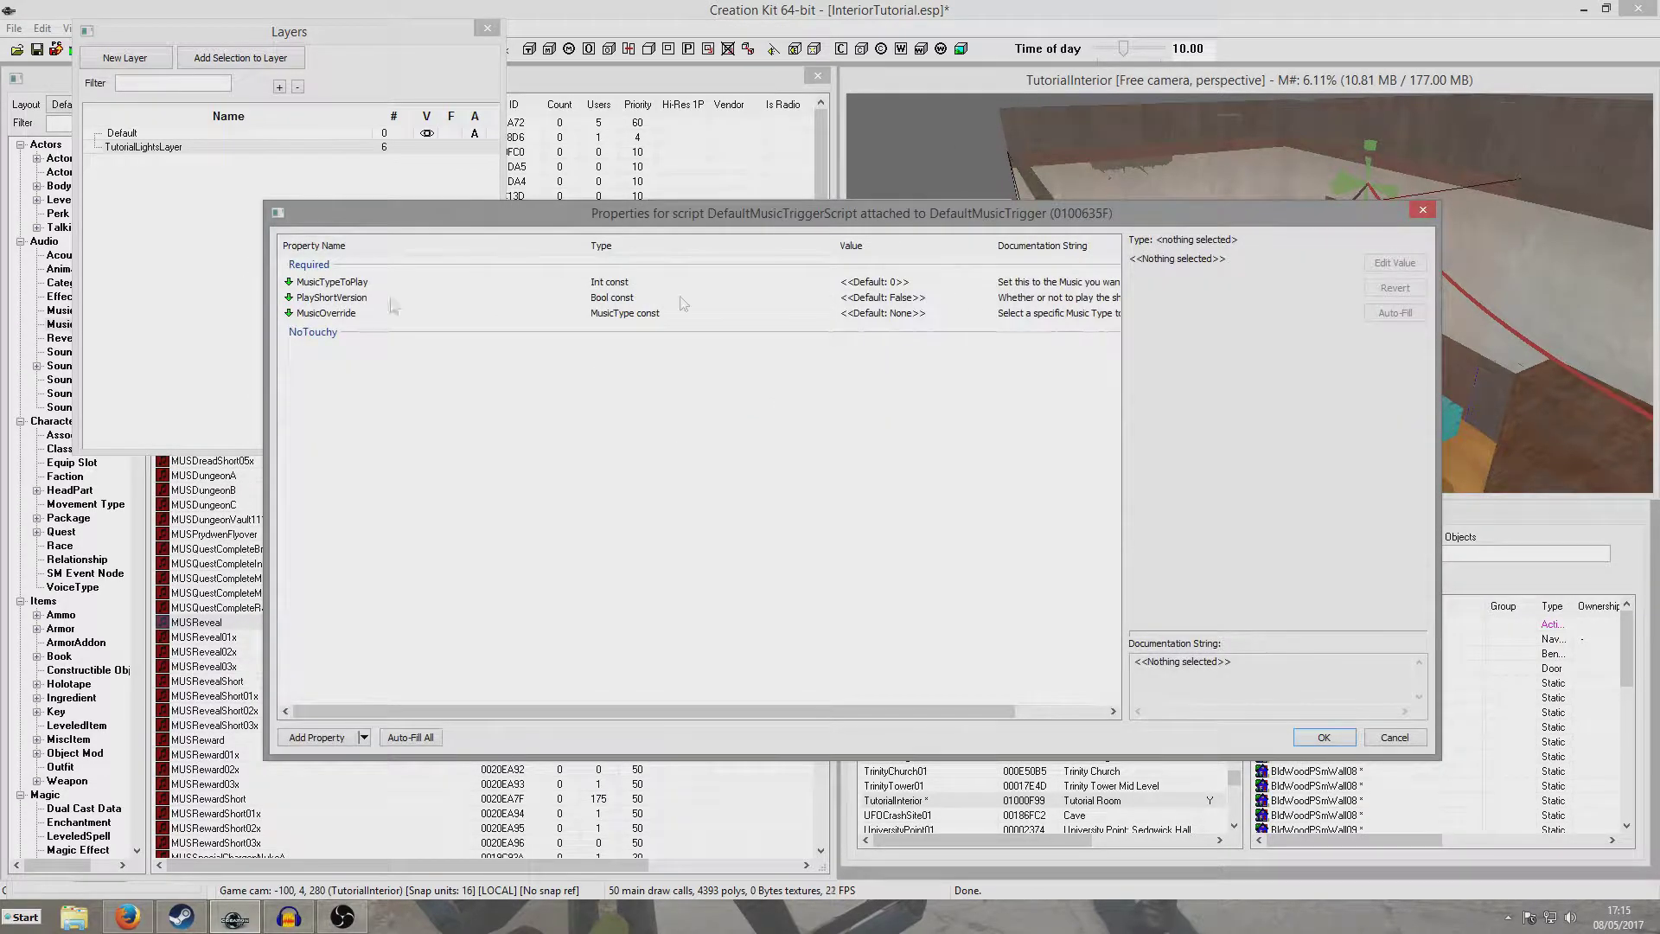
- Read the MusicTypeToPlay documentation and glance at the MUSQuestCompleteInstitute music type
{"action": "left_click", "coordinate": [1061, 283]}
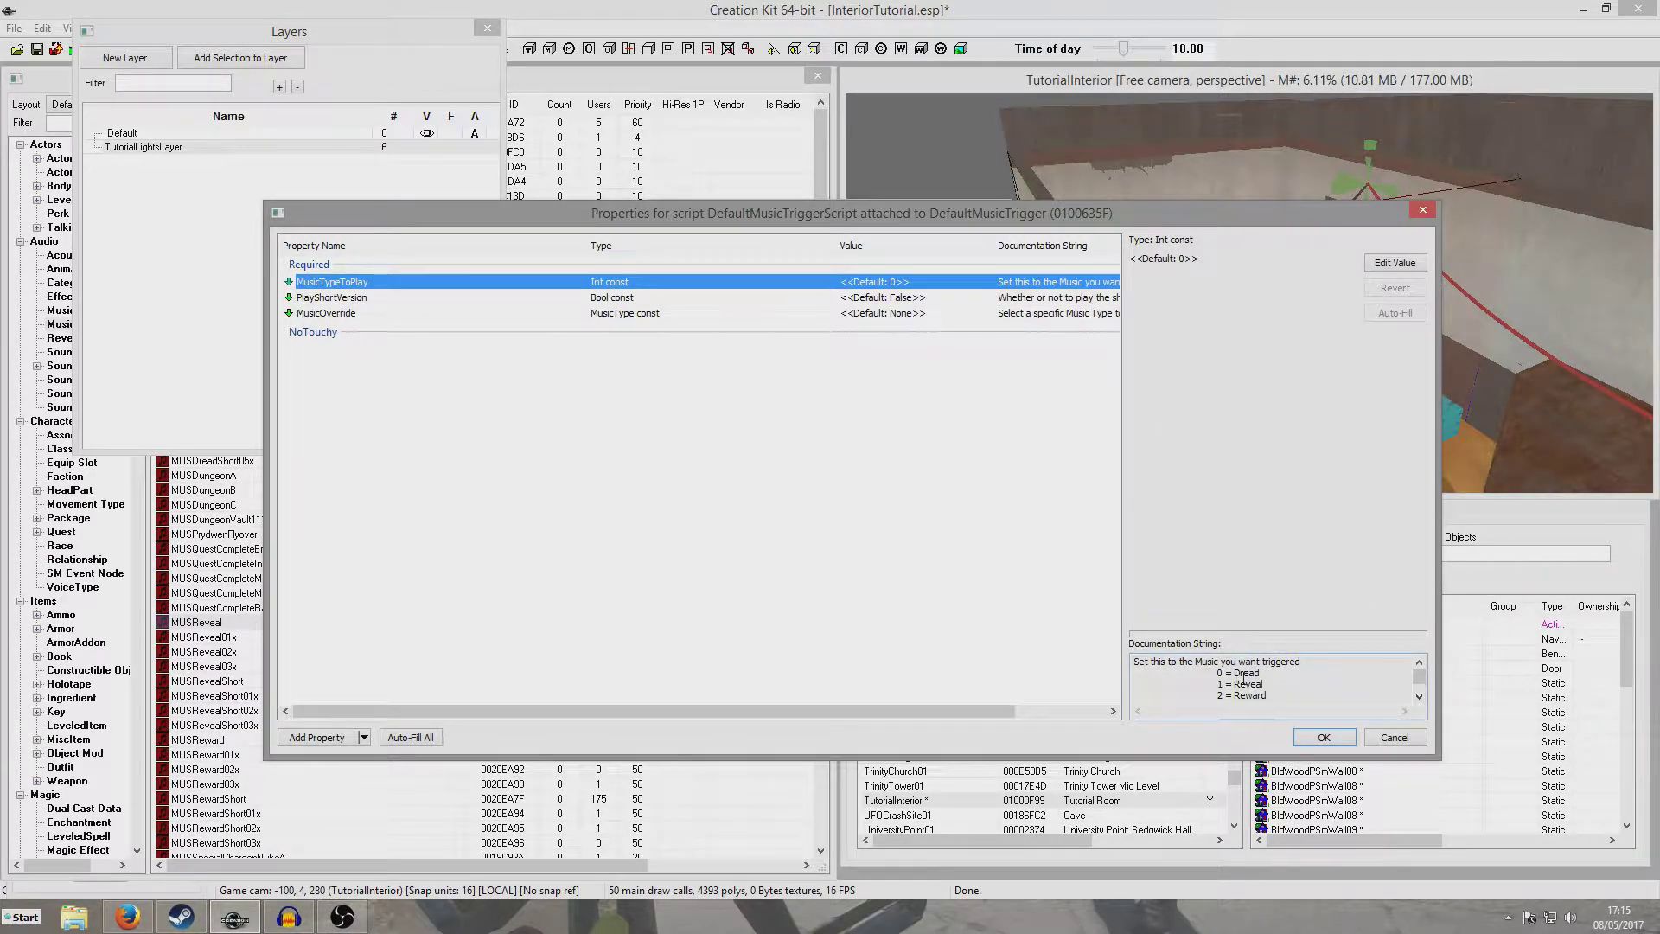
{"action": "left_click", "coordinate": [1424, 703]}
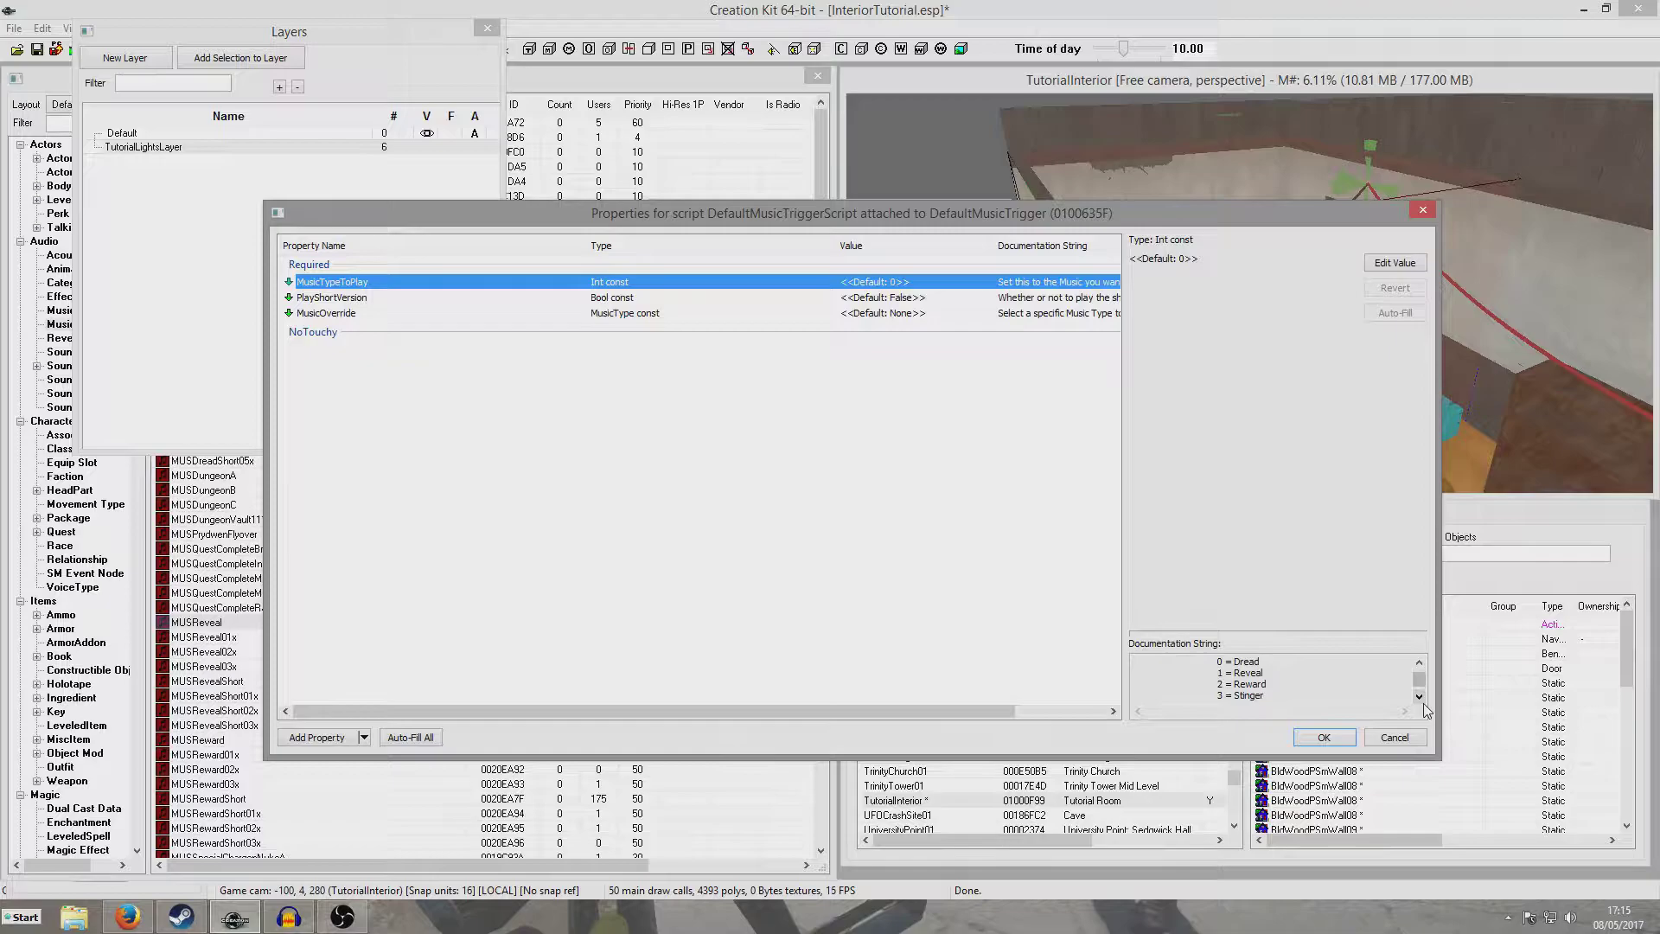
{"action": "left_click_drag", "start_coordinate": [1426, 673], "coordinate": [1423, 667]}
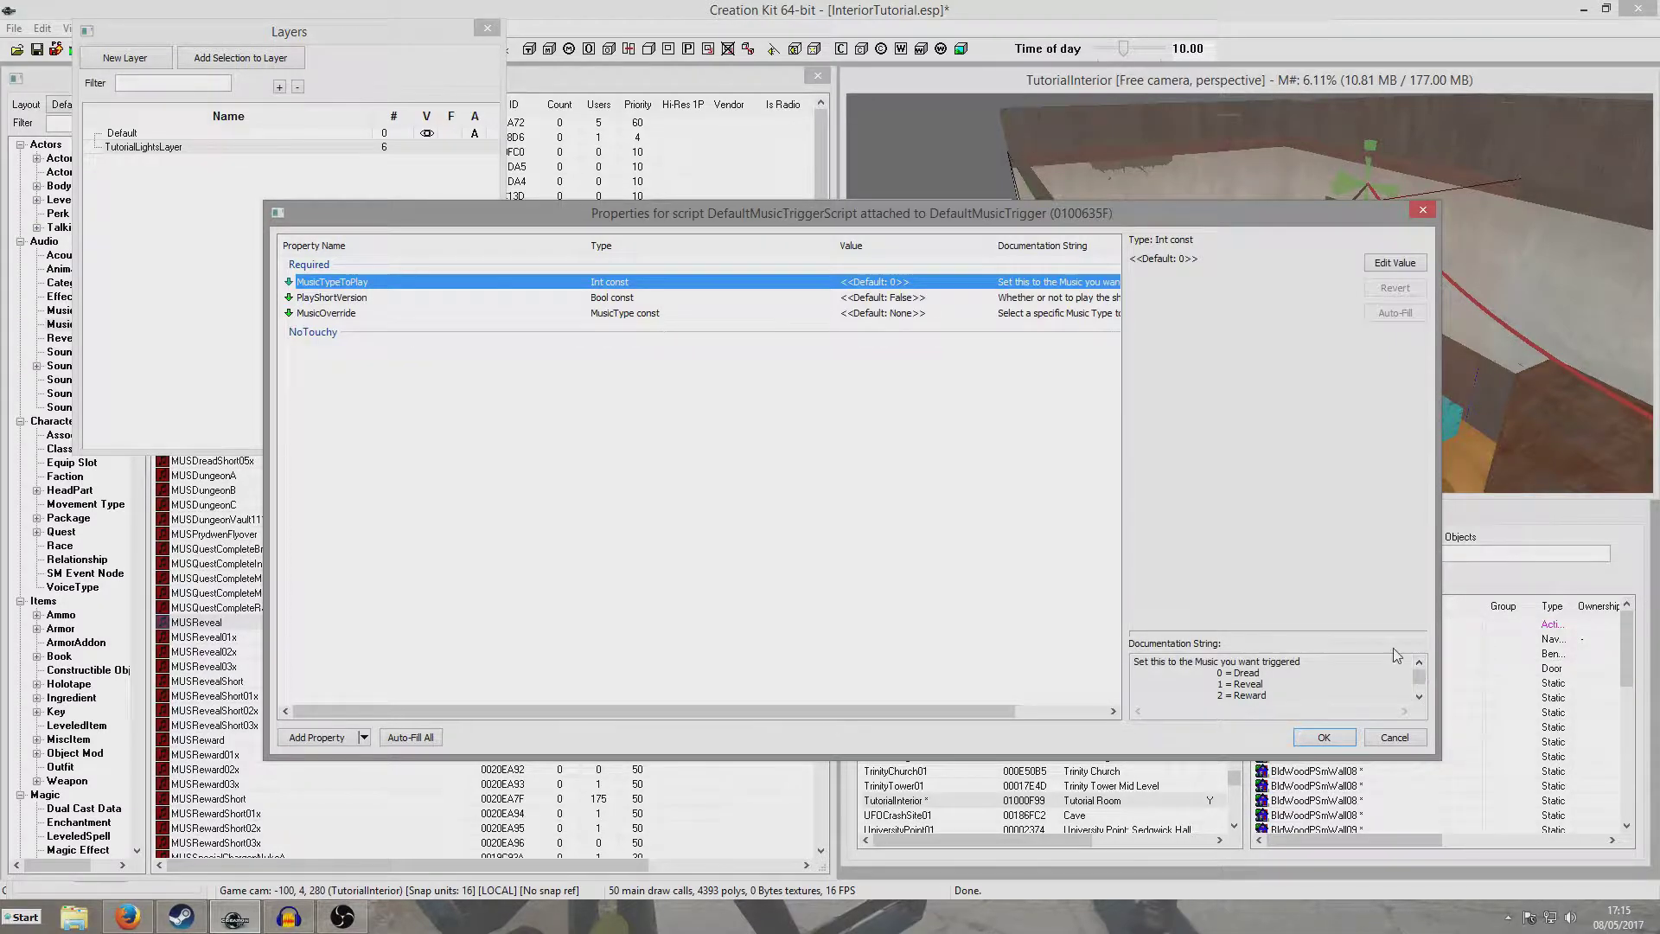
{"action": "double_click", "coordinate": [212, 567]}
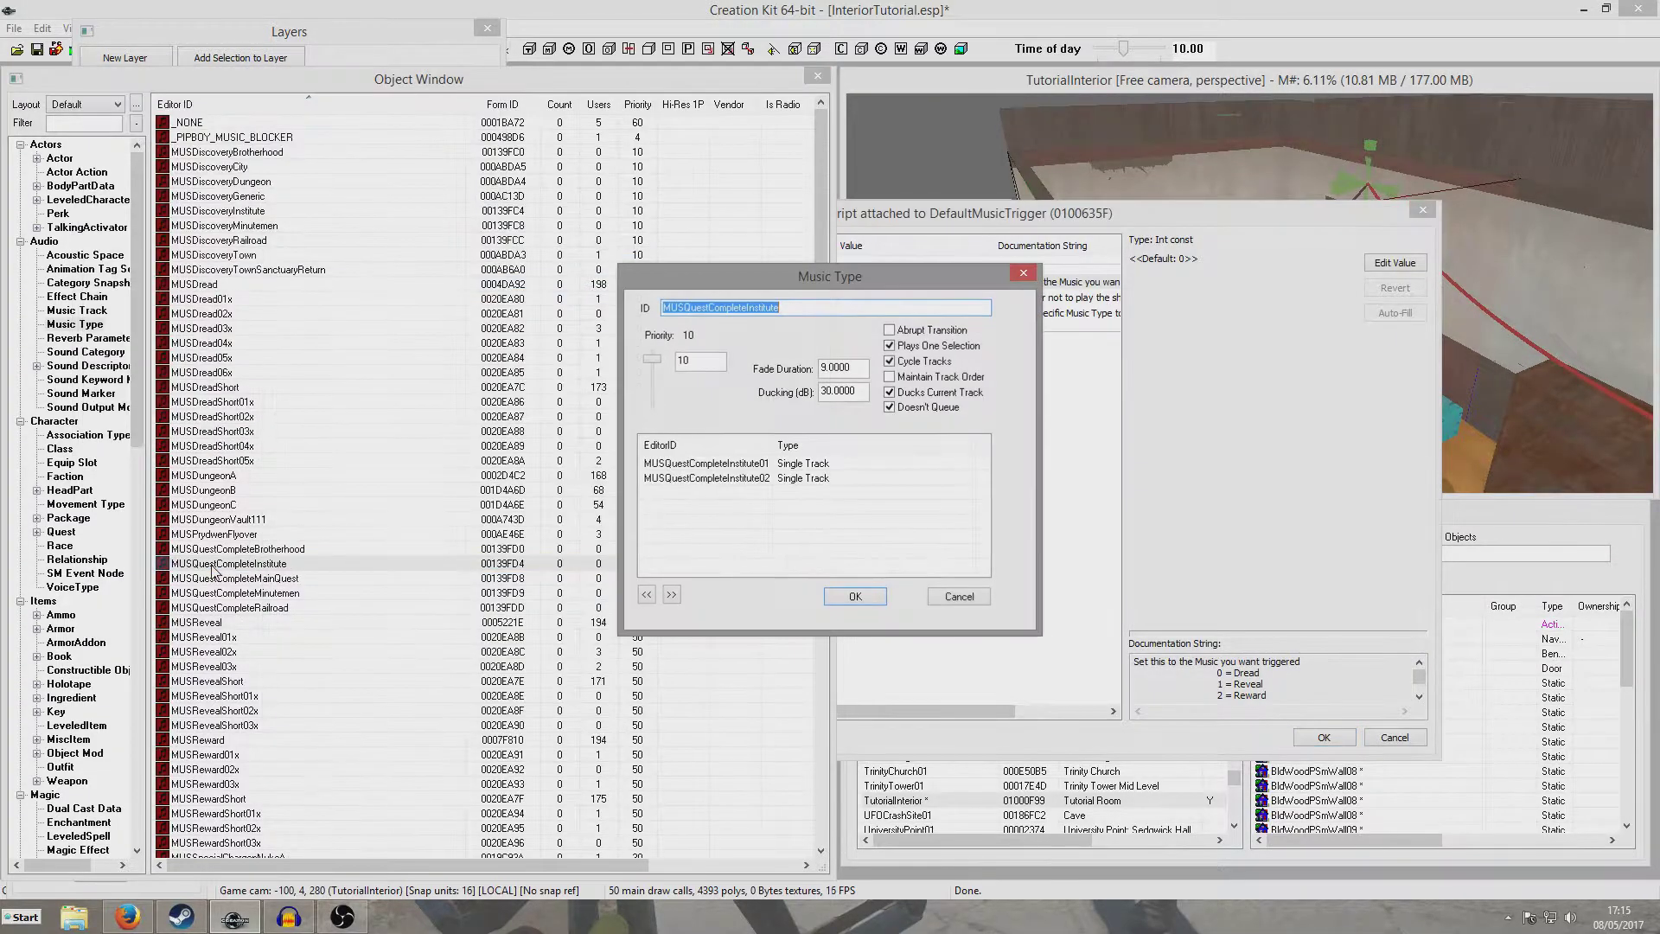
{"action": "left_click", "coordinate": [984, 595]}
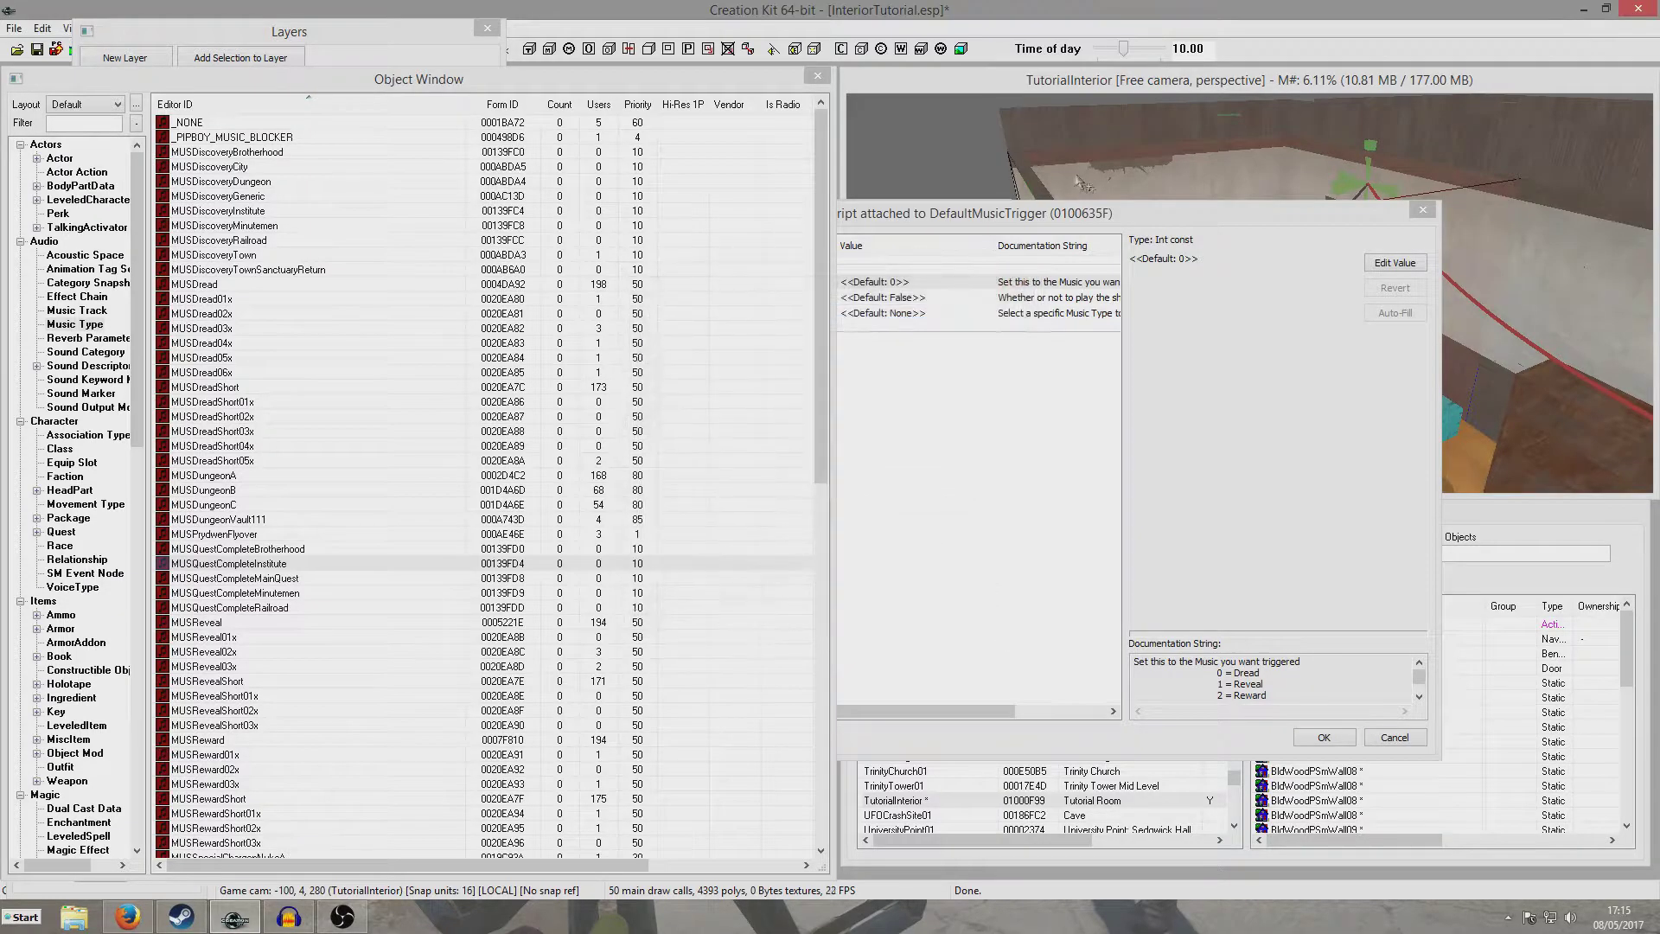
{"action": "left_click", "coordinate": [1084, 217]}
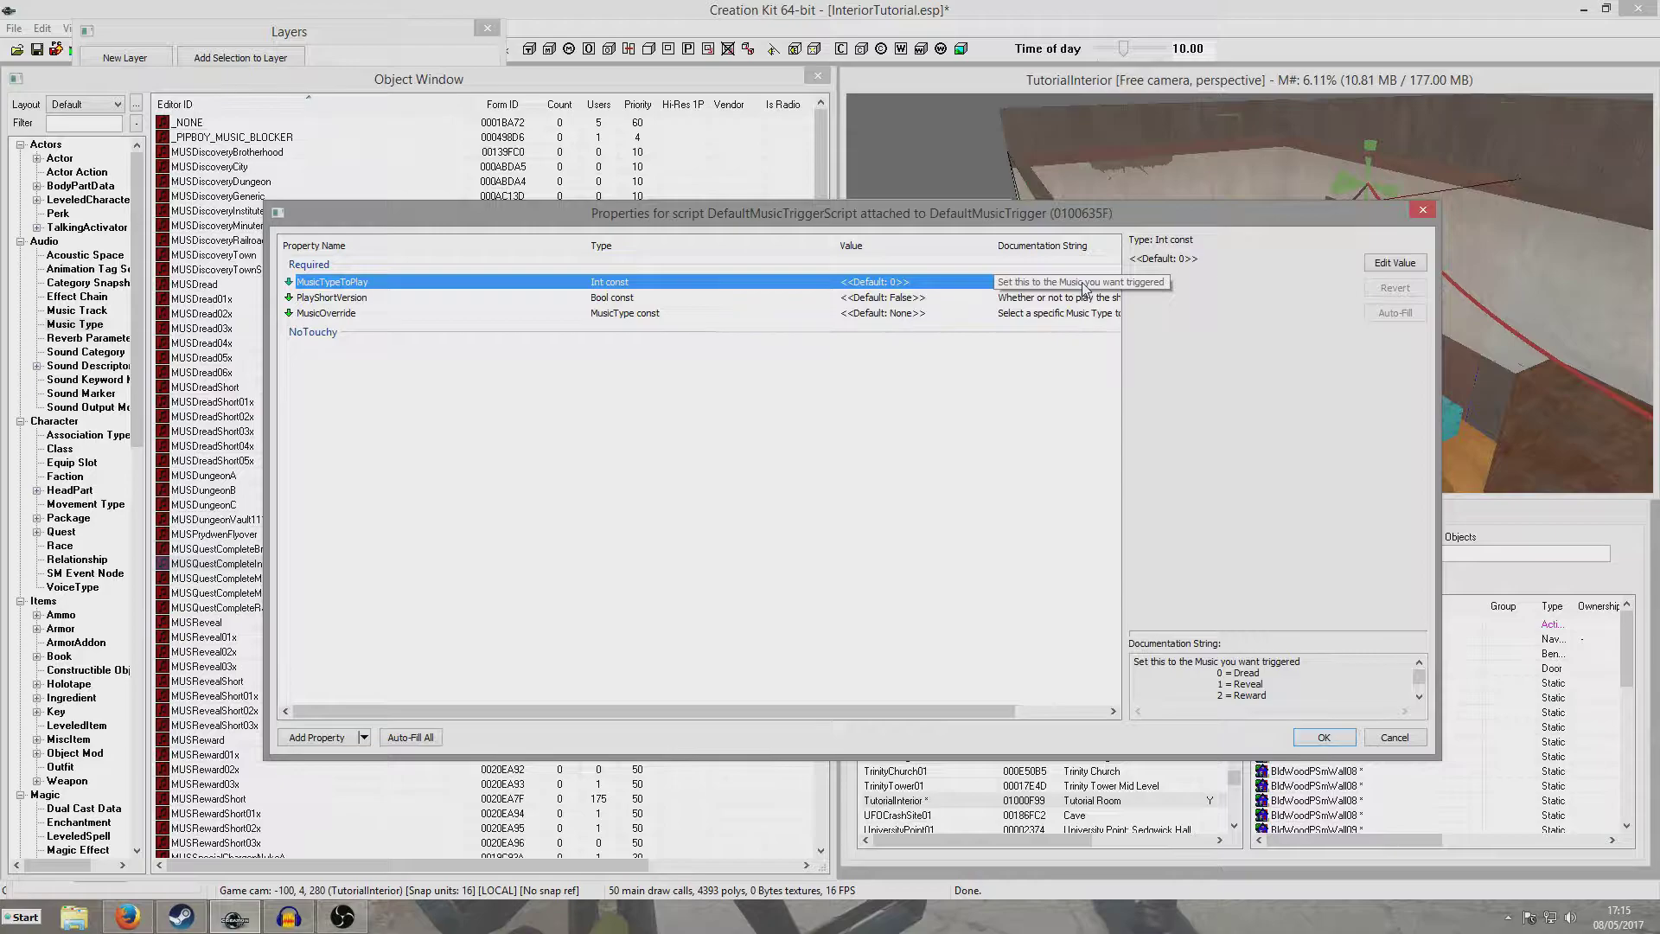
- Set MusicTypeToPlay to 2 (Reward), set PlayShortVersion to True, and confirm
{"action": "double_click", "coordinate": [893, 285]}
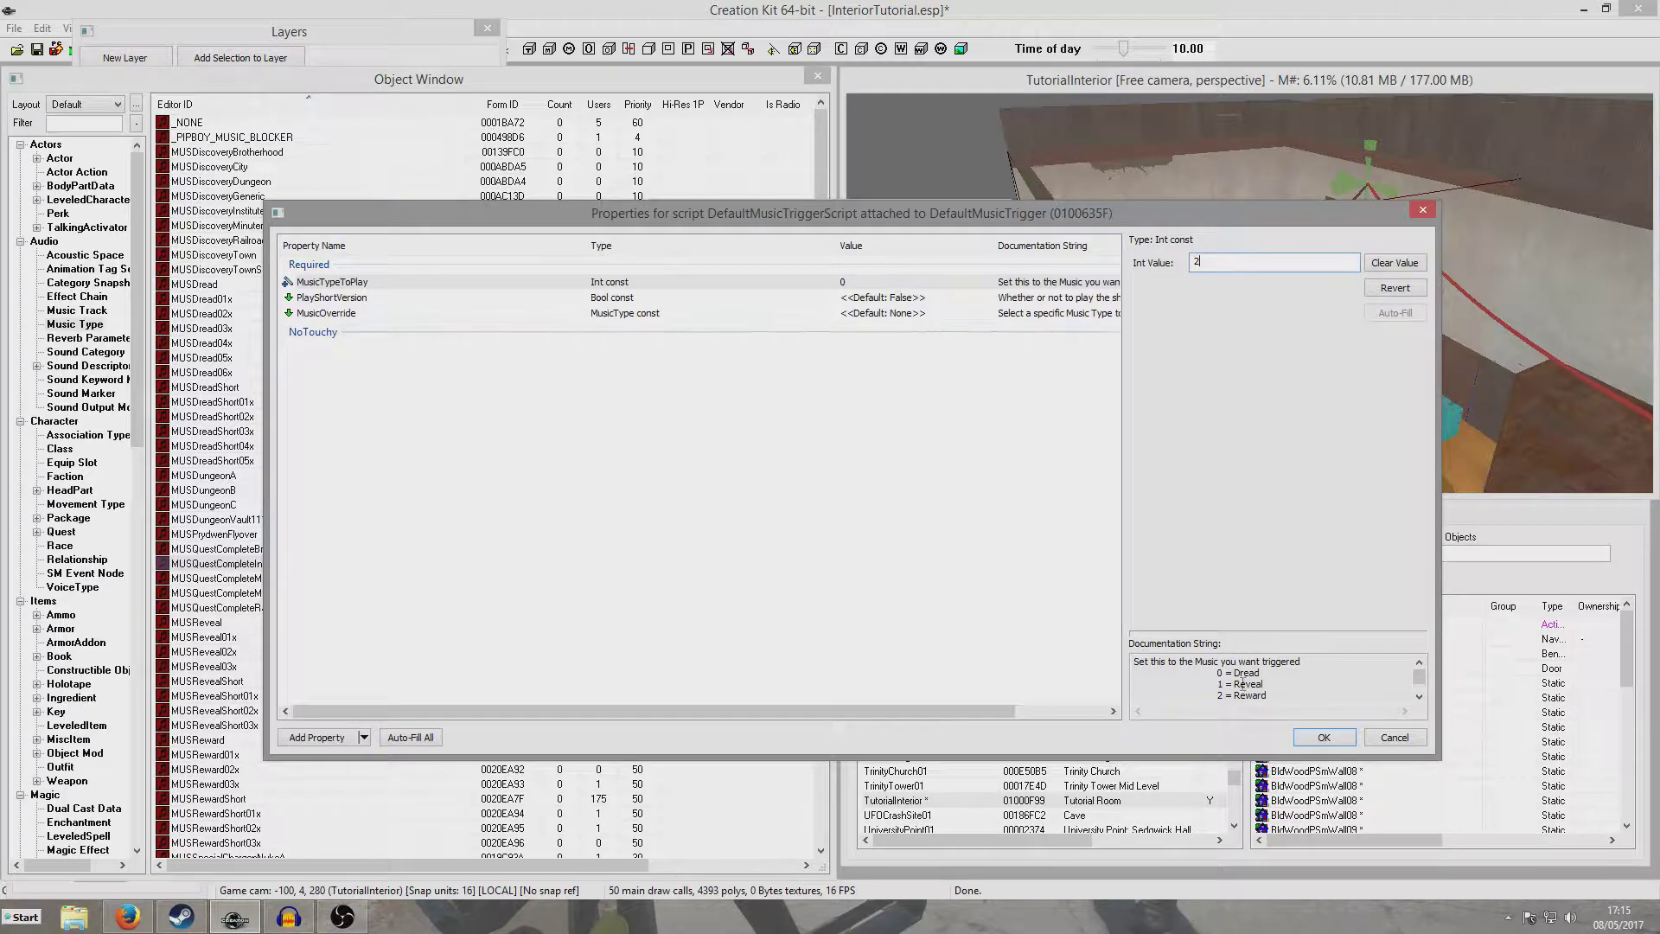
{"action": "left_click", "coordinate": [899, 303]}
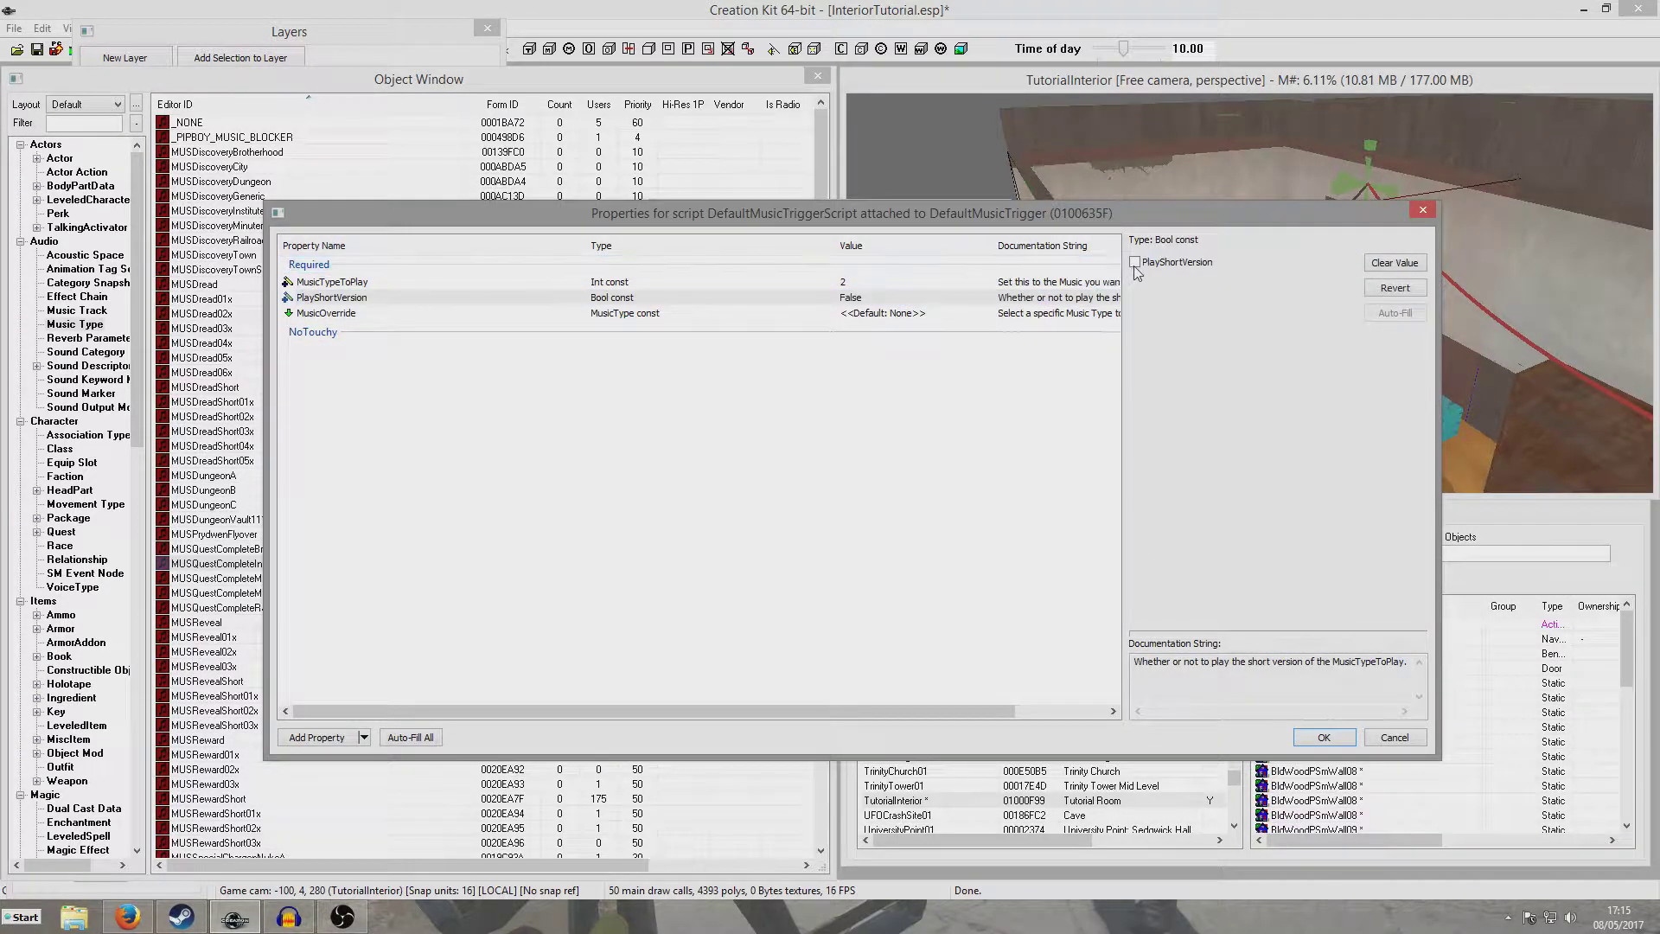
{"action": "left_click", "coordinate": [1135, 262]}
{"action": "left_click", "coordinate": [1056, 283]}
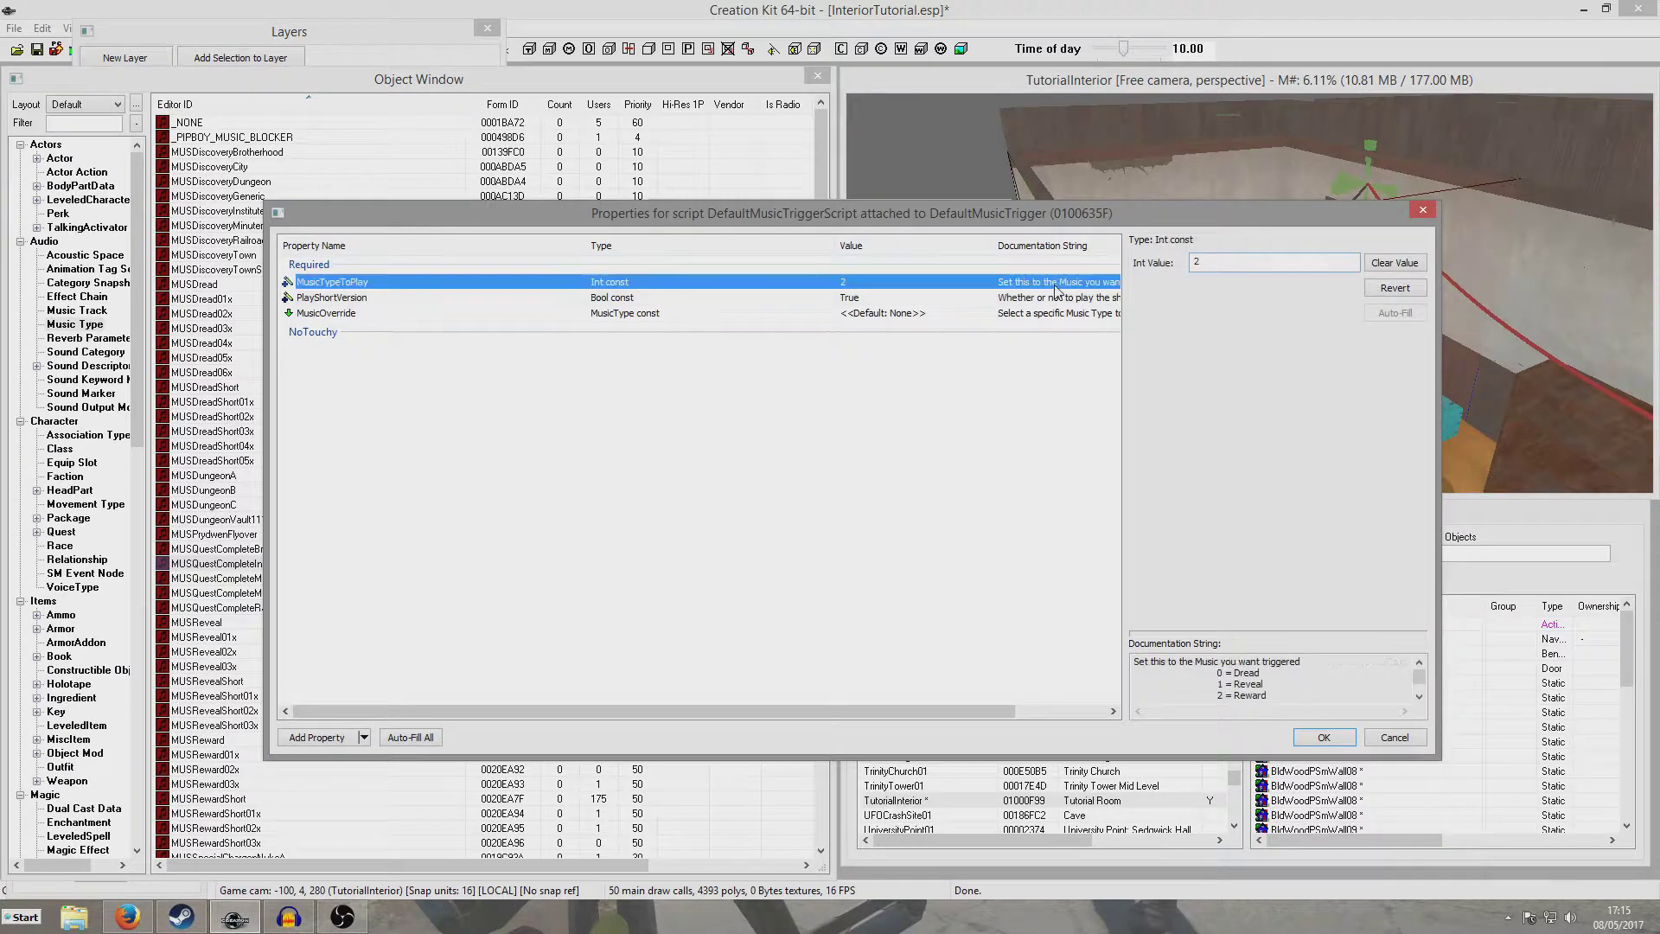
{"action": "left_click", "coordinate": [1324, 737]}
- Confirm the trigger reference settings and save the plugin
{"action": "left_click", "coordinate": [766, 676]}
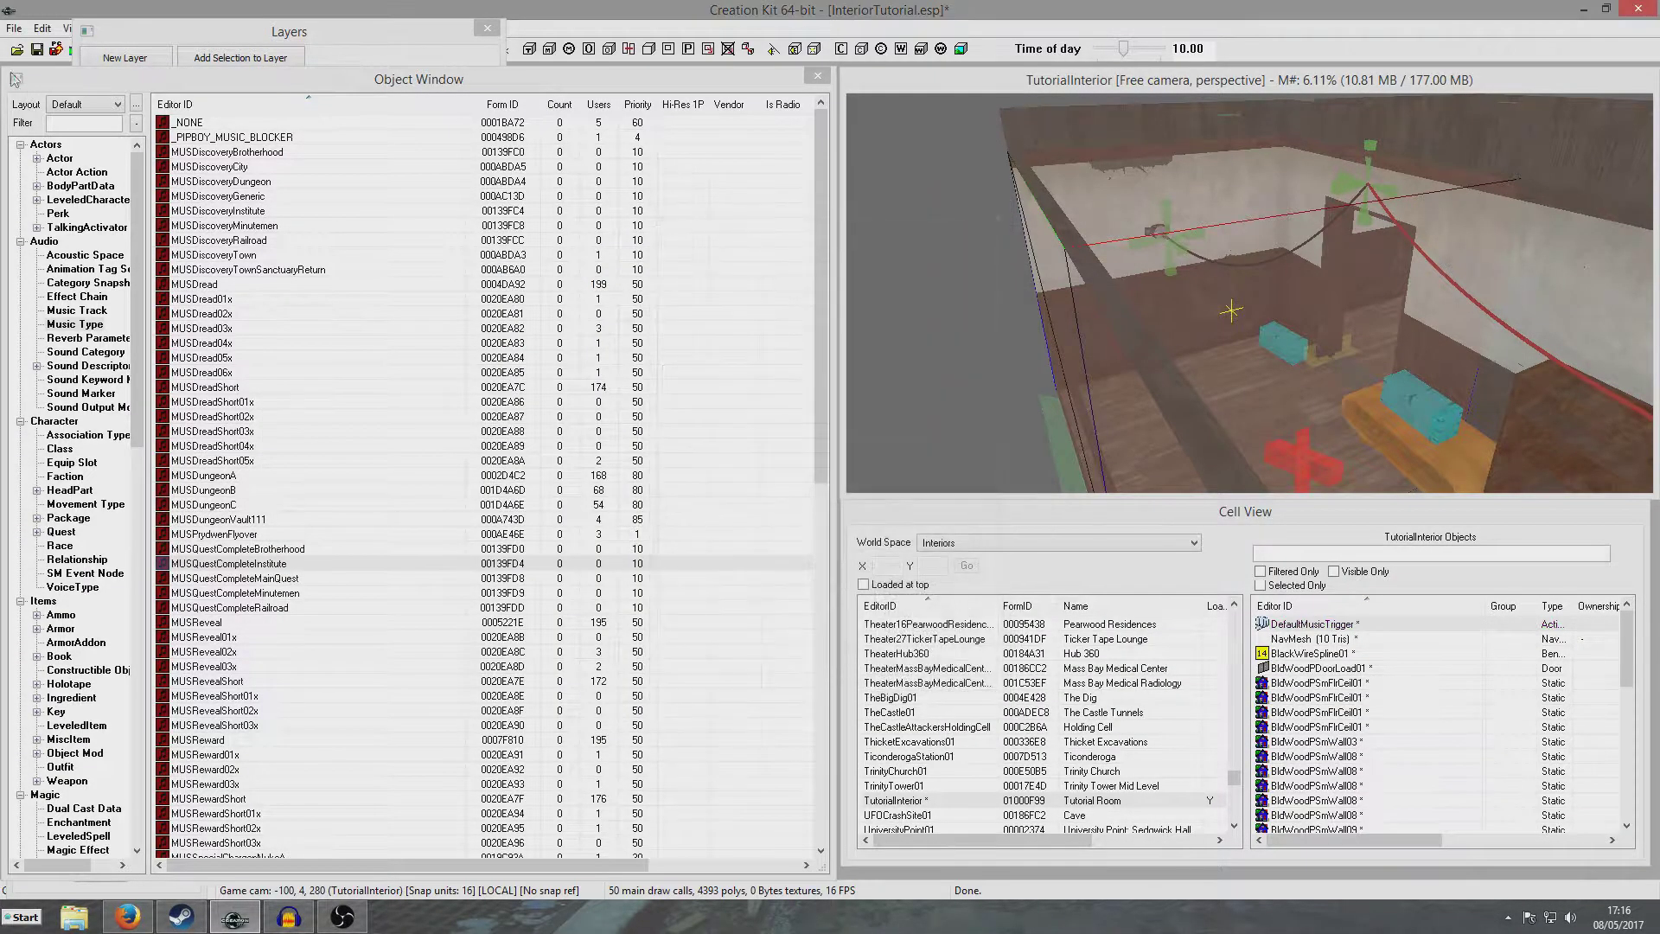
{"action": "left_click", "coordinate": [38, 49]}
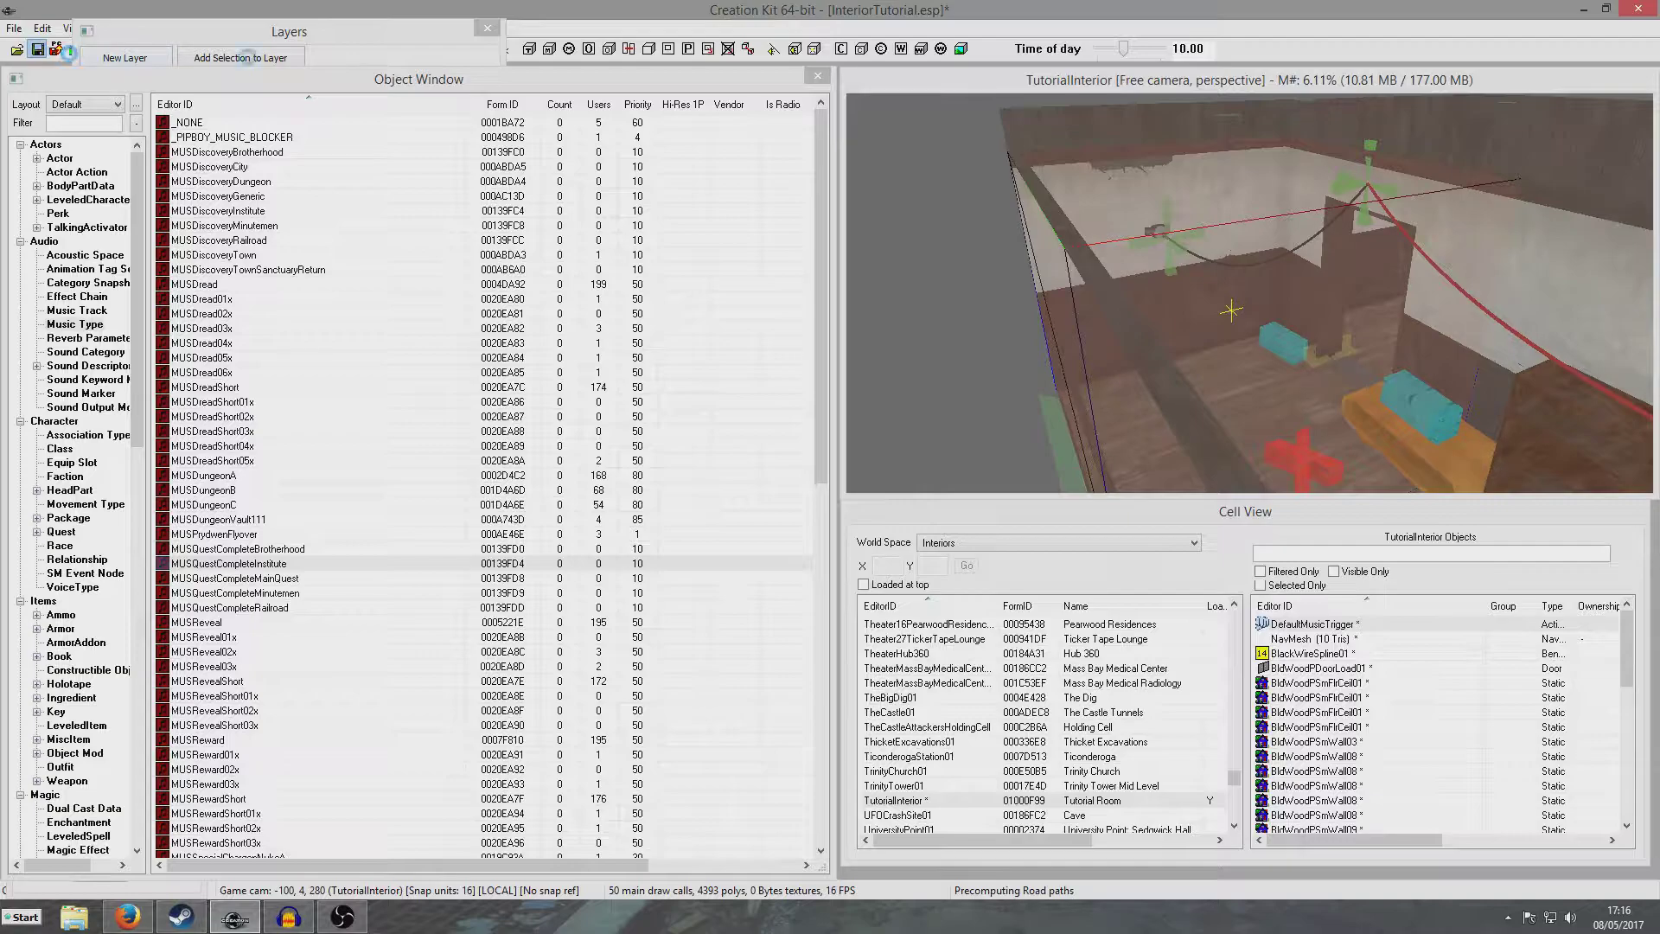
{"action": "scroll", "coordinate": [1304, 190], "scroll_direction": "down", "scroll_amount": 5}
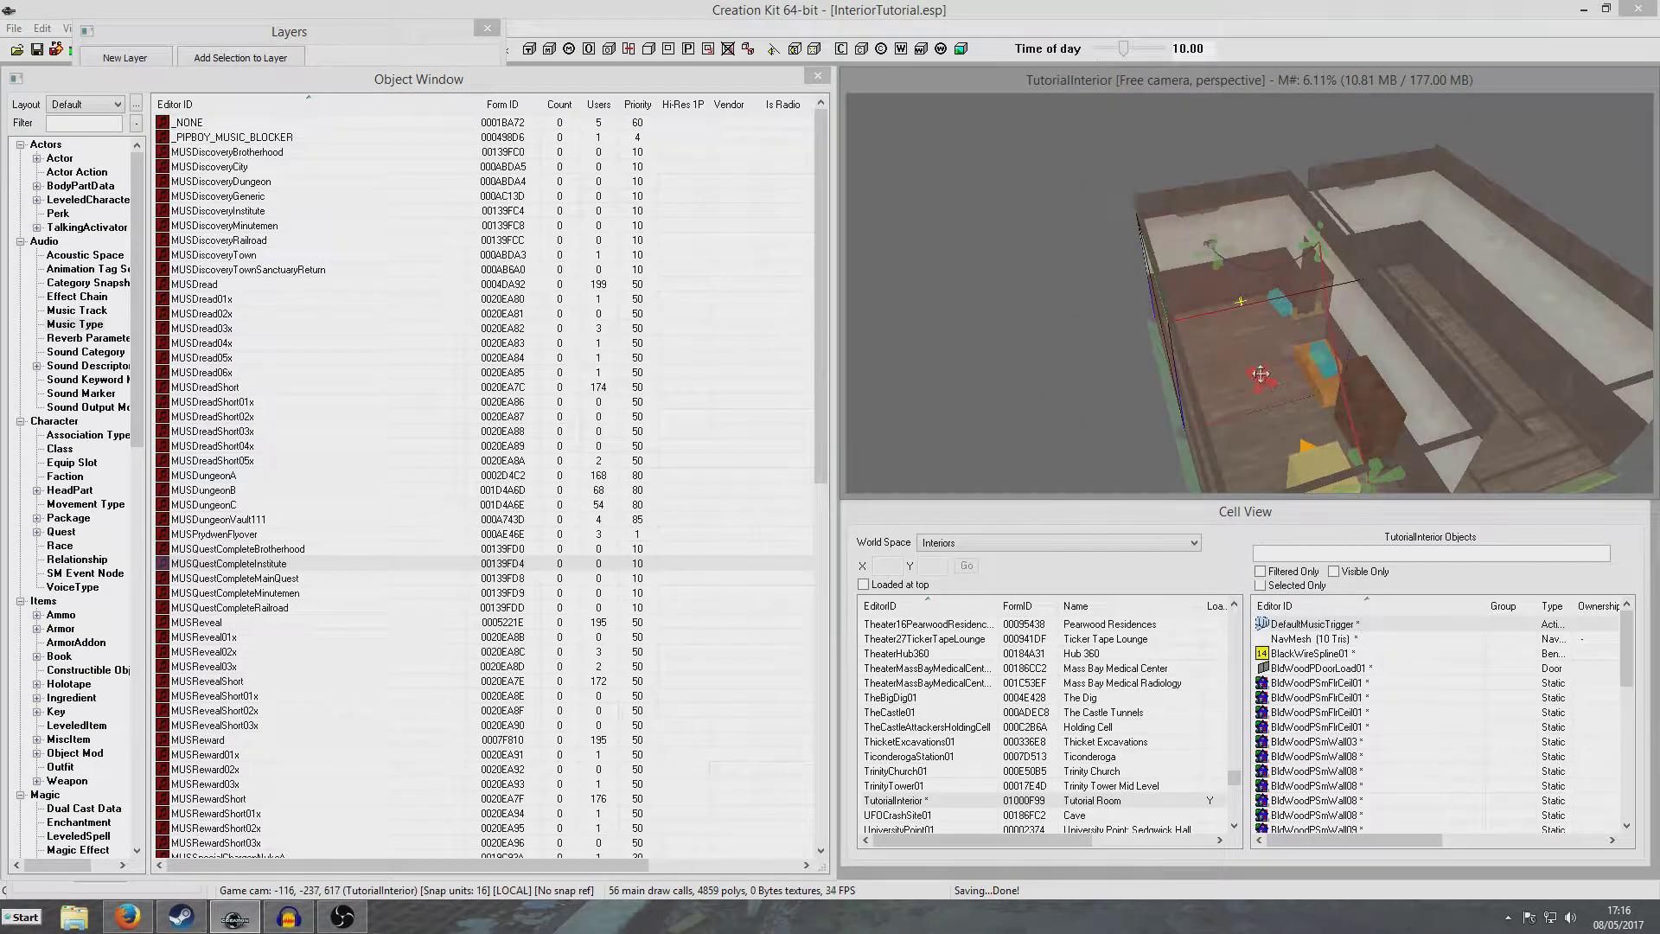
{"action": "scroll", "coordinate": [1261, 373], "scroll_direction": "up", "scroll_amount": 3}
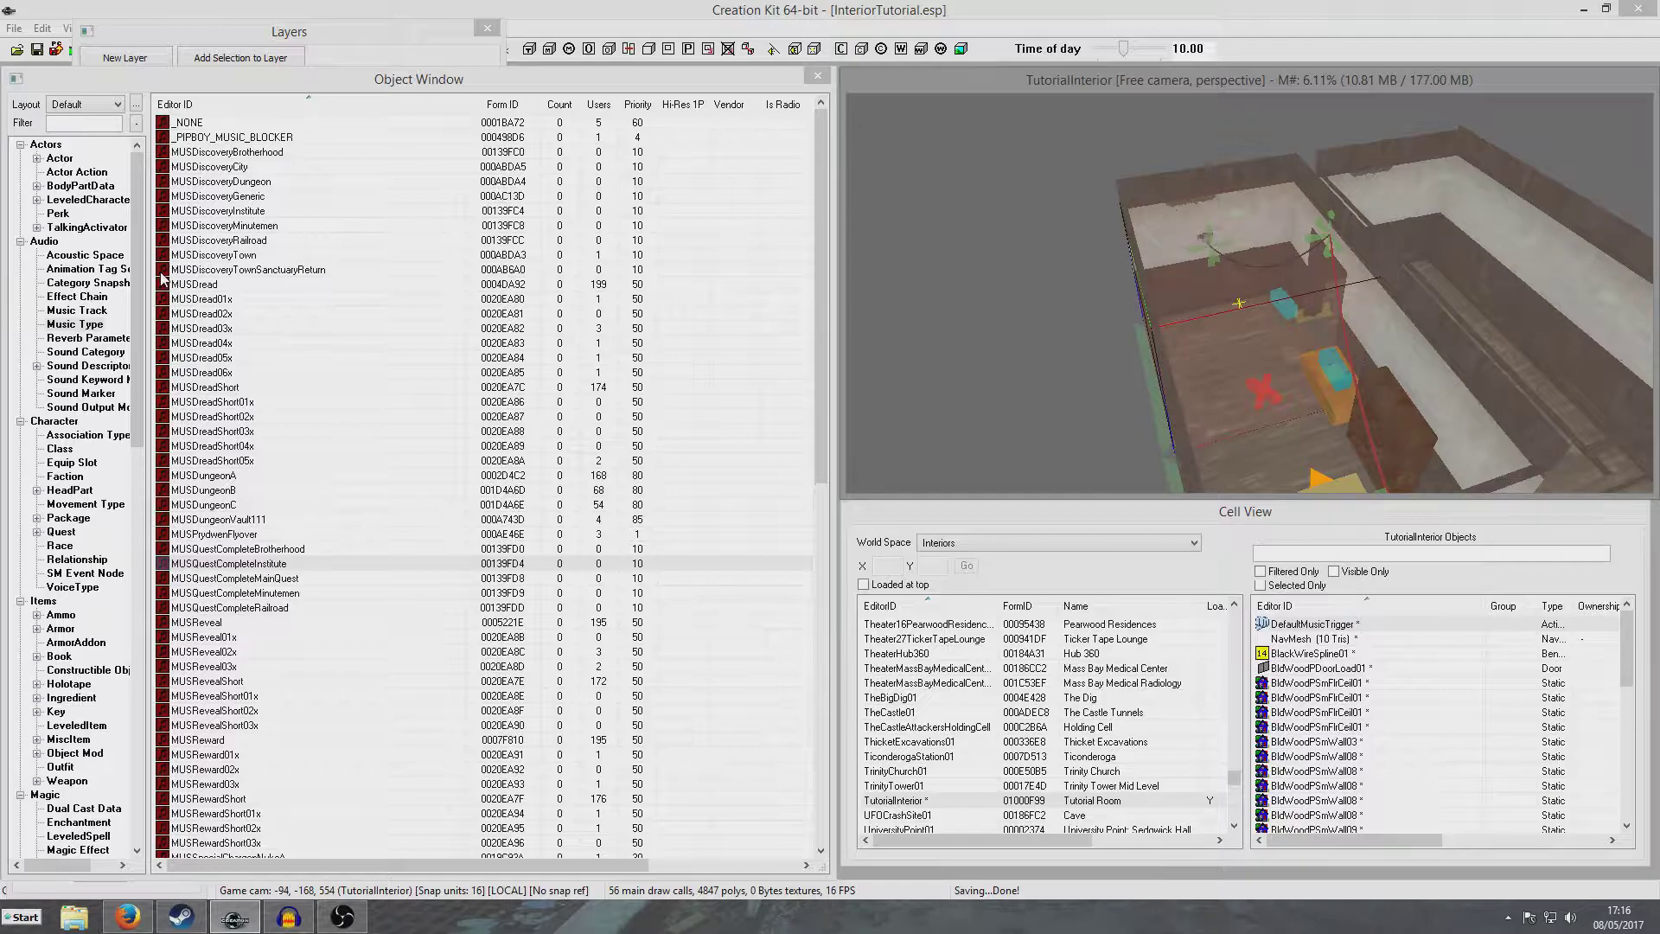
- Create a new quest with ID TutorialMusicQuest and priority 45
{"action": "left_click", "coordinate": [137, 285]}
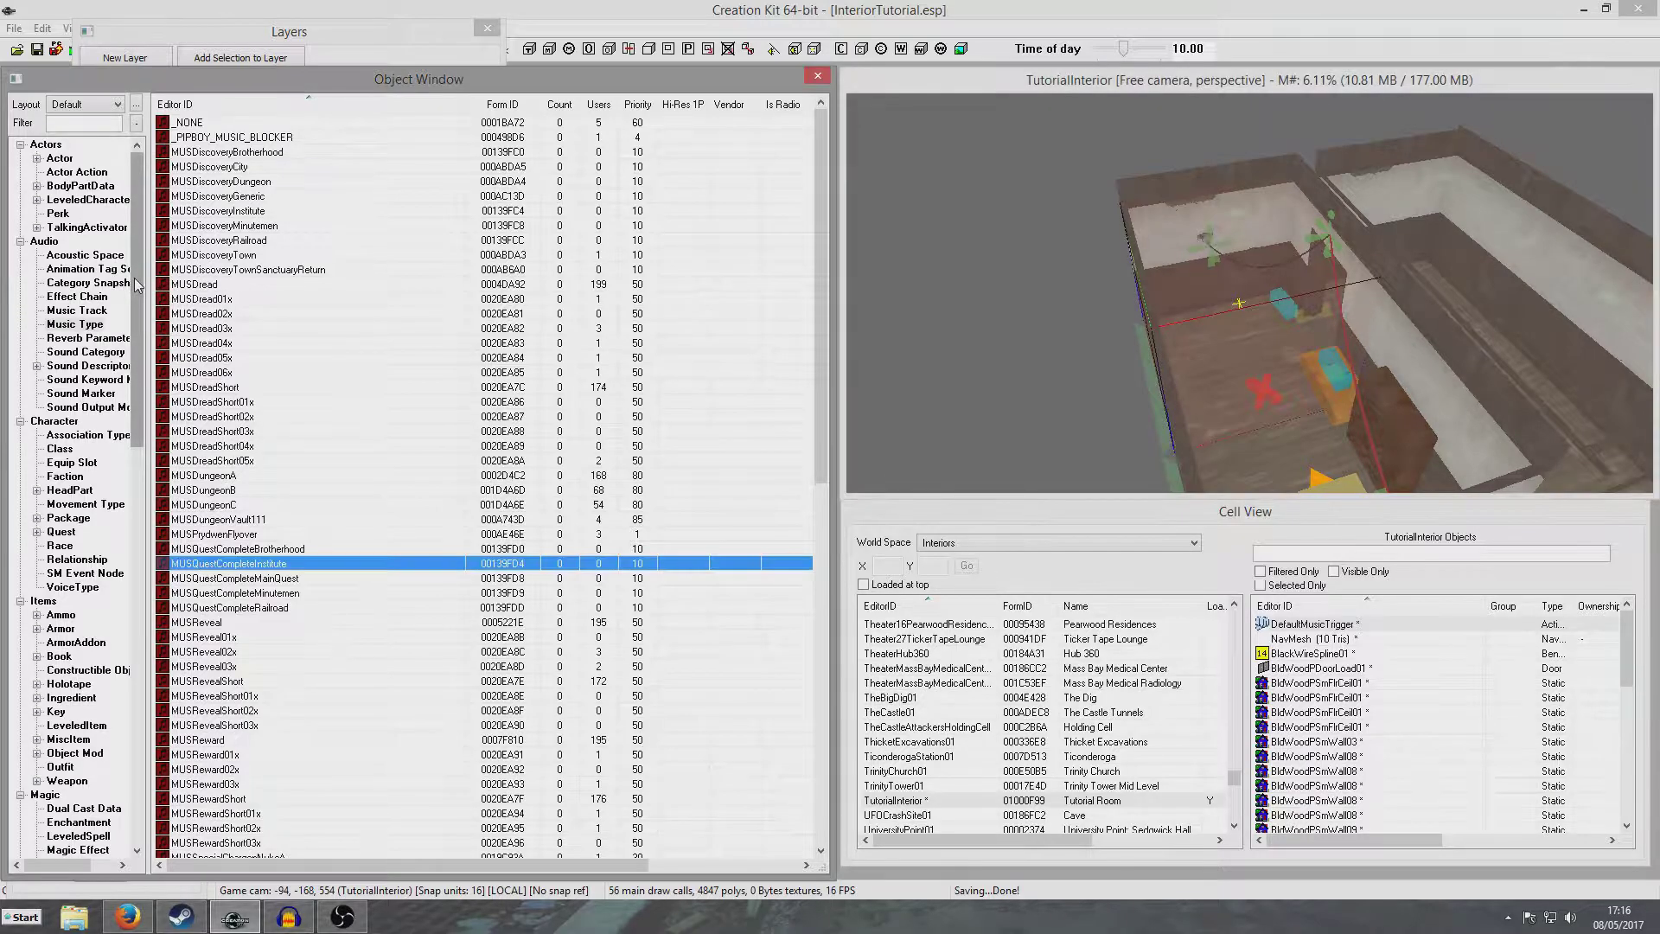
{"action": "left_click", "coordinate": [74, 530]}
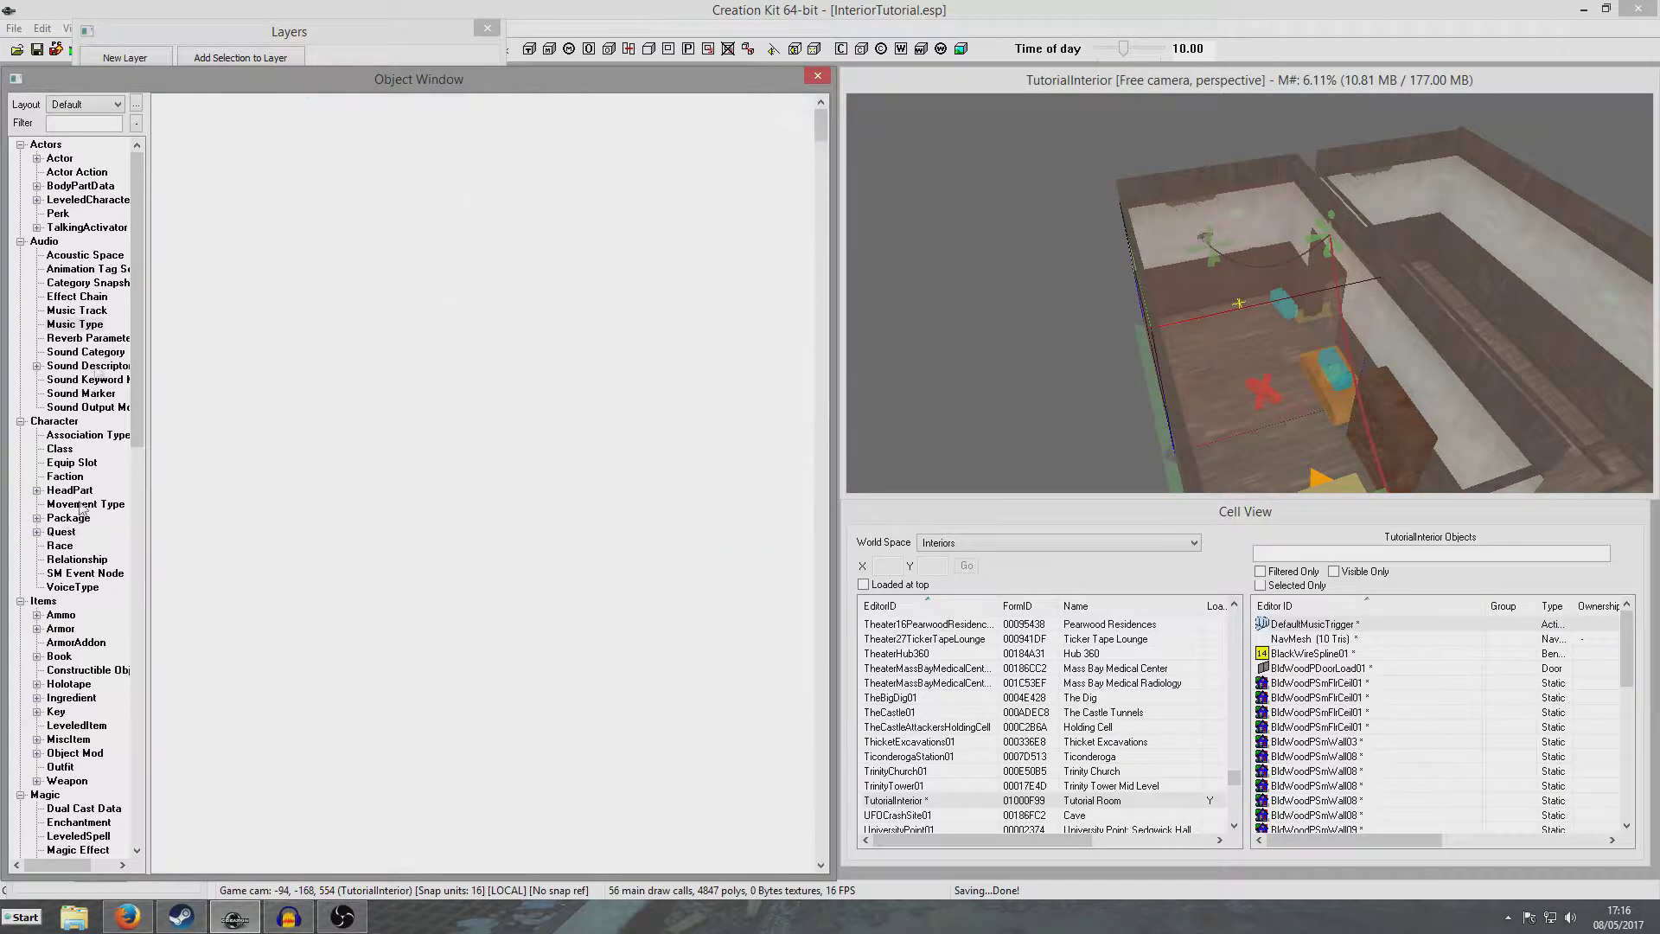
{"action": "right_click", "coordinate": [220, 189]}
{"action": "left_click", "coordinate": [251, 204]}
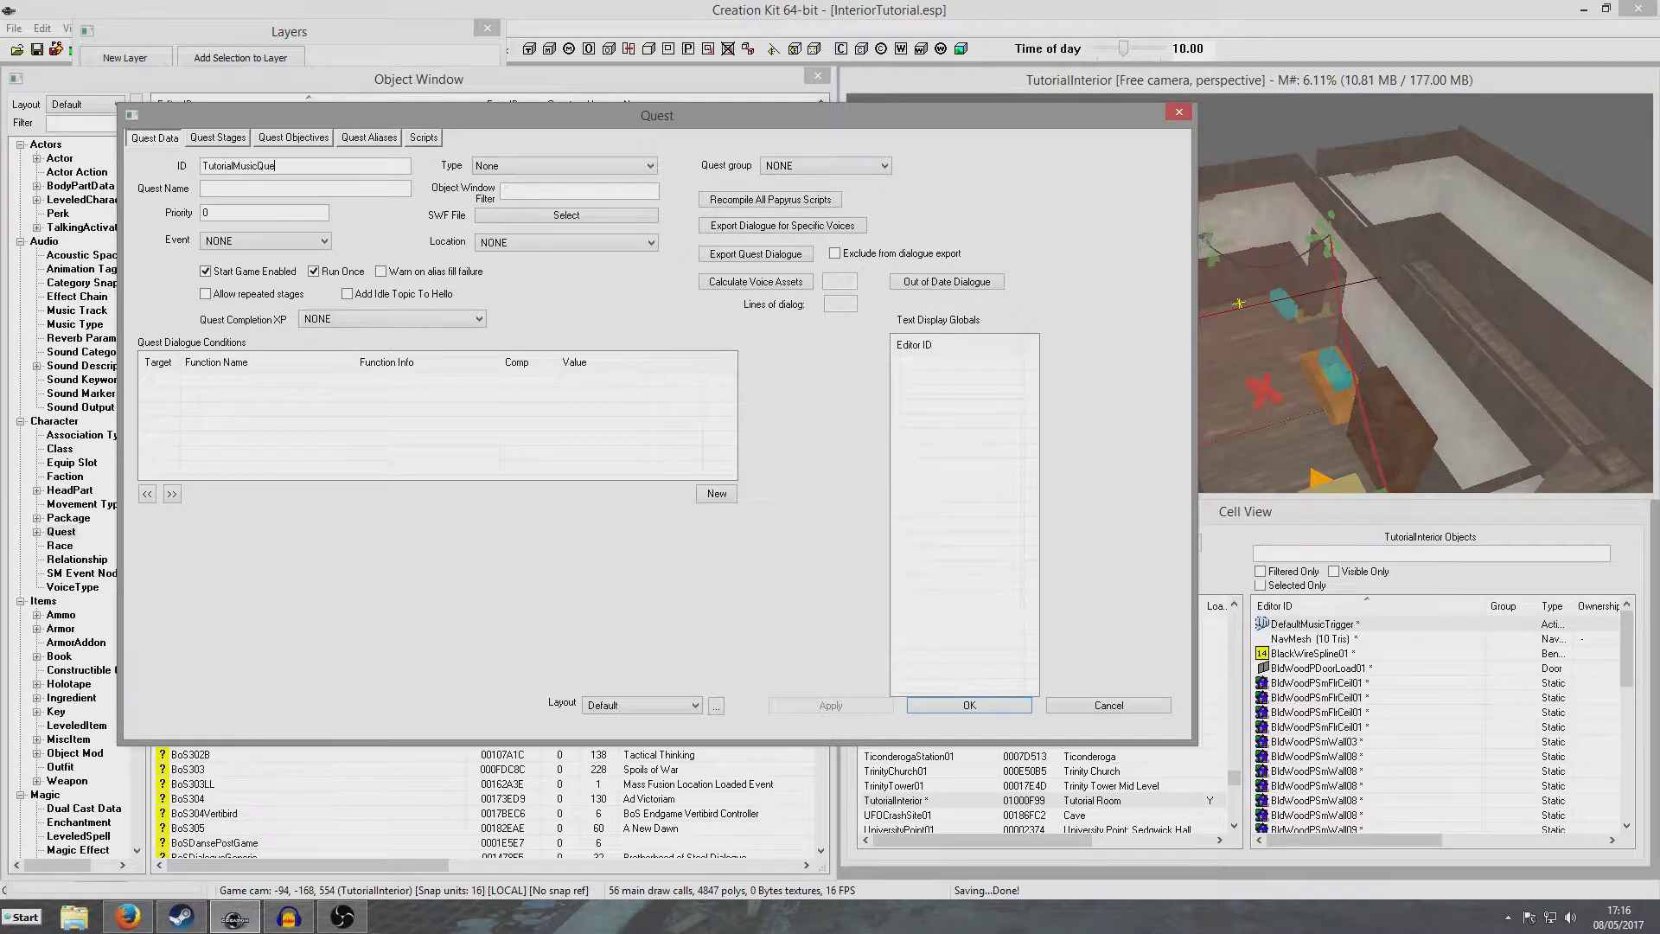
{"action": "left_click", "coordinate": [205, 212]}
{"action": "left_click", "coordinate": [969, 704]}
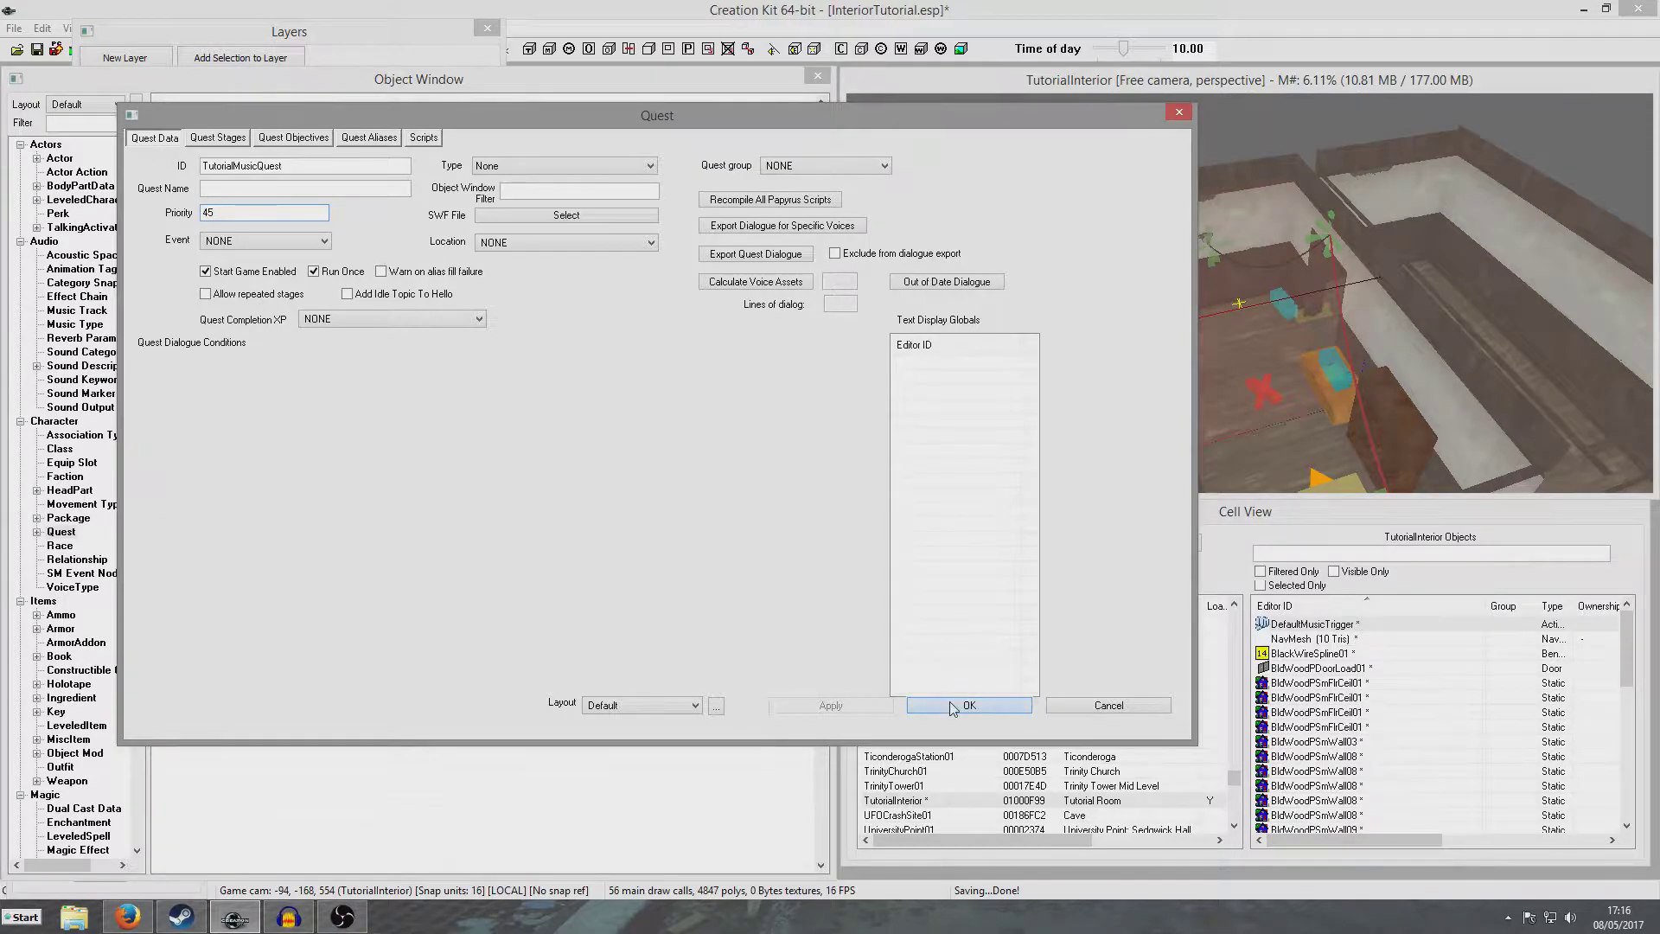
- Save the plugin, then open TutorialMusicQuest and go to its Quest Stages
{"action": "left_click", "coordinate": [36, 49]}
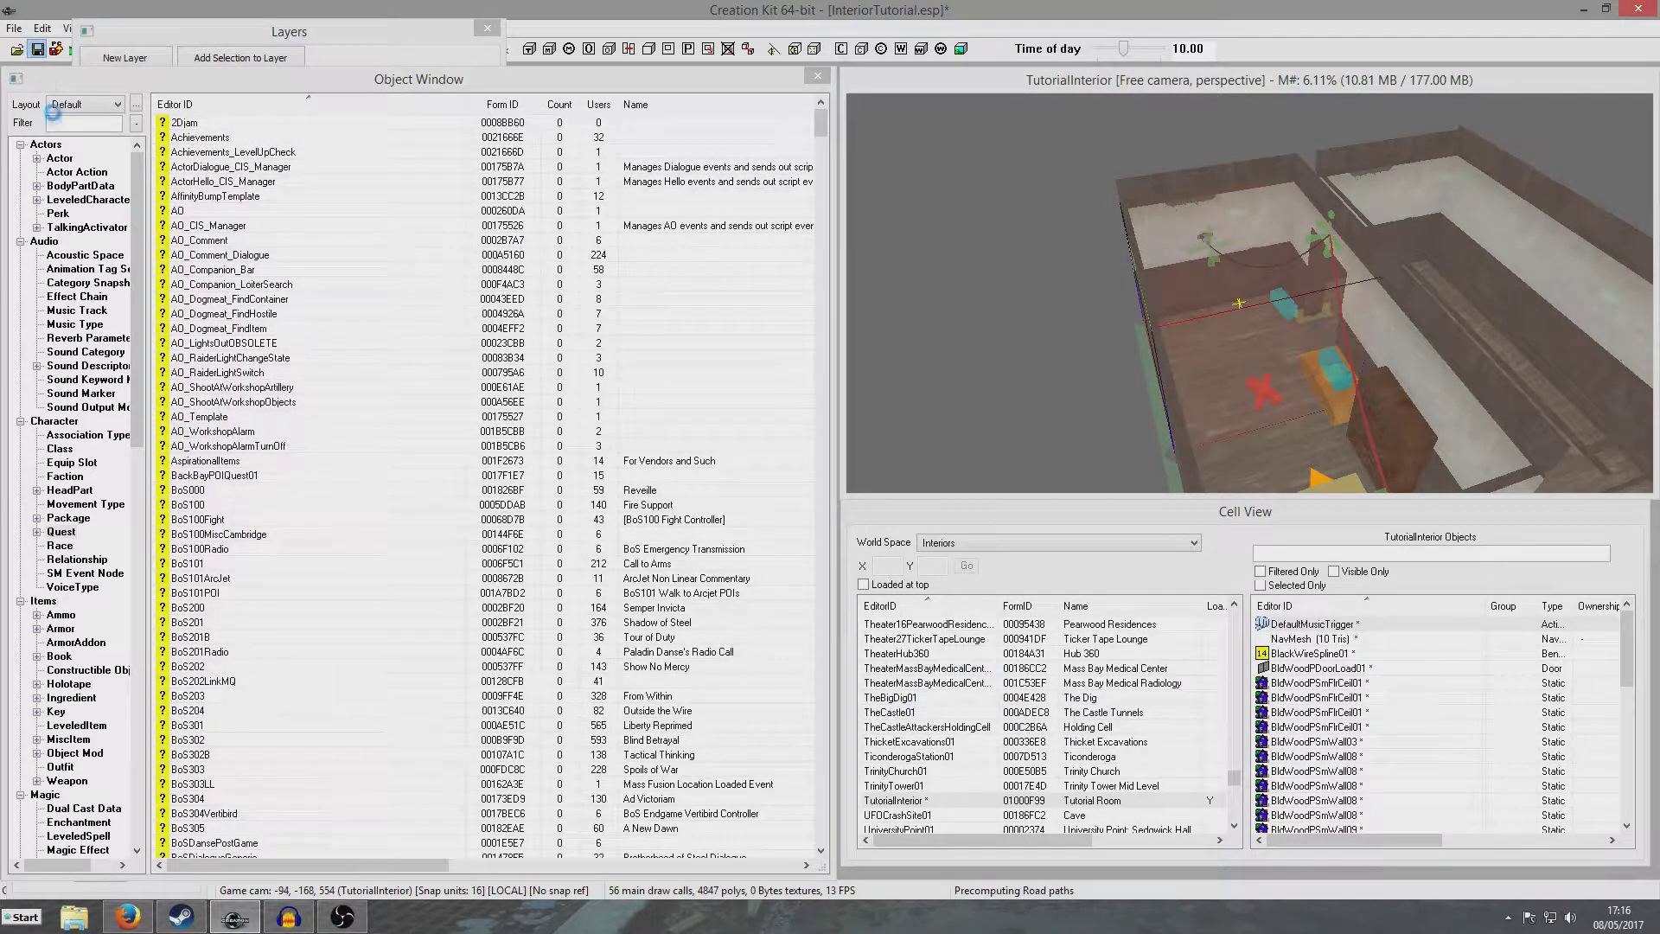
{"action": "left_click", "coordinate": [66, 124]}
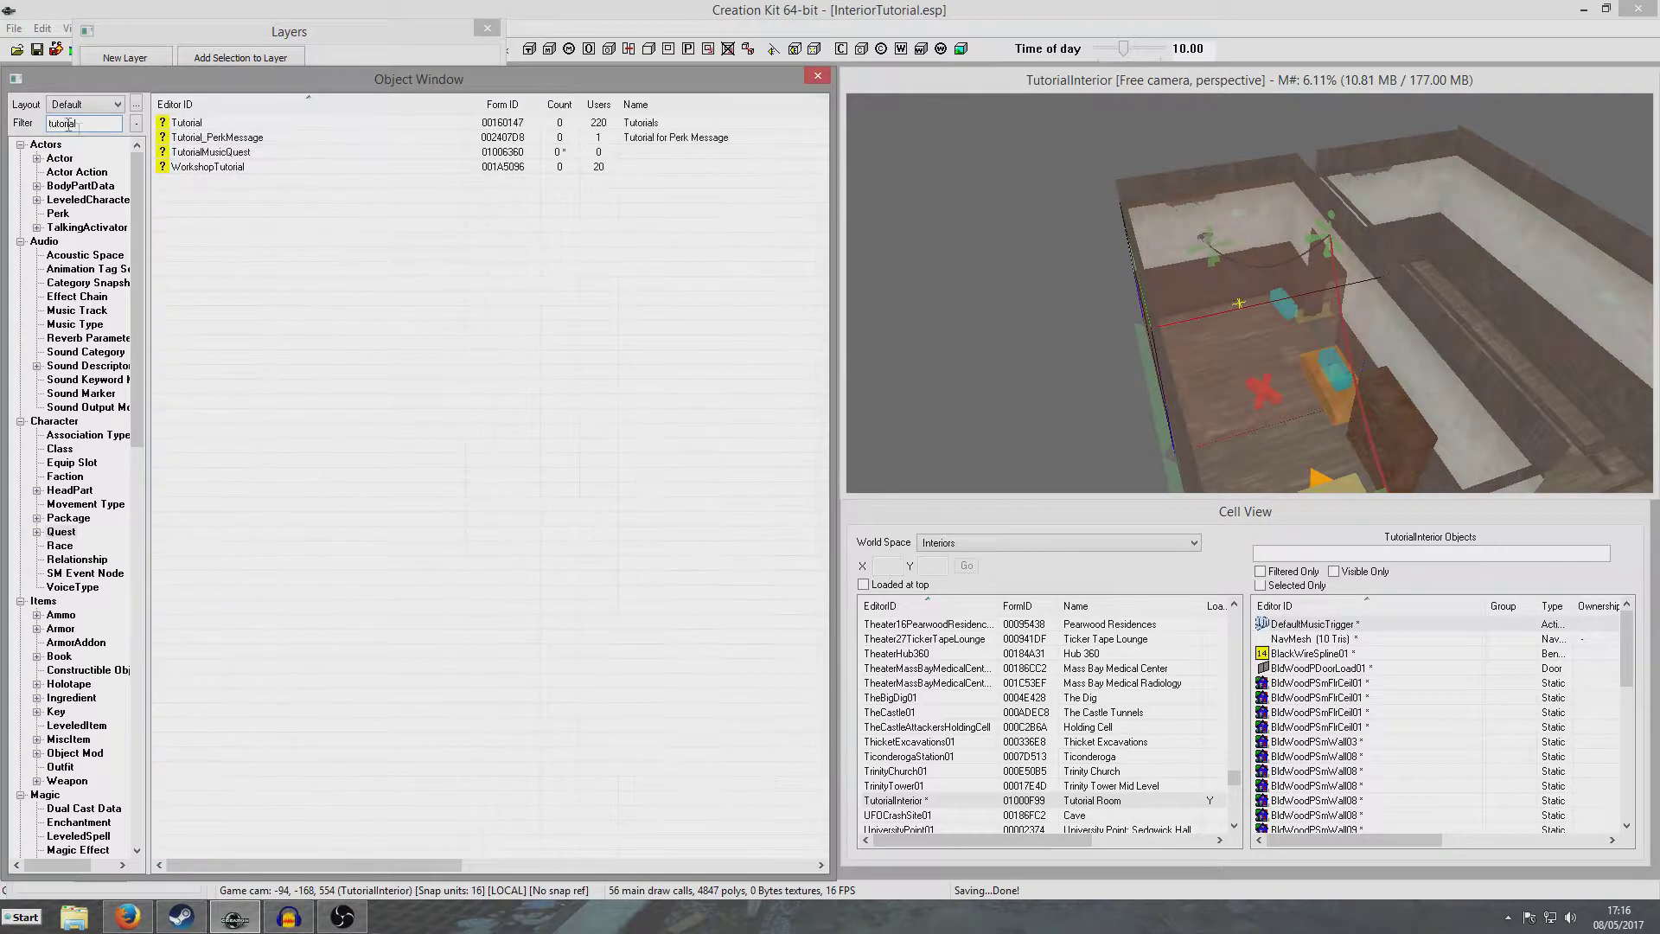
{"action": "double_click", "coordinate": [210, 153]}
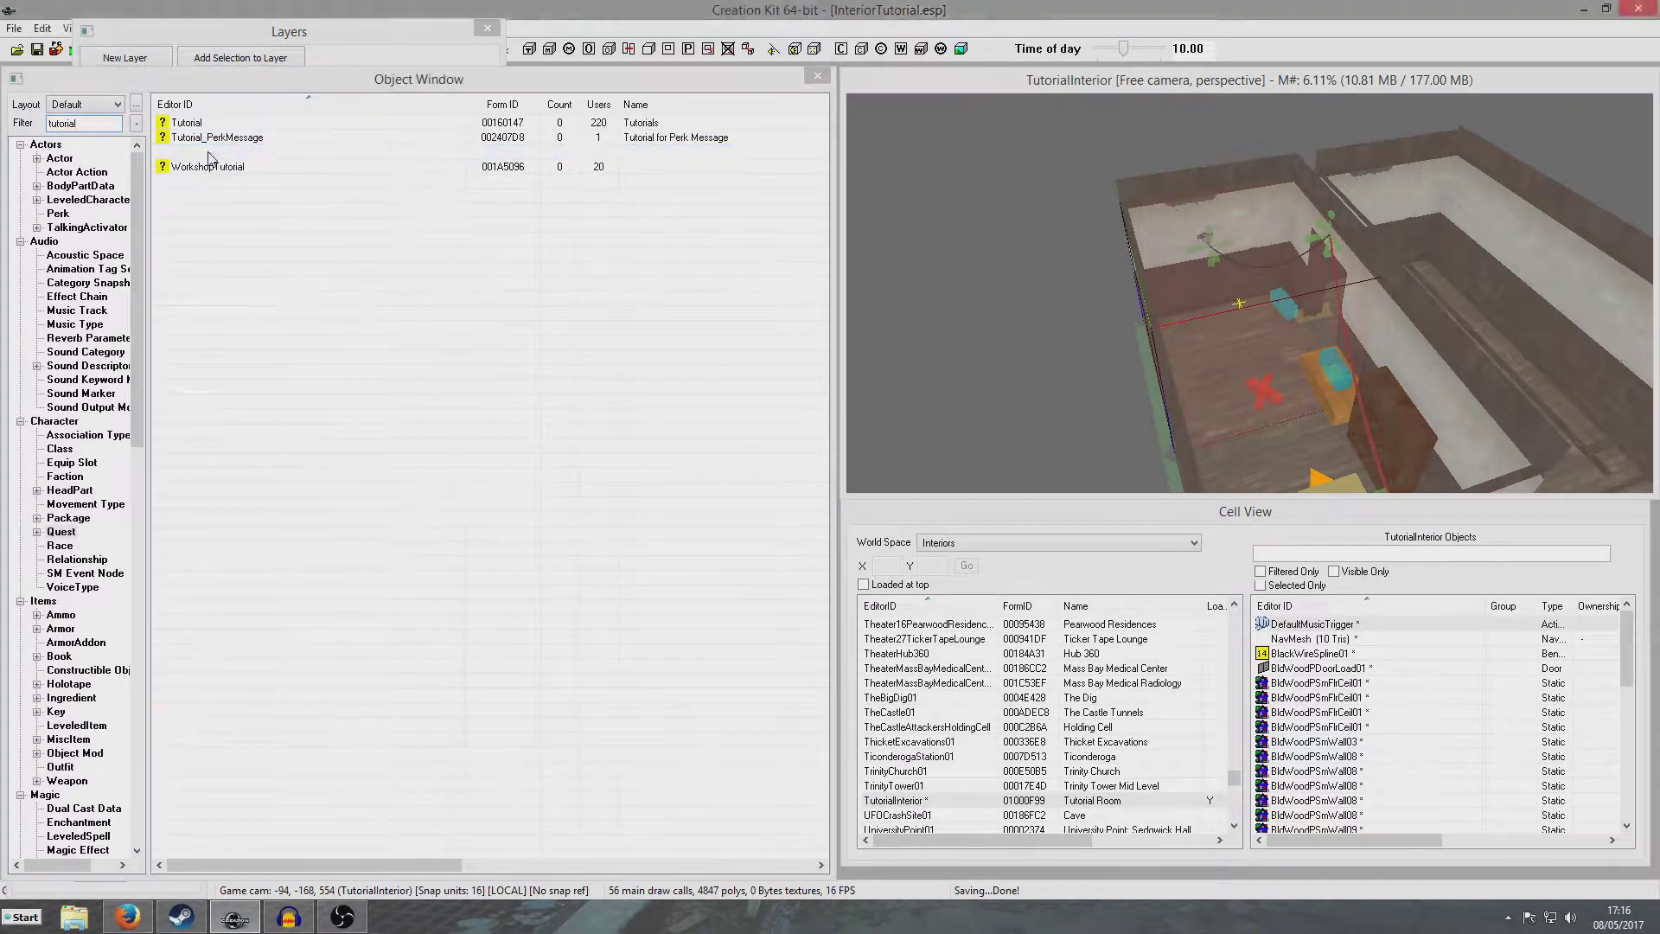
{"action": "left_click", "coordinate": [201, 137]}
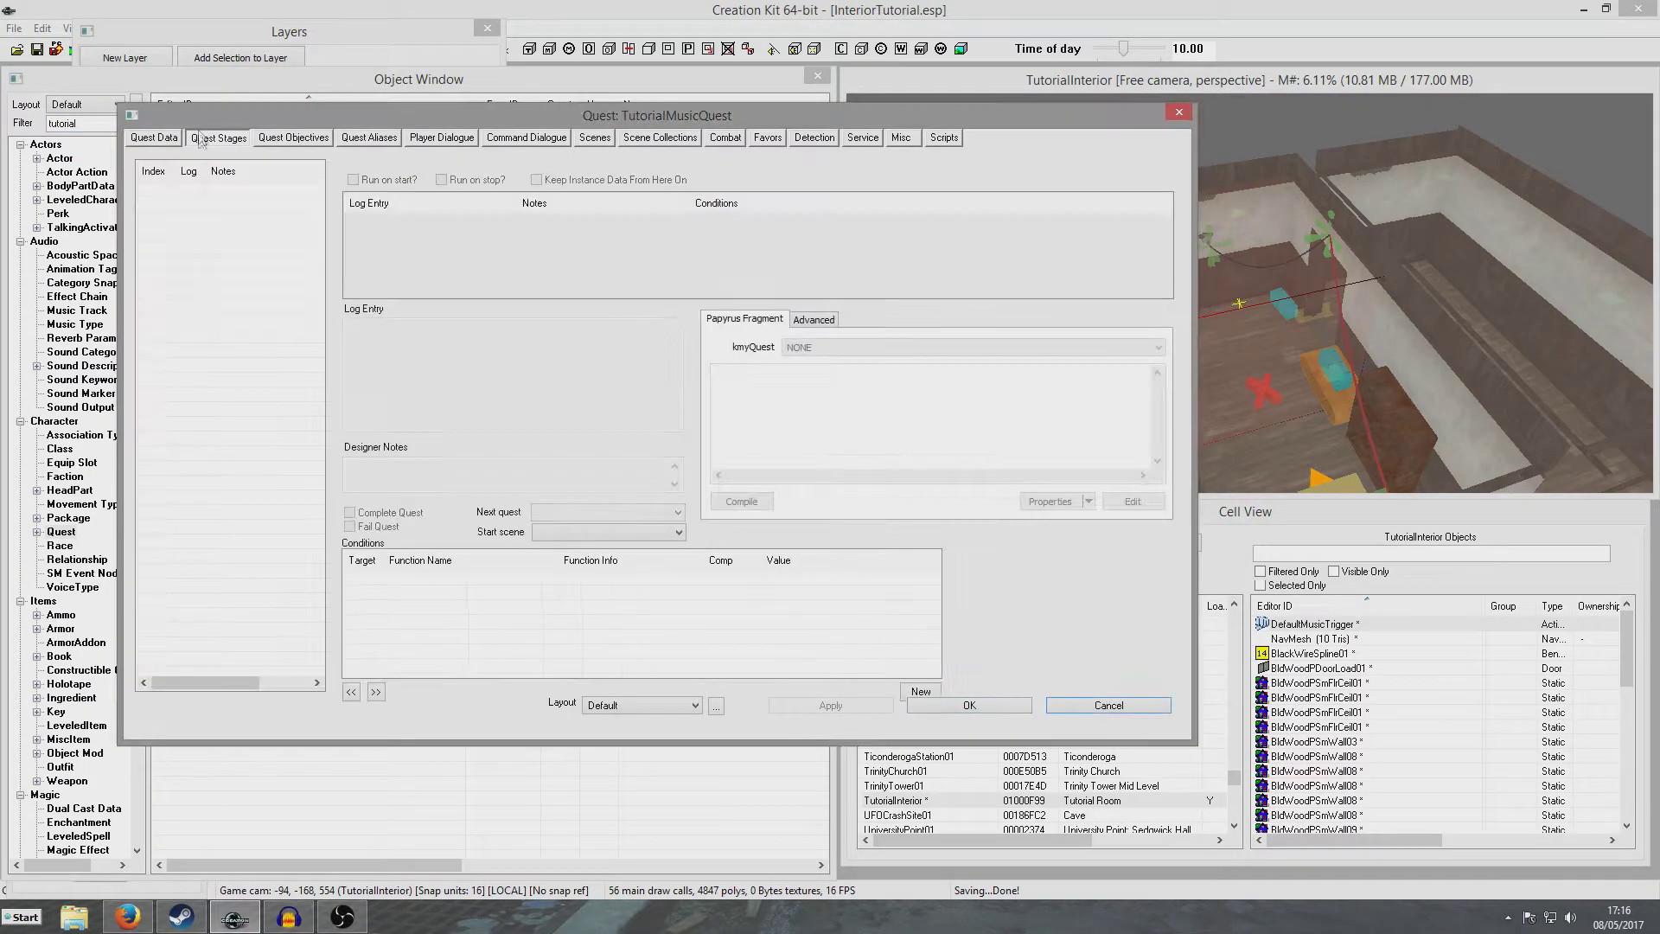
- Add quest stage 10 and give it one empty log entry
{"action": "right_click", "coordinate": [227, 218]}
{"action": "left_click", "coordinate": [262, 223]}
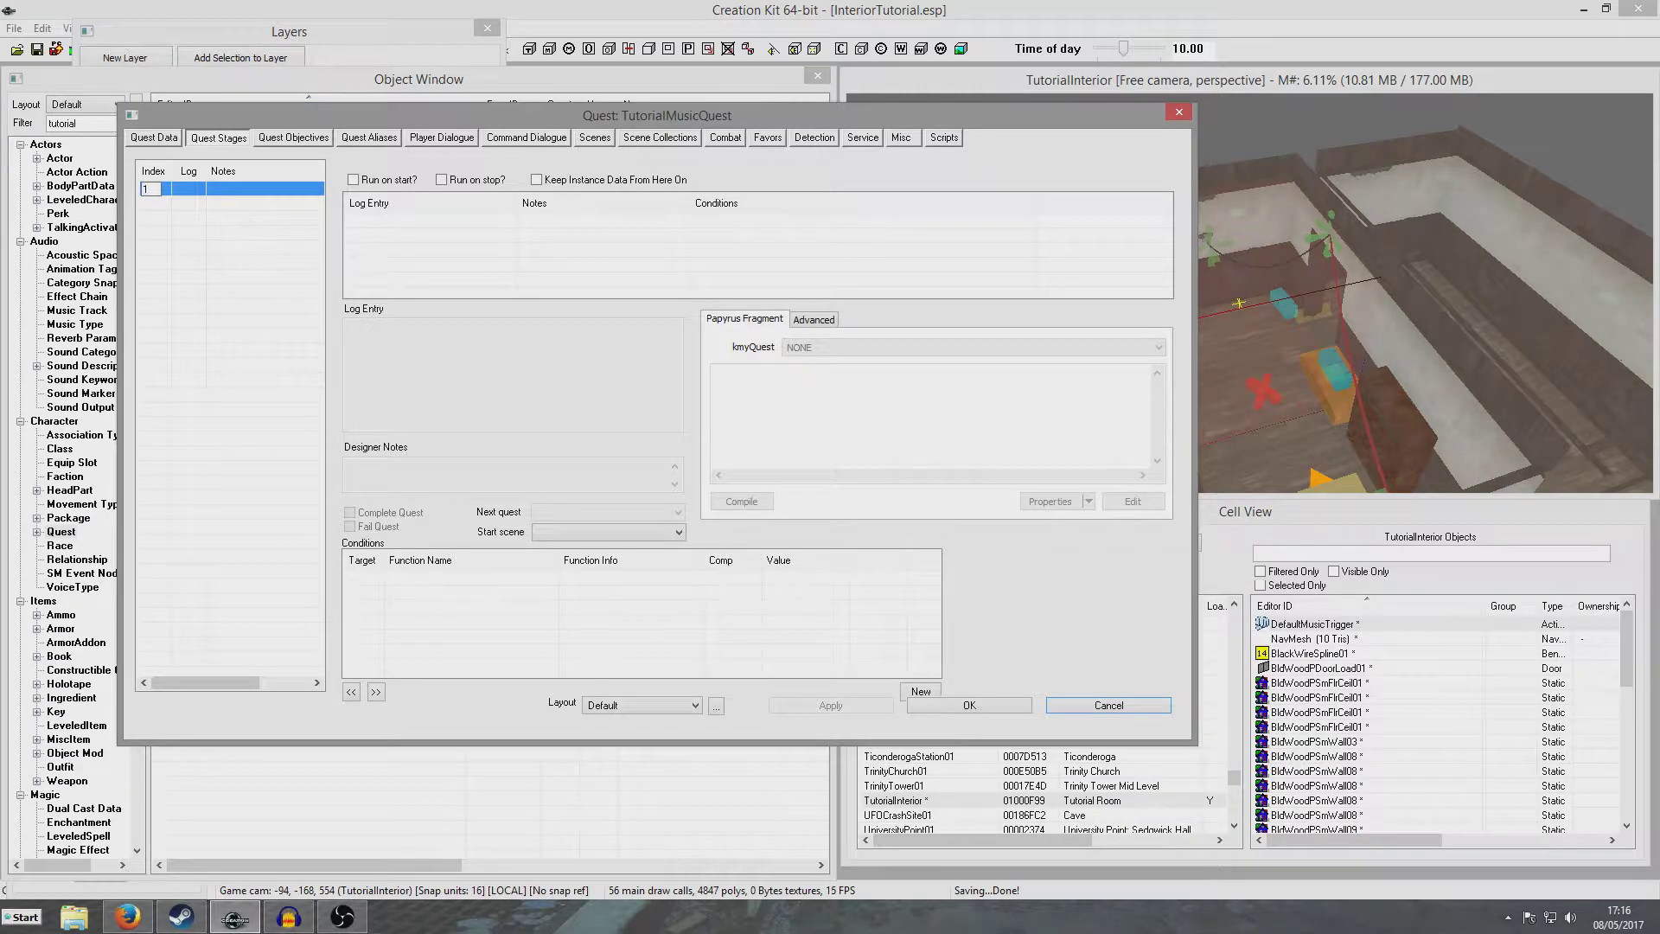
{"action": "right_click", "coordinate": [378, 225]}
{"action": "left_click", "coordinate": [417, 236]}
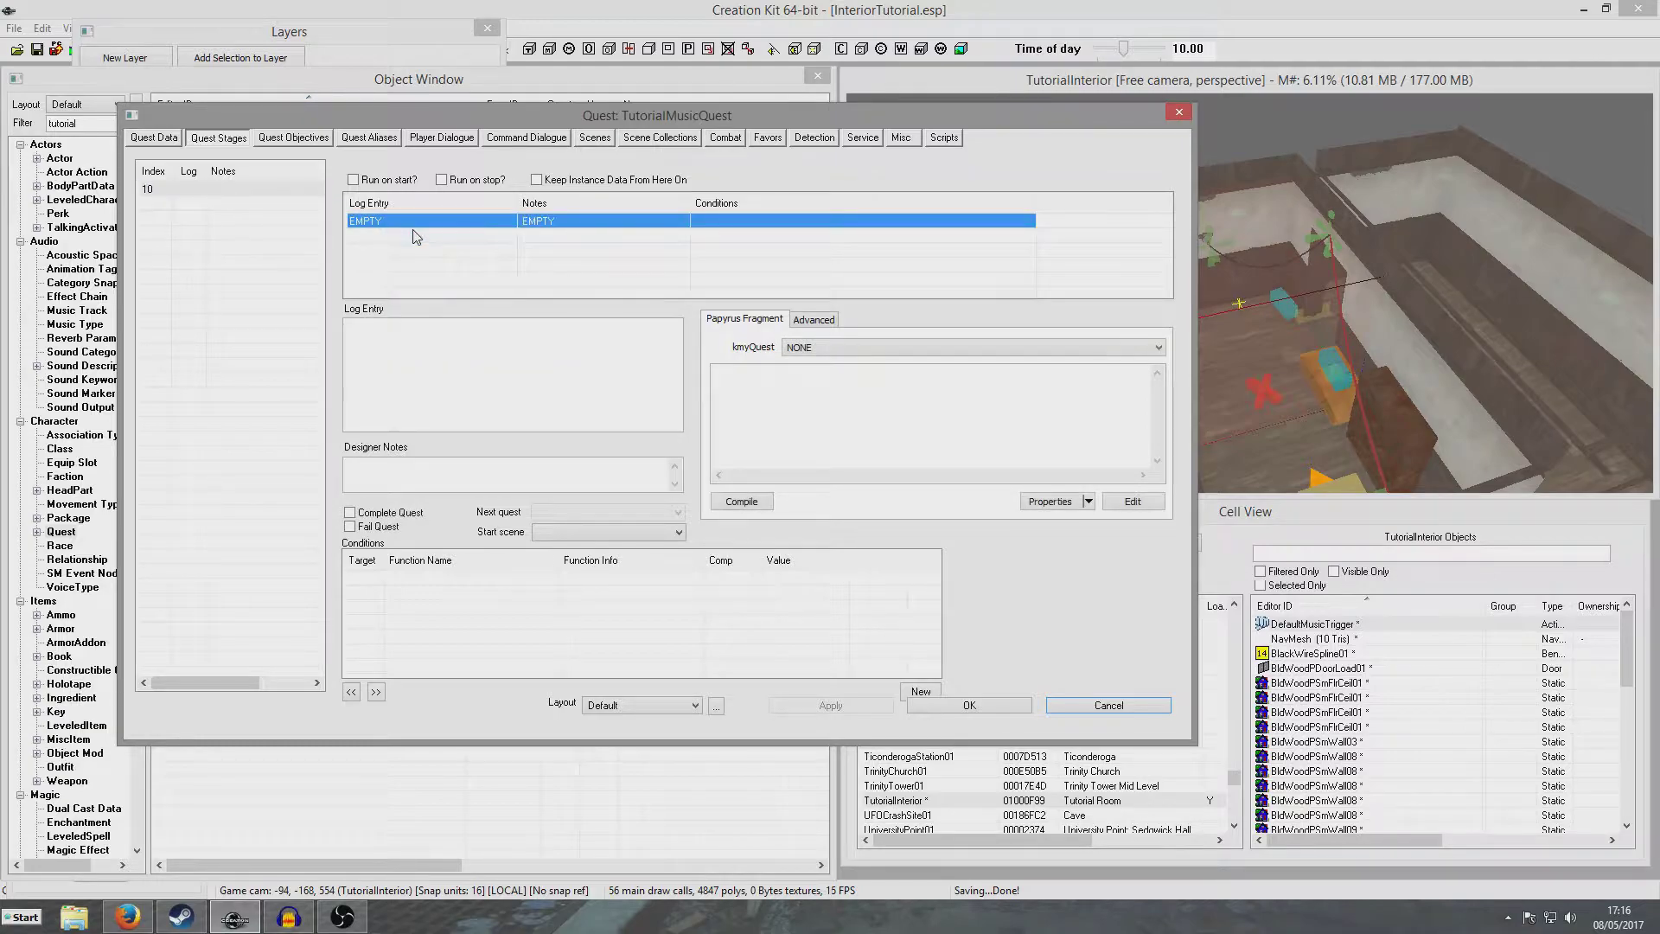
- Open the stage 10 fragment script's properties and add a property of type MusicType
{"action": "left_click", "coordinate": [1052, 504]}
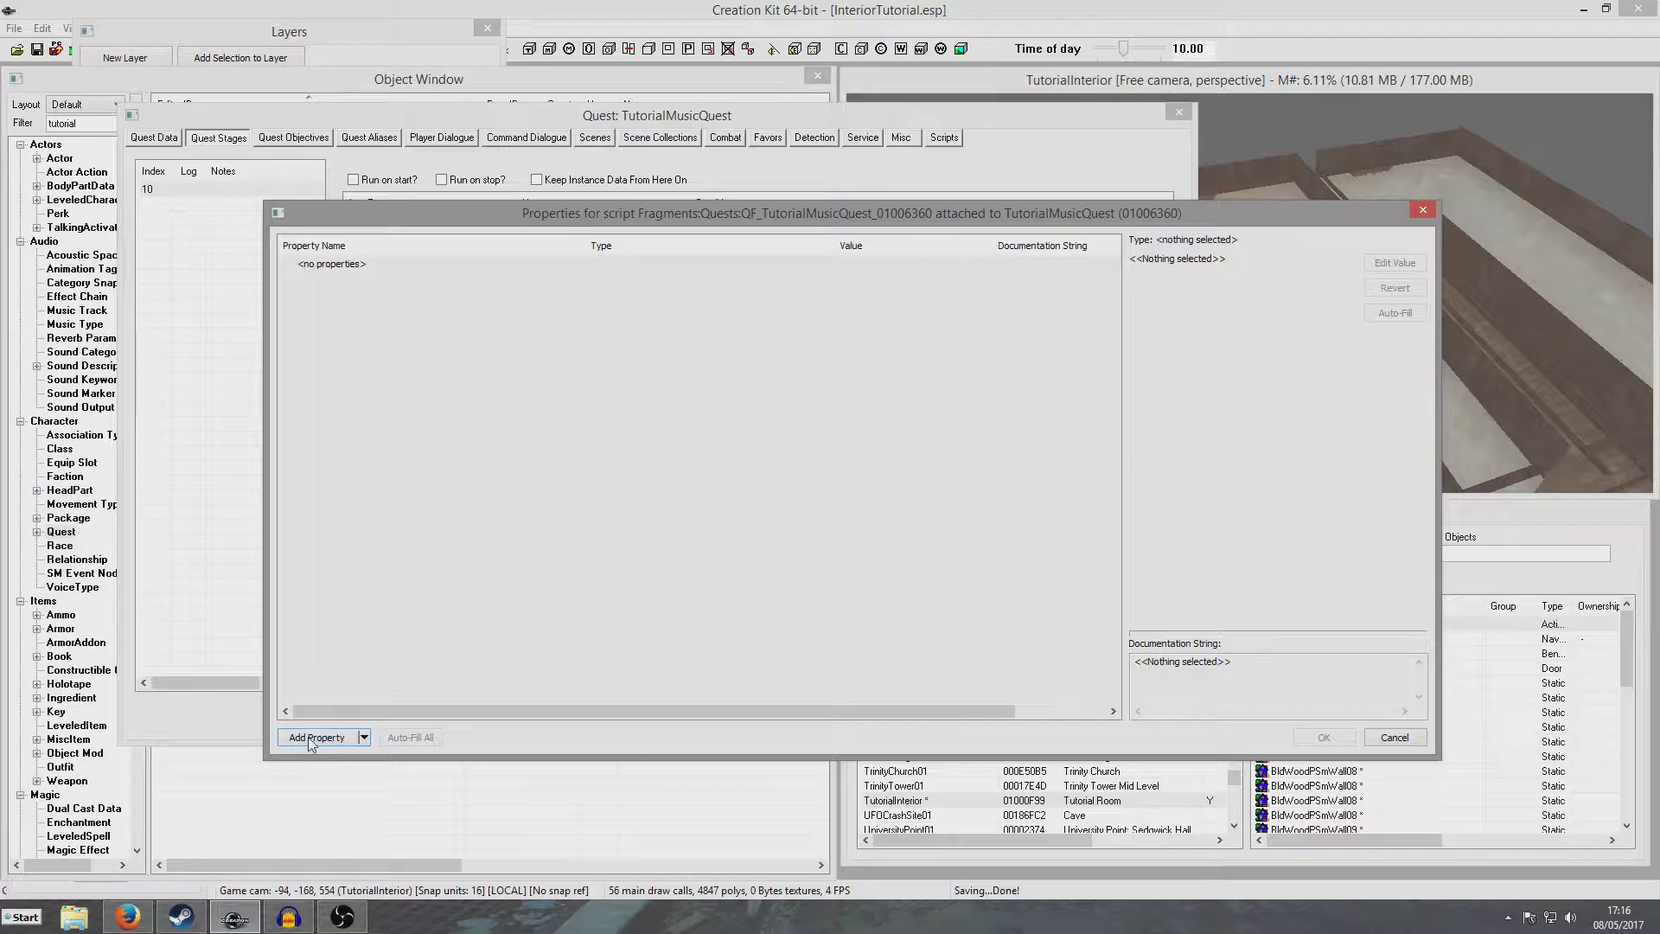
{"action": "left_click", "coordinate": [313, 737]}
{"action": "left_click", "coordinate": [464, 272]}
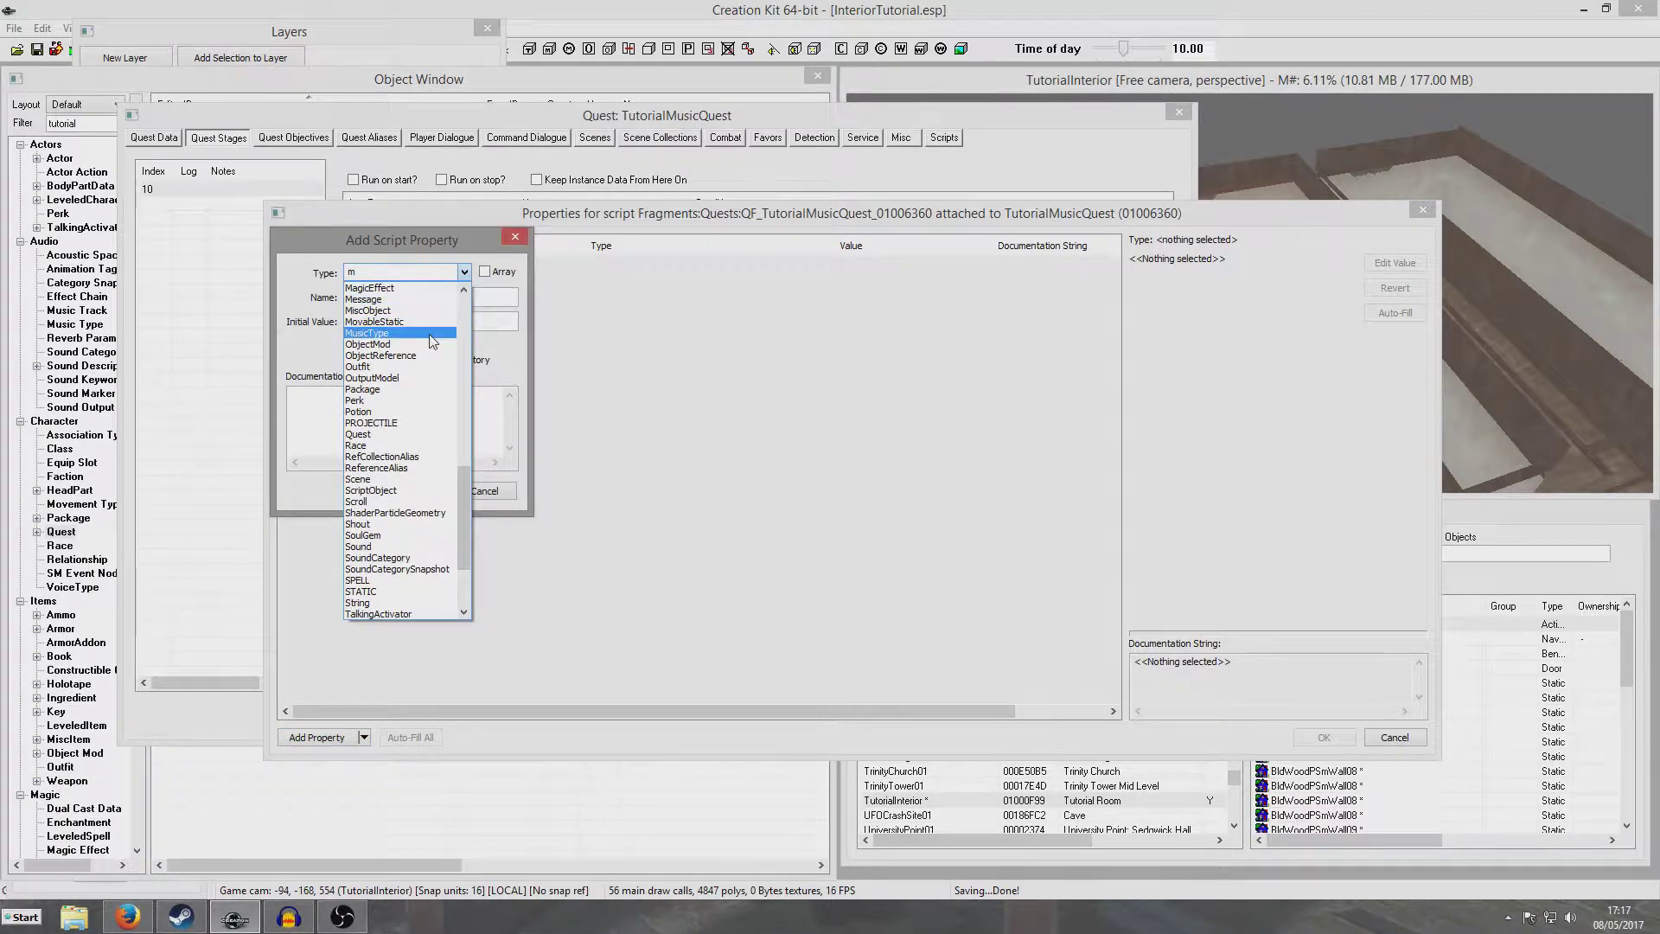
{"action": "left_click", "coordinate": [431, 335]}
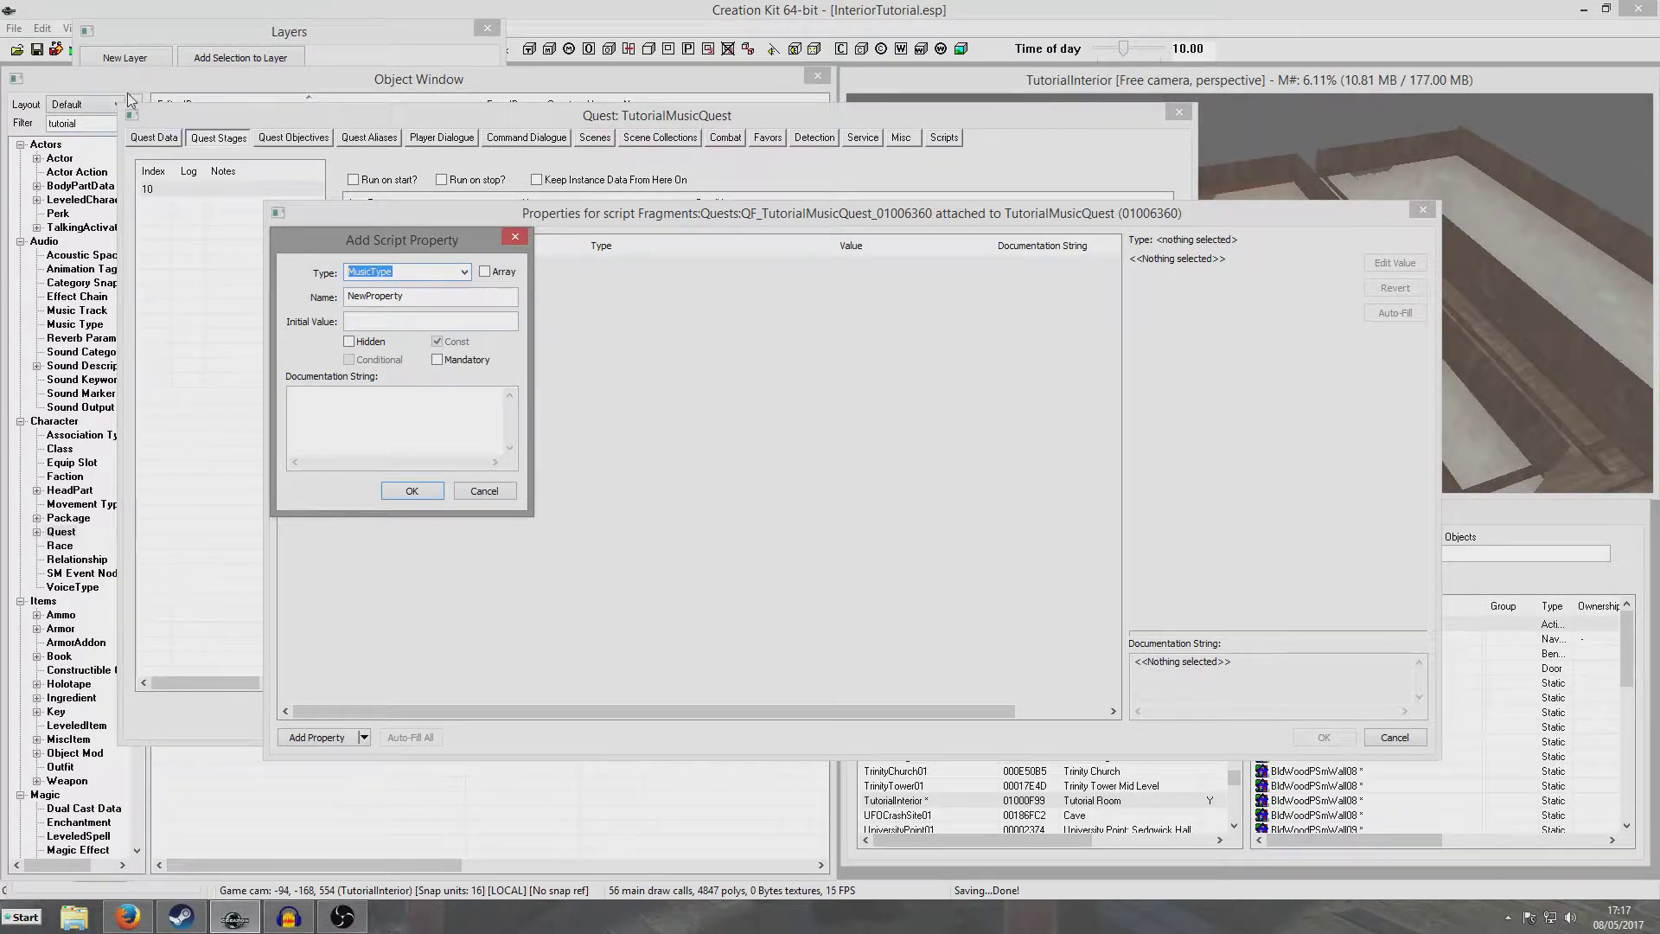
- Show the Music Type records in the Object Window, filtered by 'm', and select MUSDread
{"action": "left_click", "coordinate": [128, 96]}
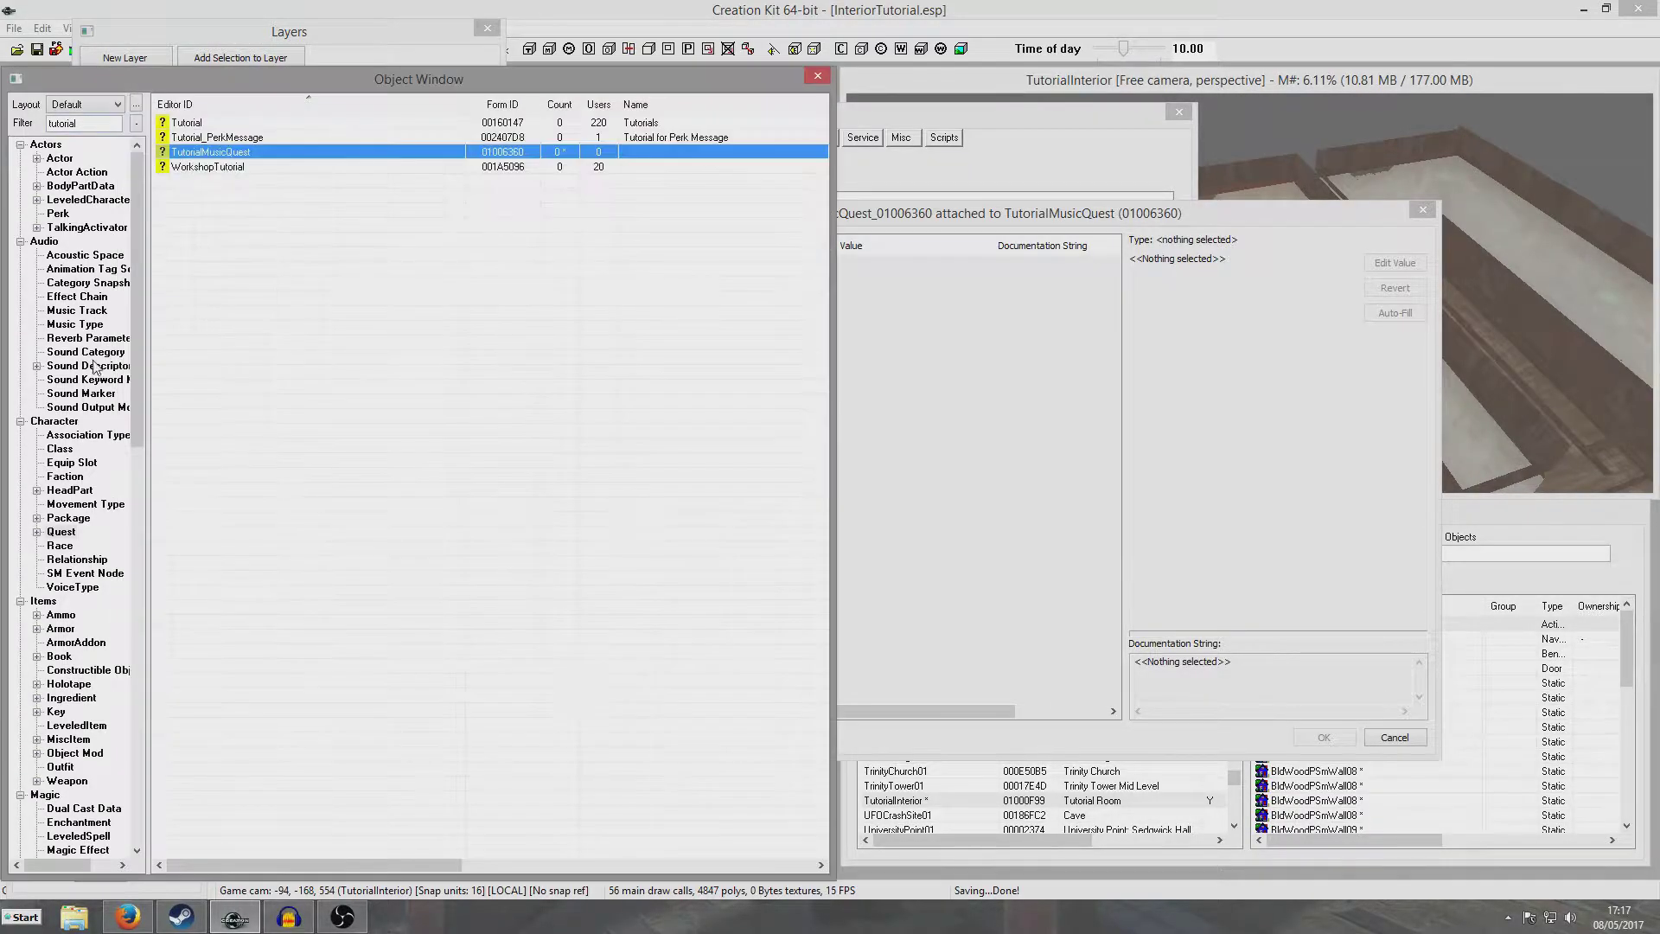
{"action": "left_click", "coordinate": [71, 698]}
{"action": "scroll", "coordinate": [95, 661], "scroll_direction": "down", "scroll_amount": 7}
{"action": "scroll", "coordinate": [100, 692], "scroll_direction": "up", "scroll_amount": 6}
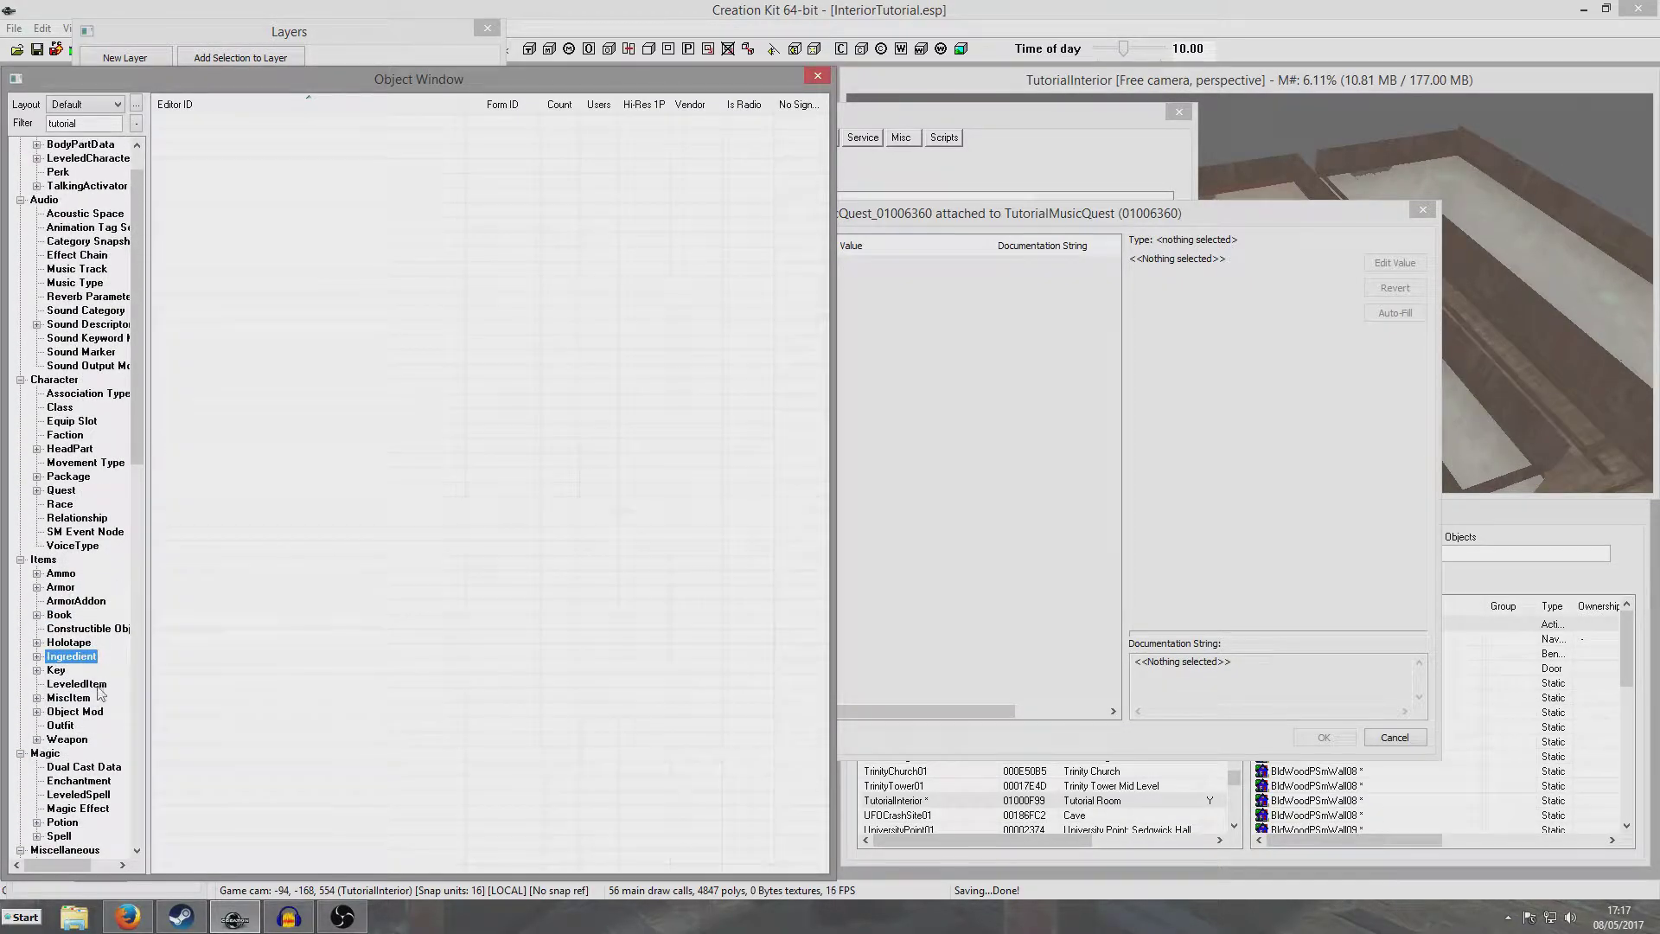
{"action": "left_click", "coordinate": [83, 285]}
{"action": "double_click", "coordinate": [85, 126]}
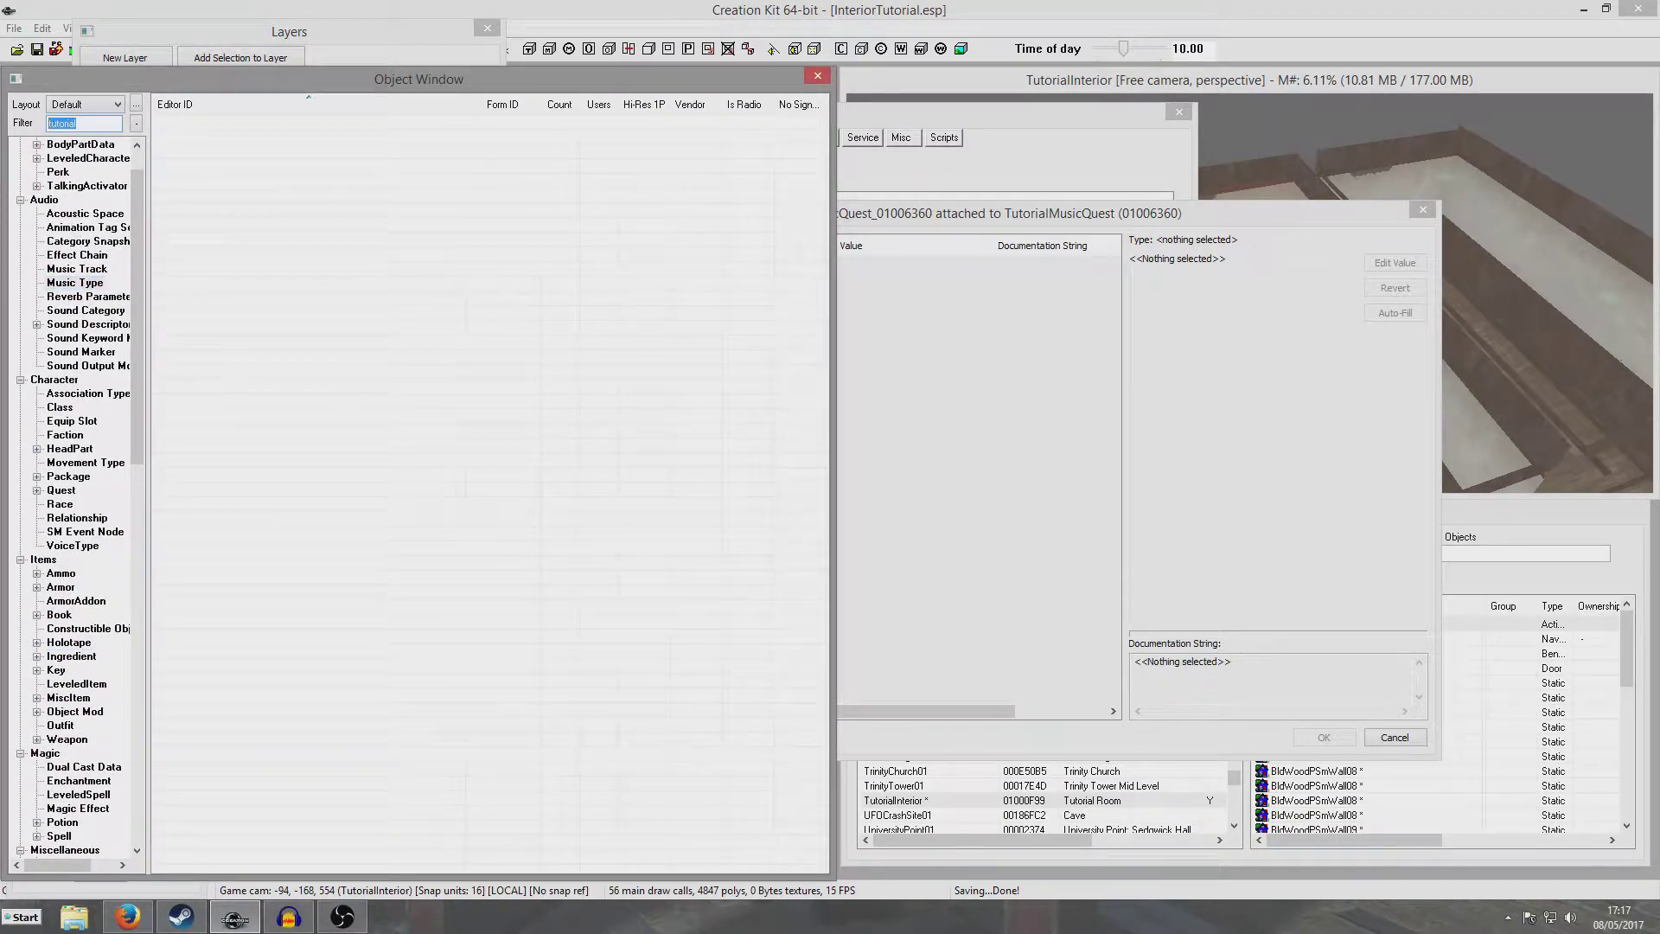
{"action": "type", "text": "mus"}
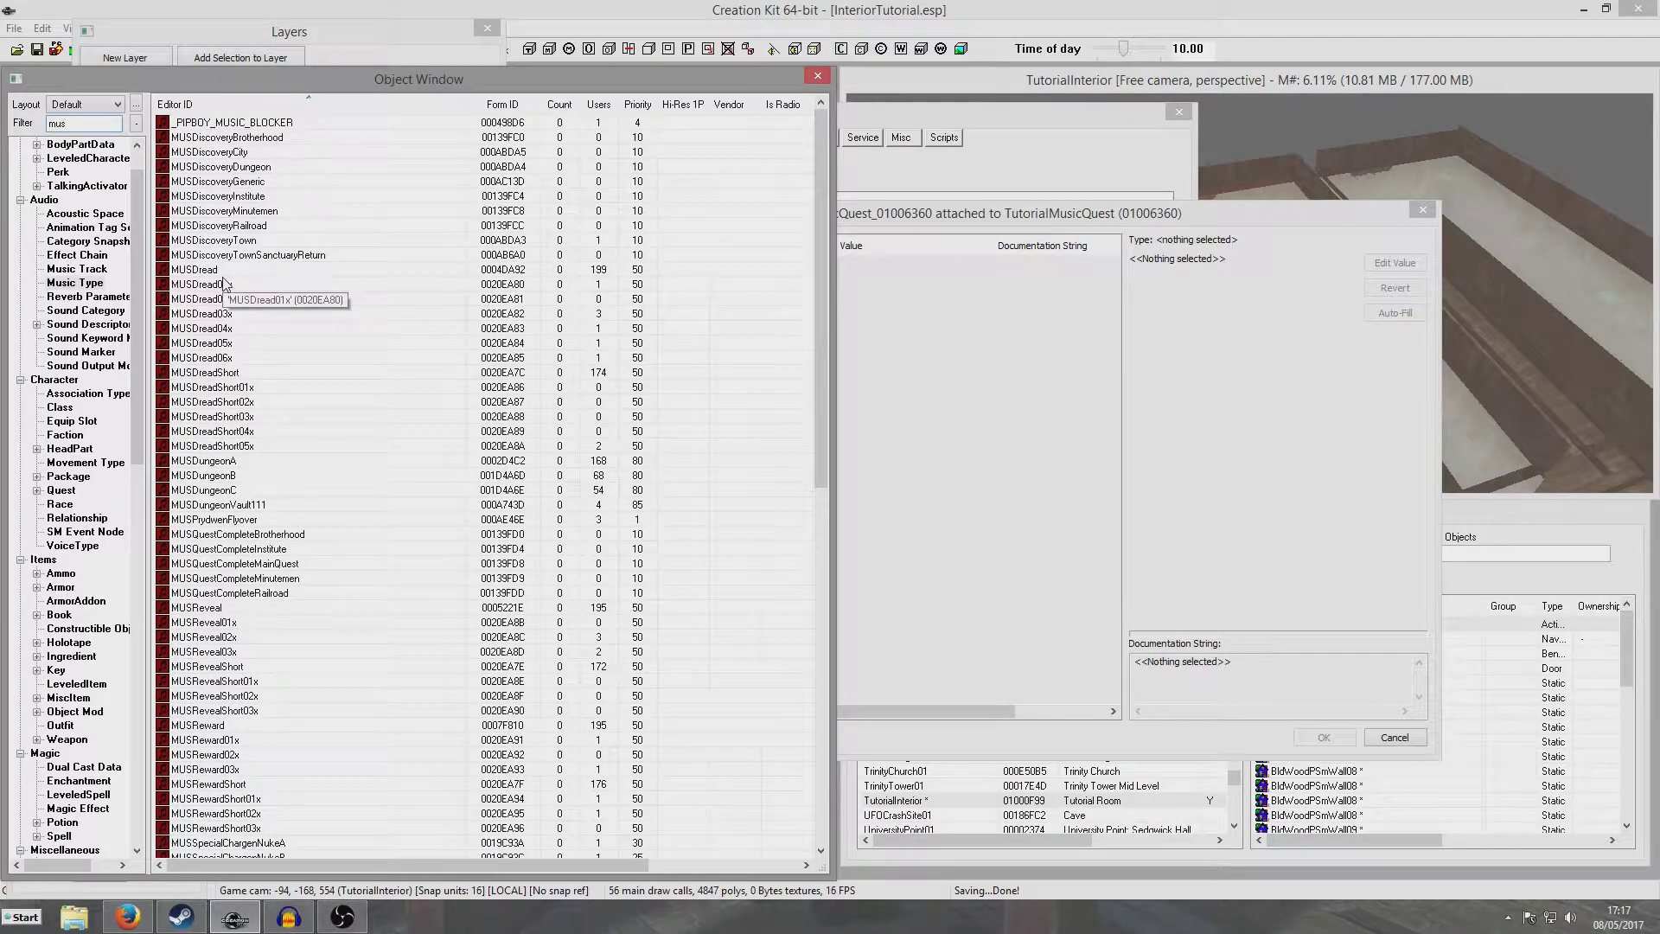
{"action": "left_click", "coordinate": [268, 271]}
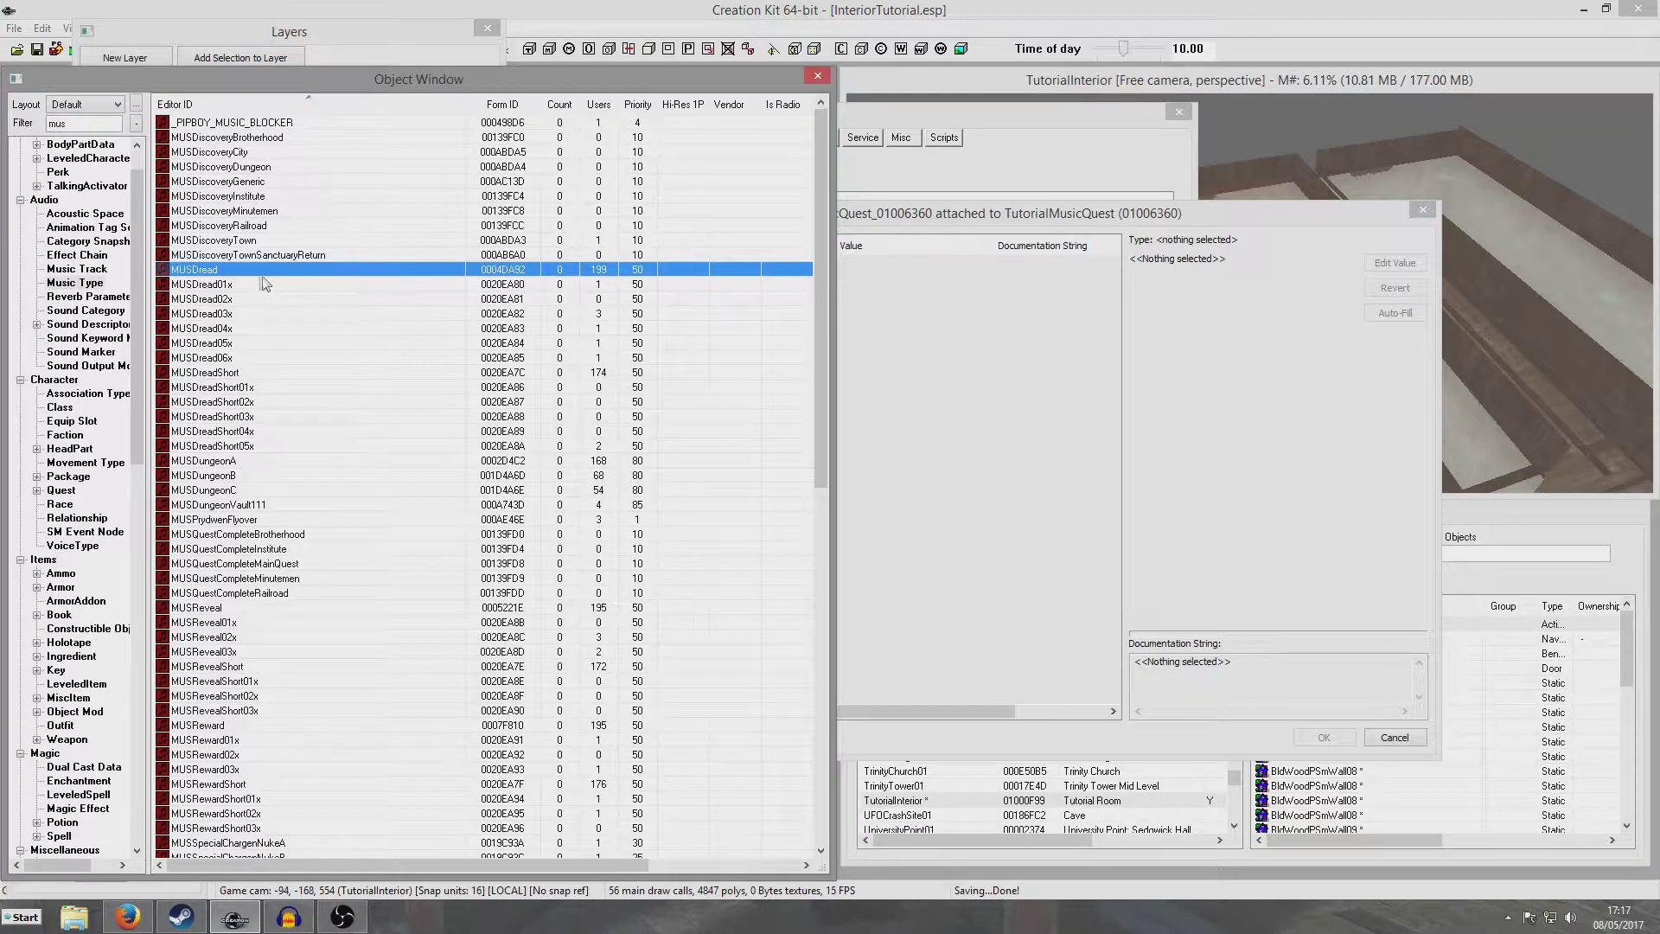
- Check MUSDread01x and MUSDread's six dread tracks, then return to the fragment's properties
{"action": "double_click", "coordinate": [229, 284]}
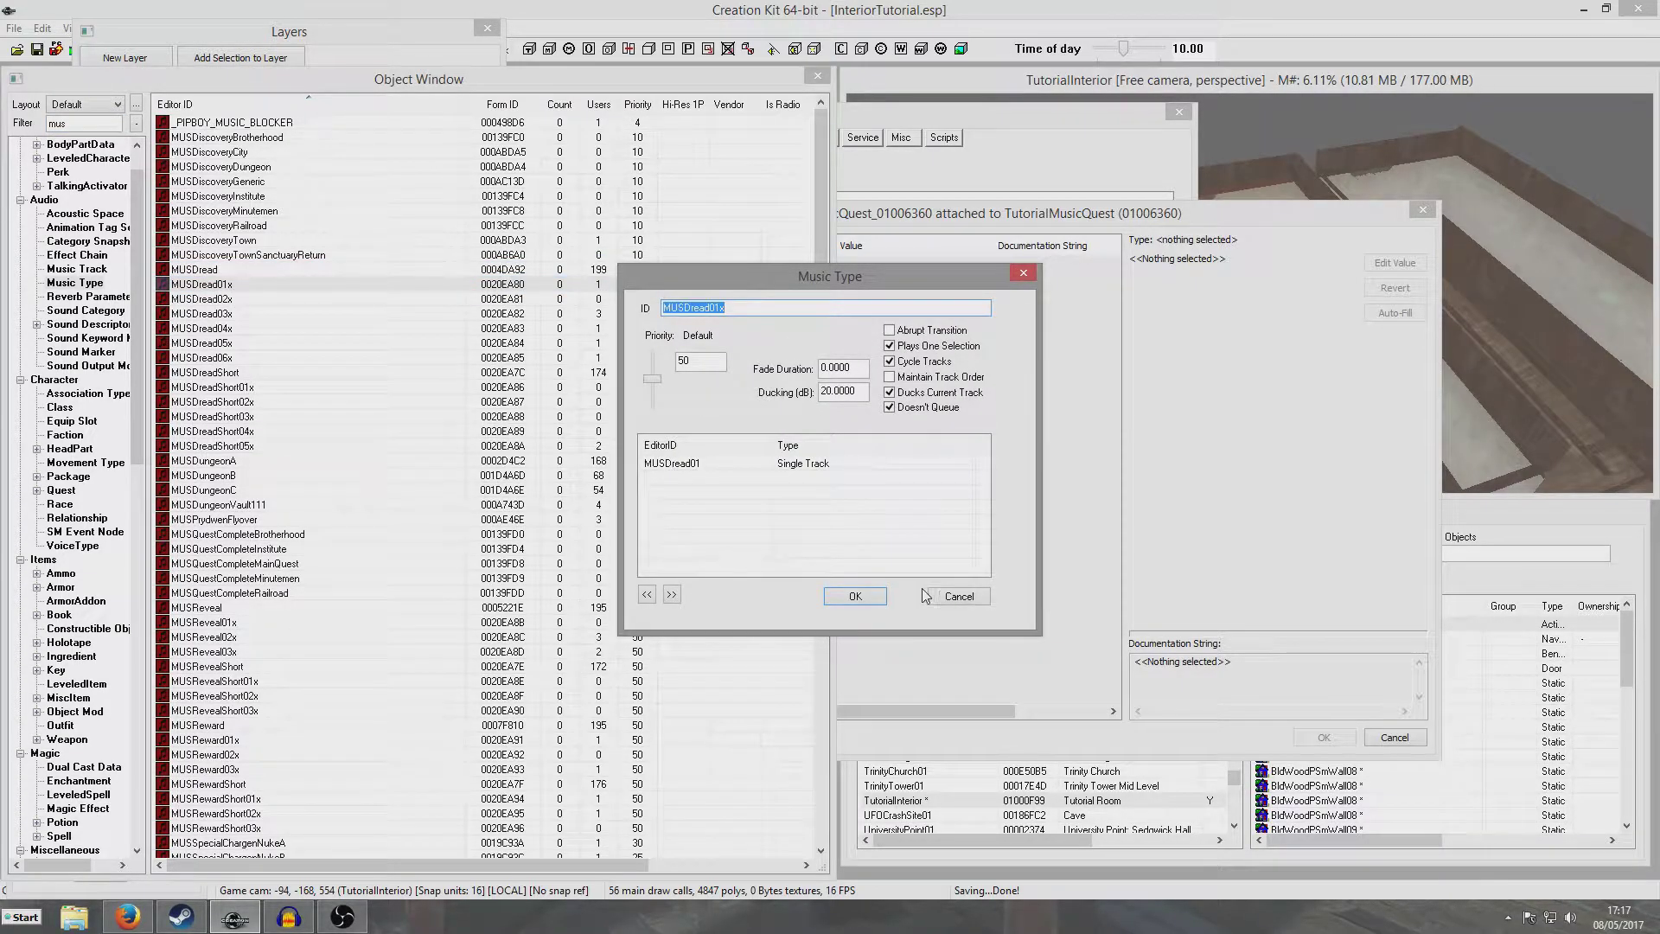
{"action": "left_click", "coordinate": [956, 601]}
{"action": "double_click", "coordinate": [304, 272]}
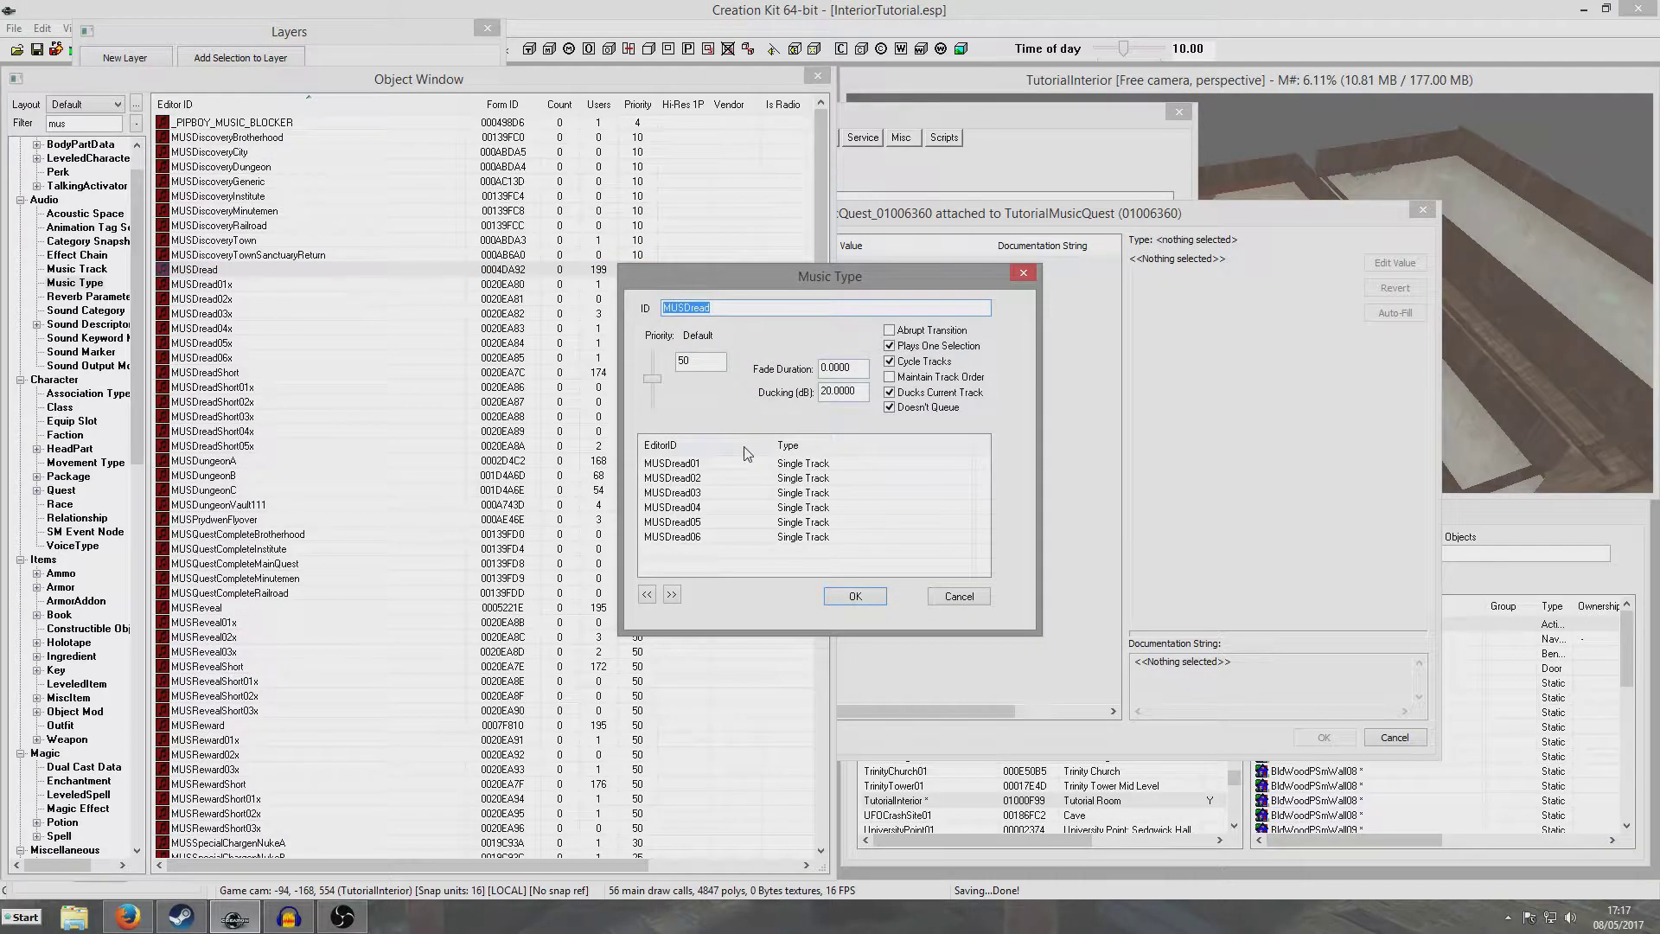
{"action": "left_click", "coordinate": [706, 307]}
{"action": "left_click", "coordinate": [959, 597]}
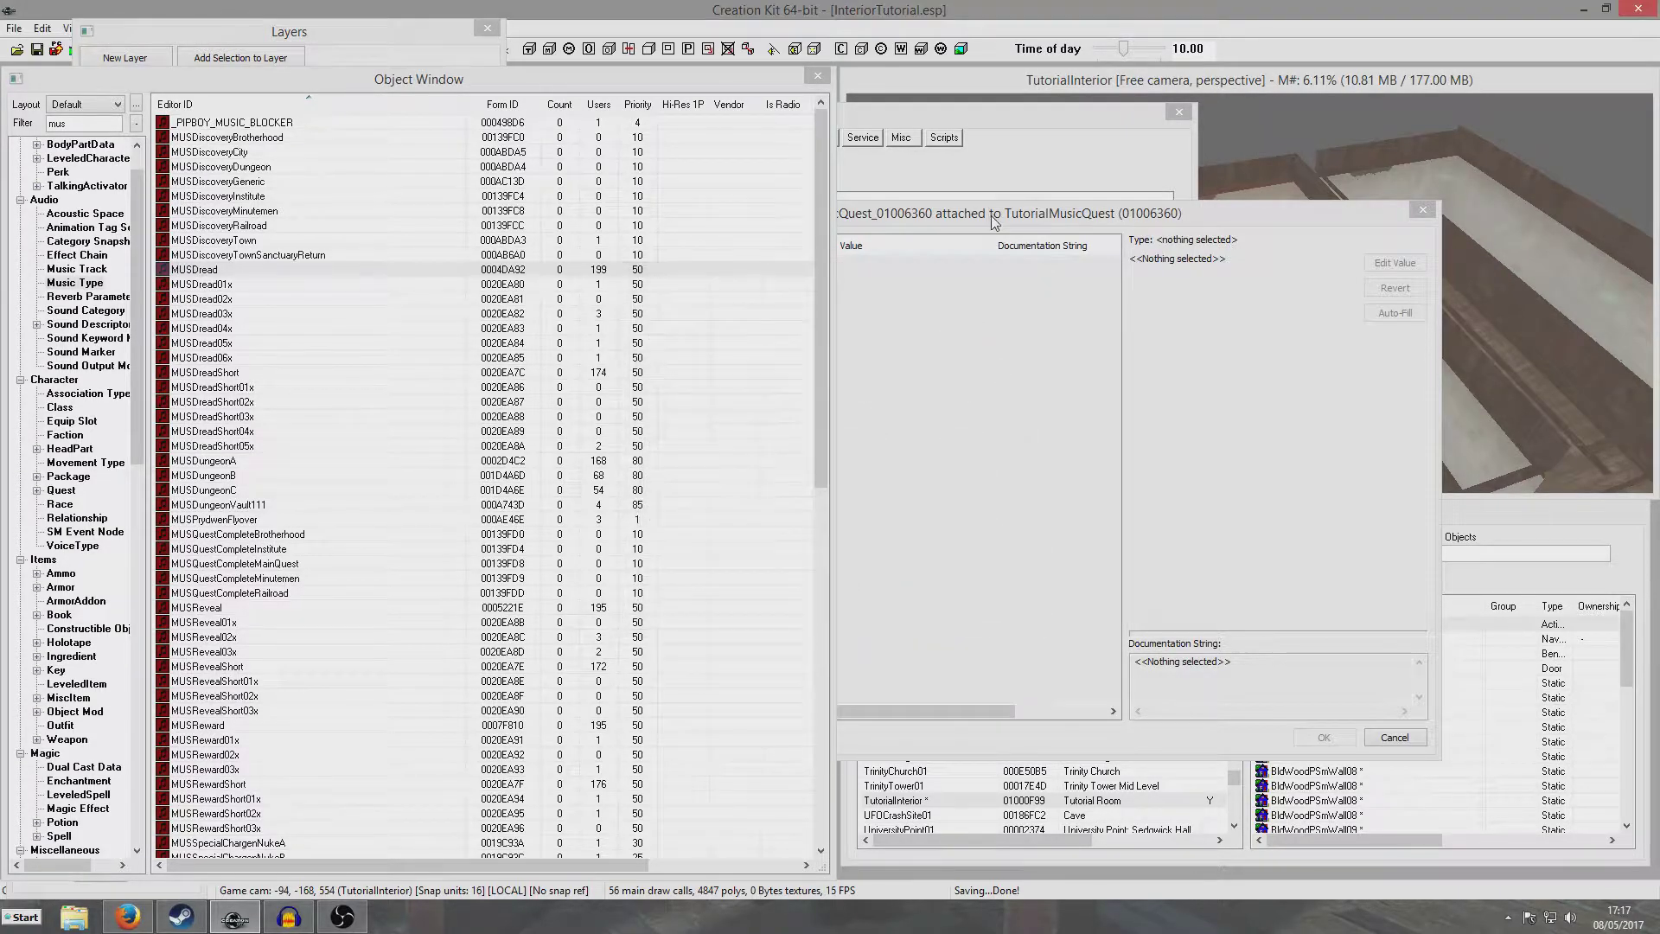
{"action": "left_click", "coordinate": [986, 216]}
- Name the new MusicType property MUSDread and accept the fragment's script properties
{"action": "key", "text": "Tab"}
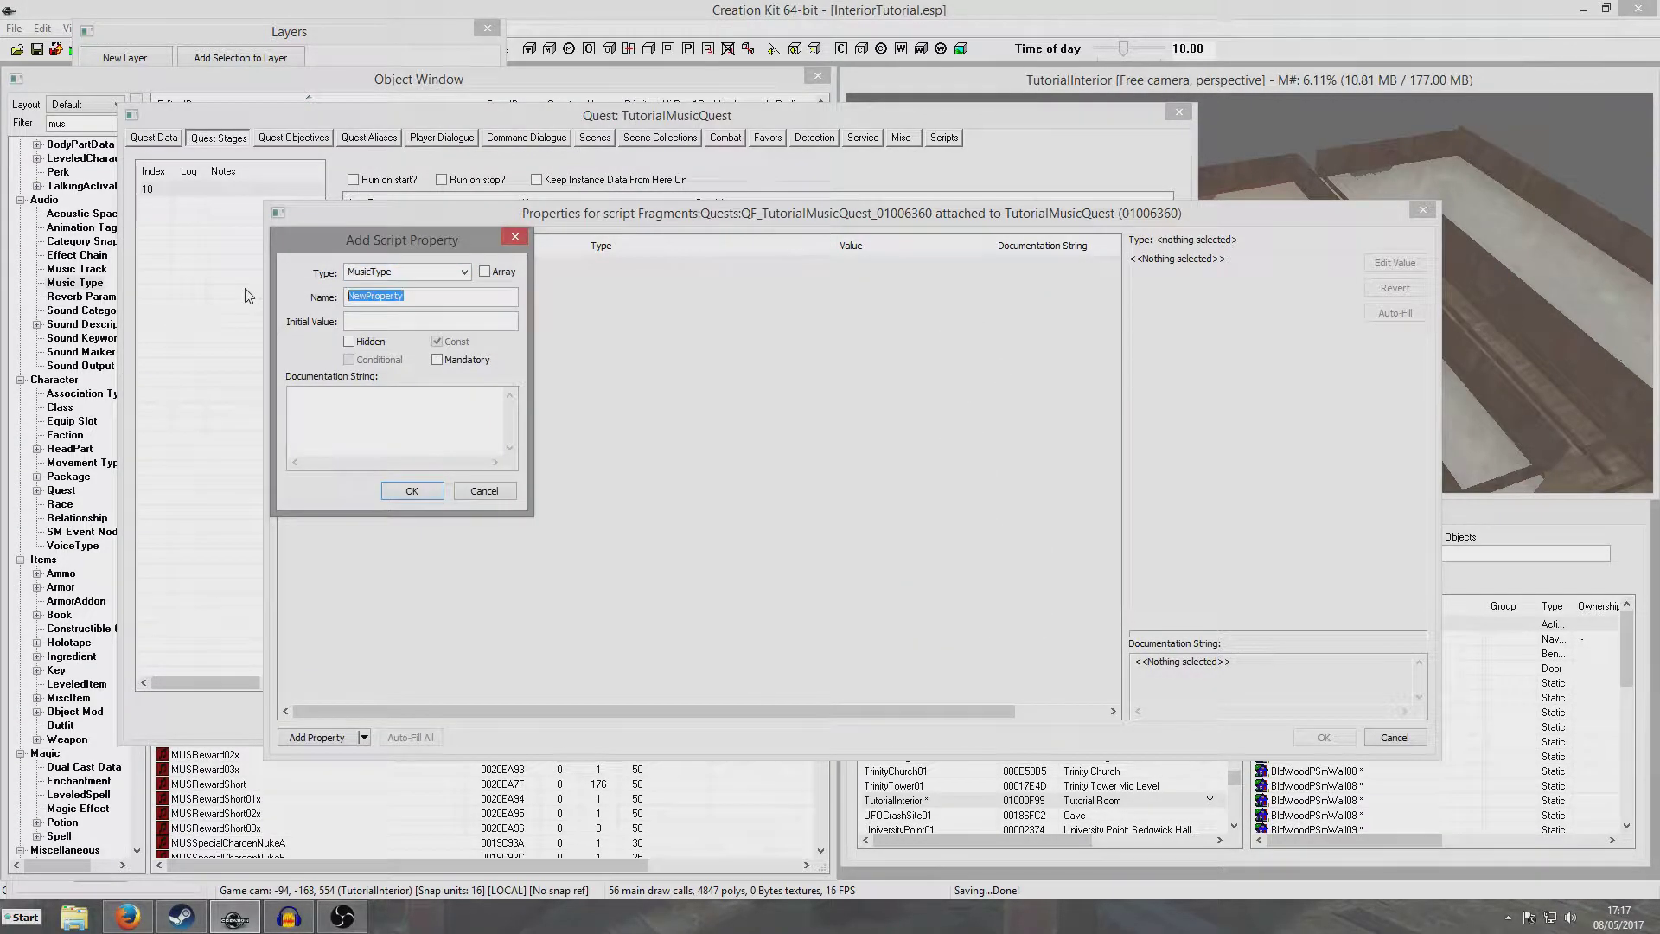
{"action": "type", "text": "MUSDread"}
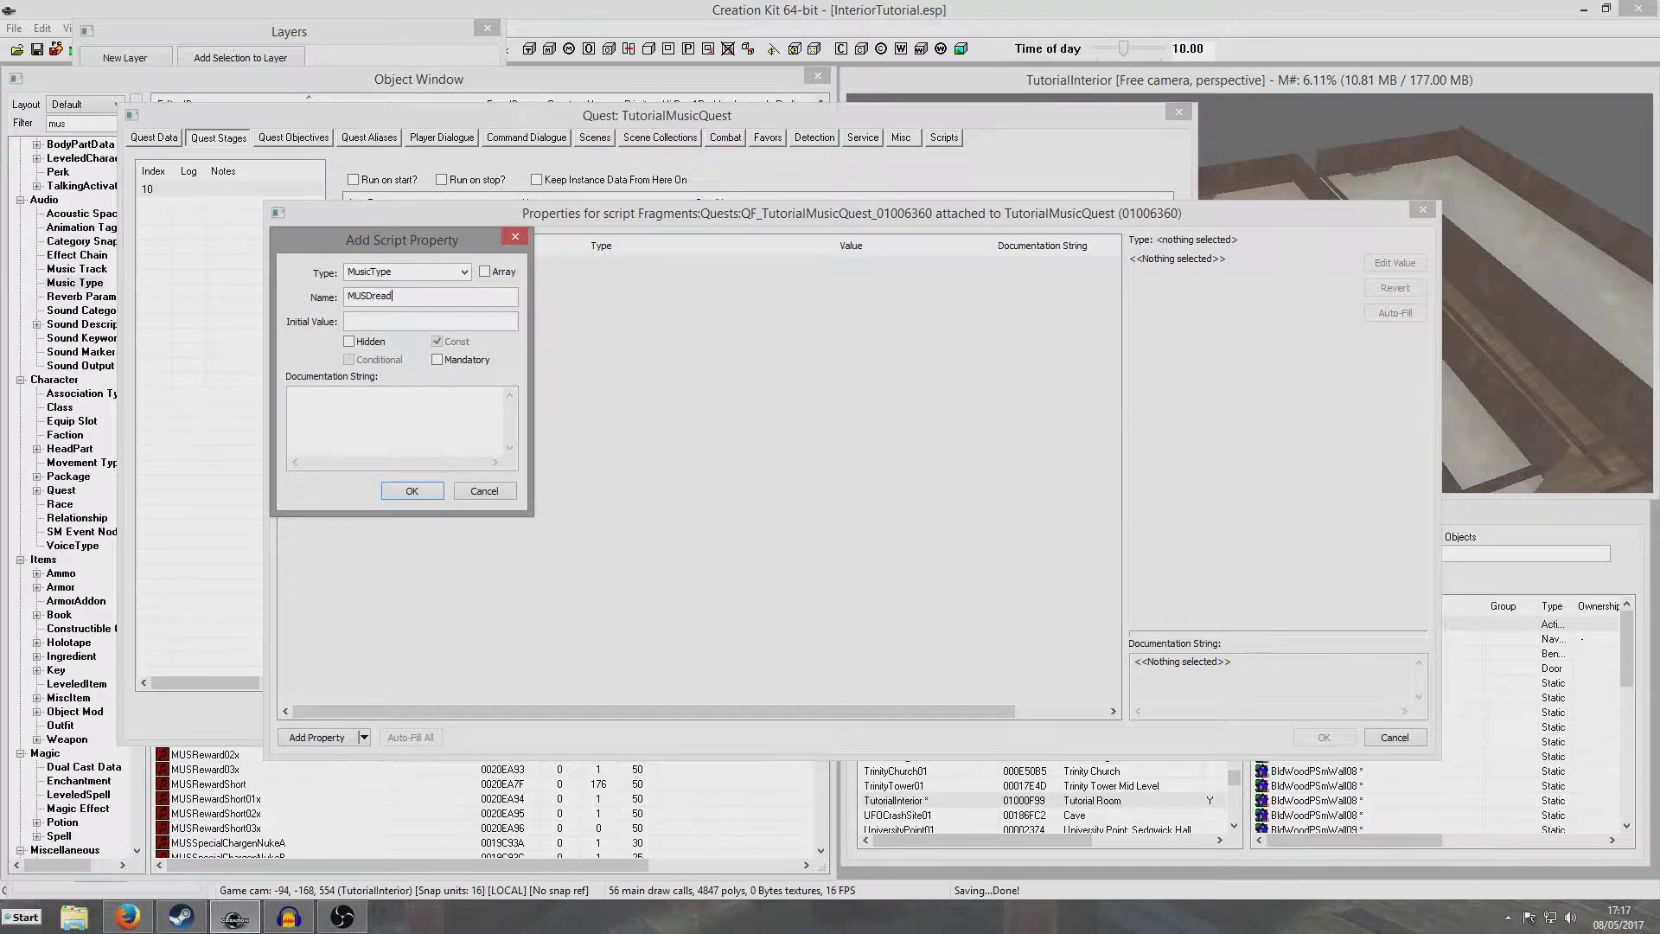
{"action": "key", "text": "Escape"}
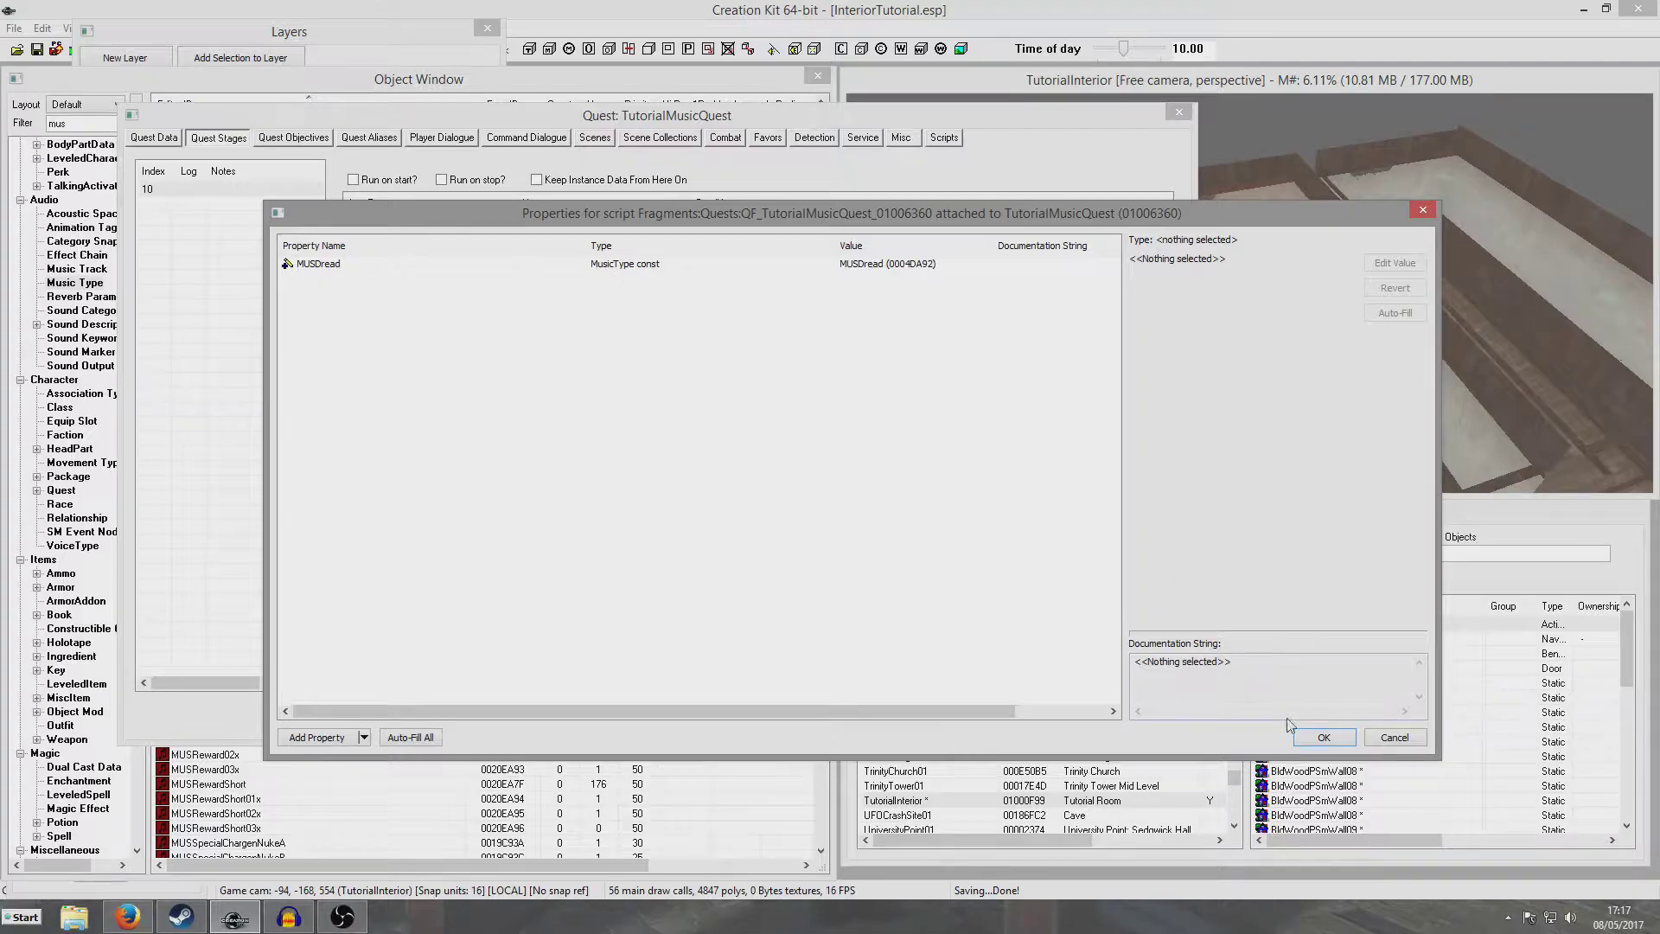
{"action": "left_click", "coordinate": [1311, 741]}
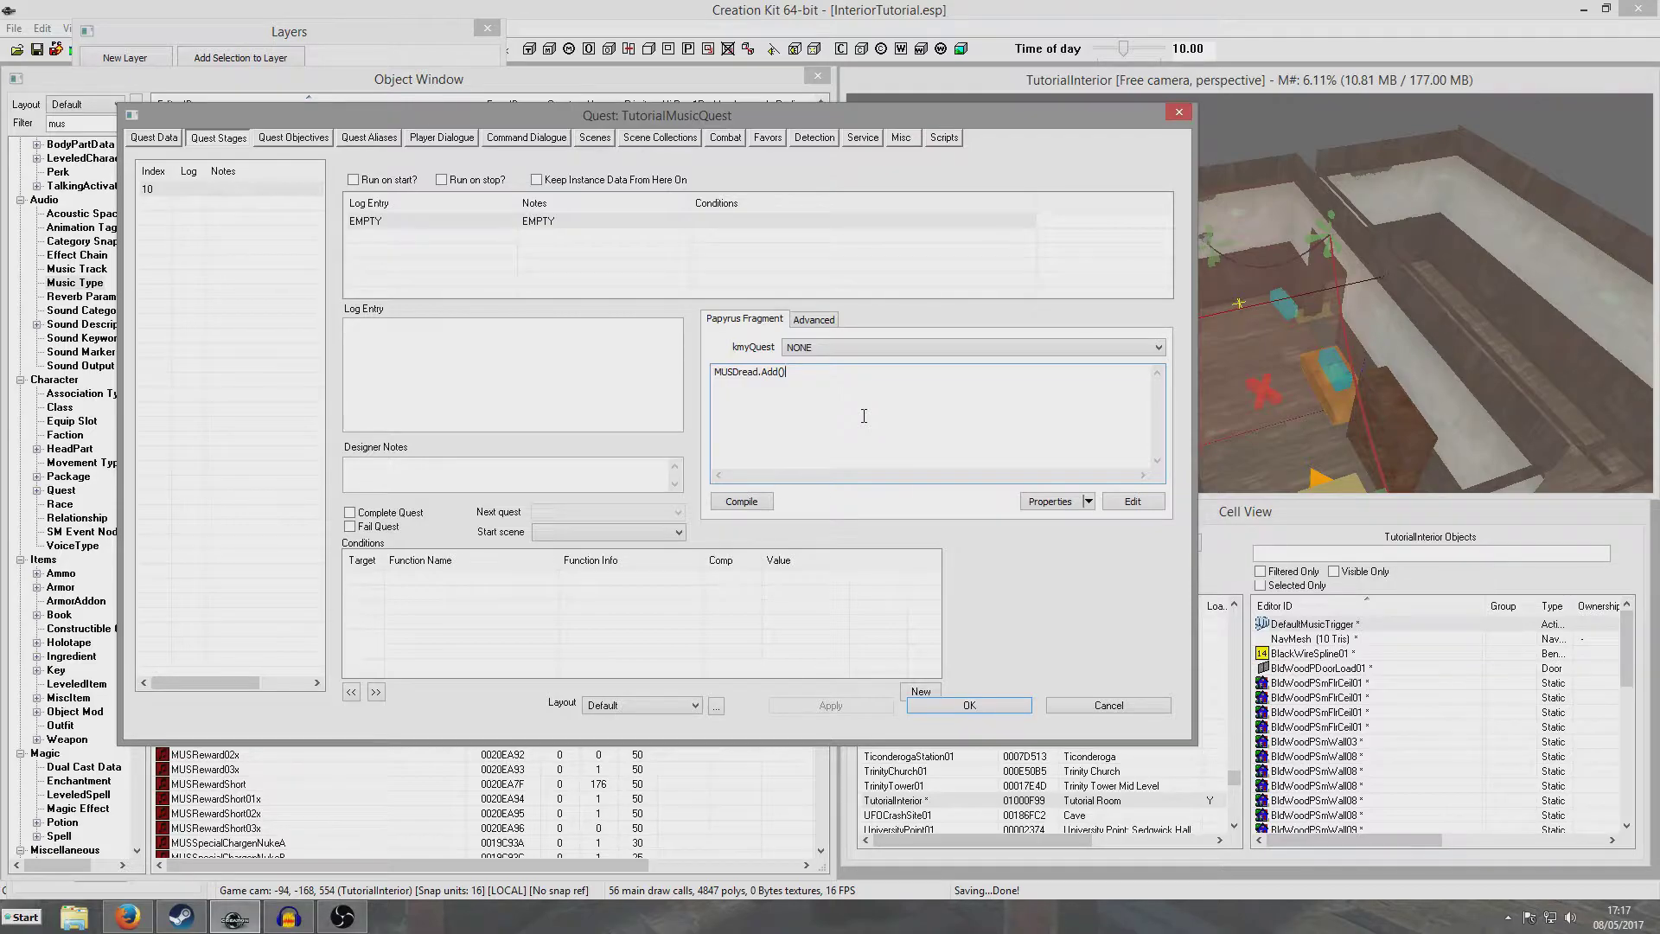
- Compile the MUSDread.Add() fragment, accept the quest stage changes, and save
{"action": "left_click", "coordinate": [762, 504]}
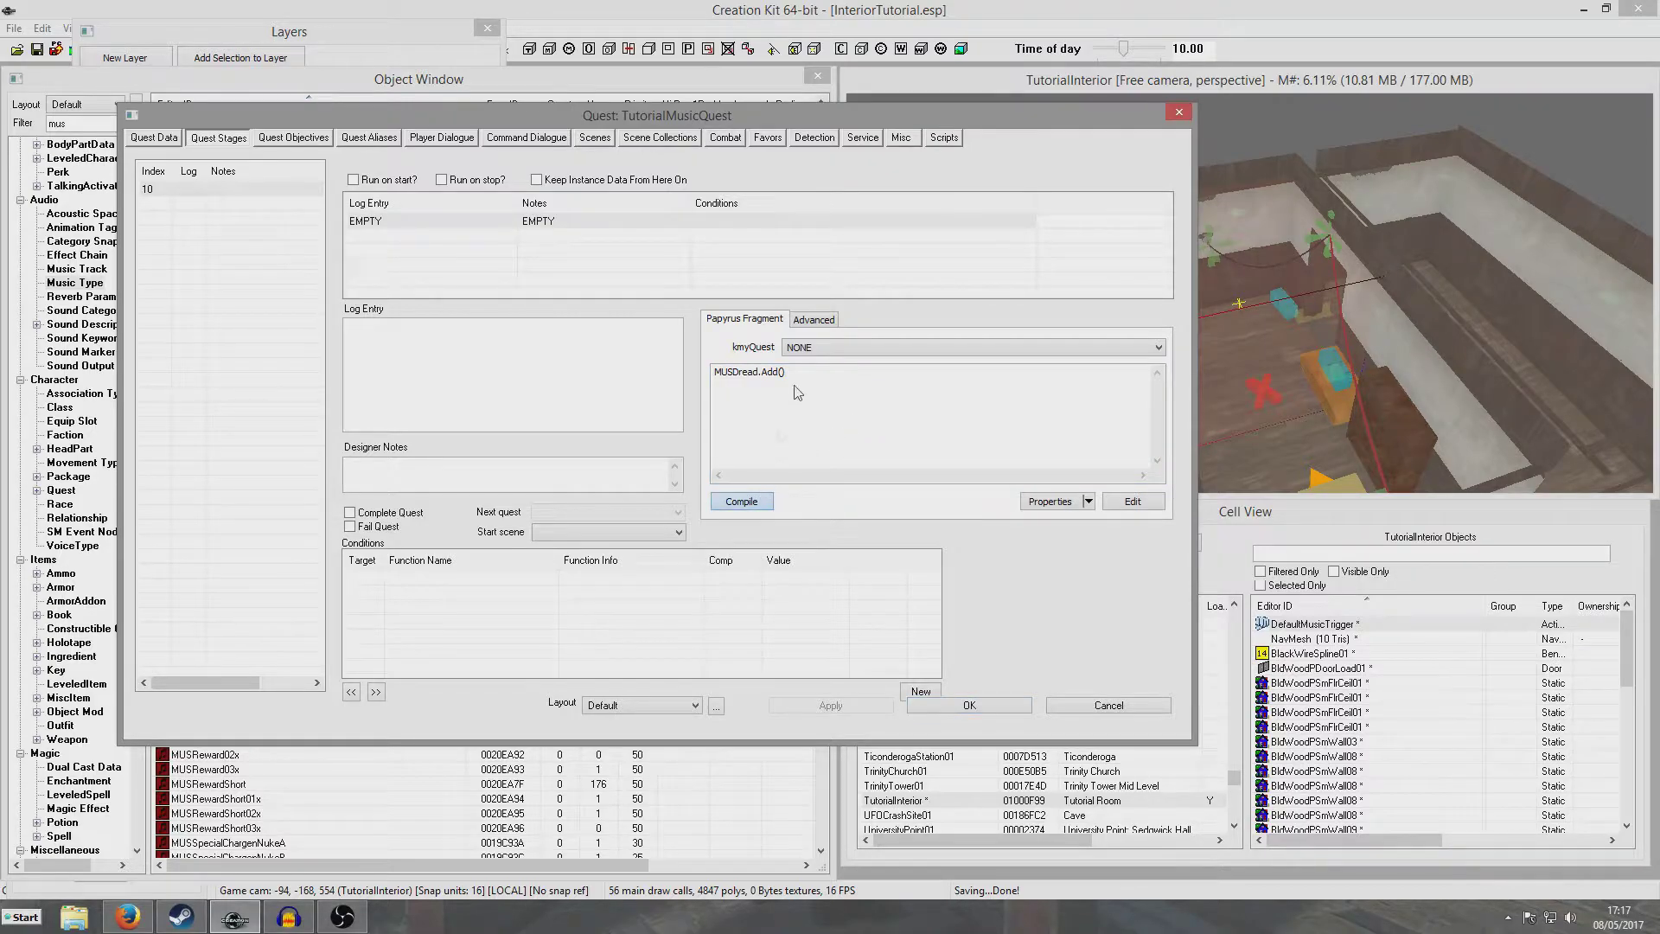
{"action": "left_click", "coordinate": [790, 382]}
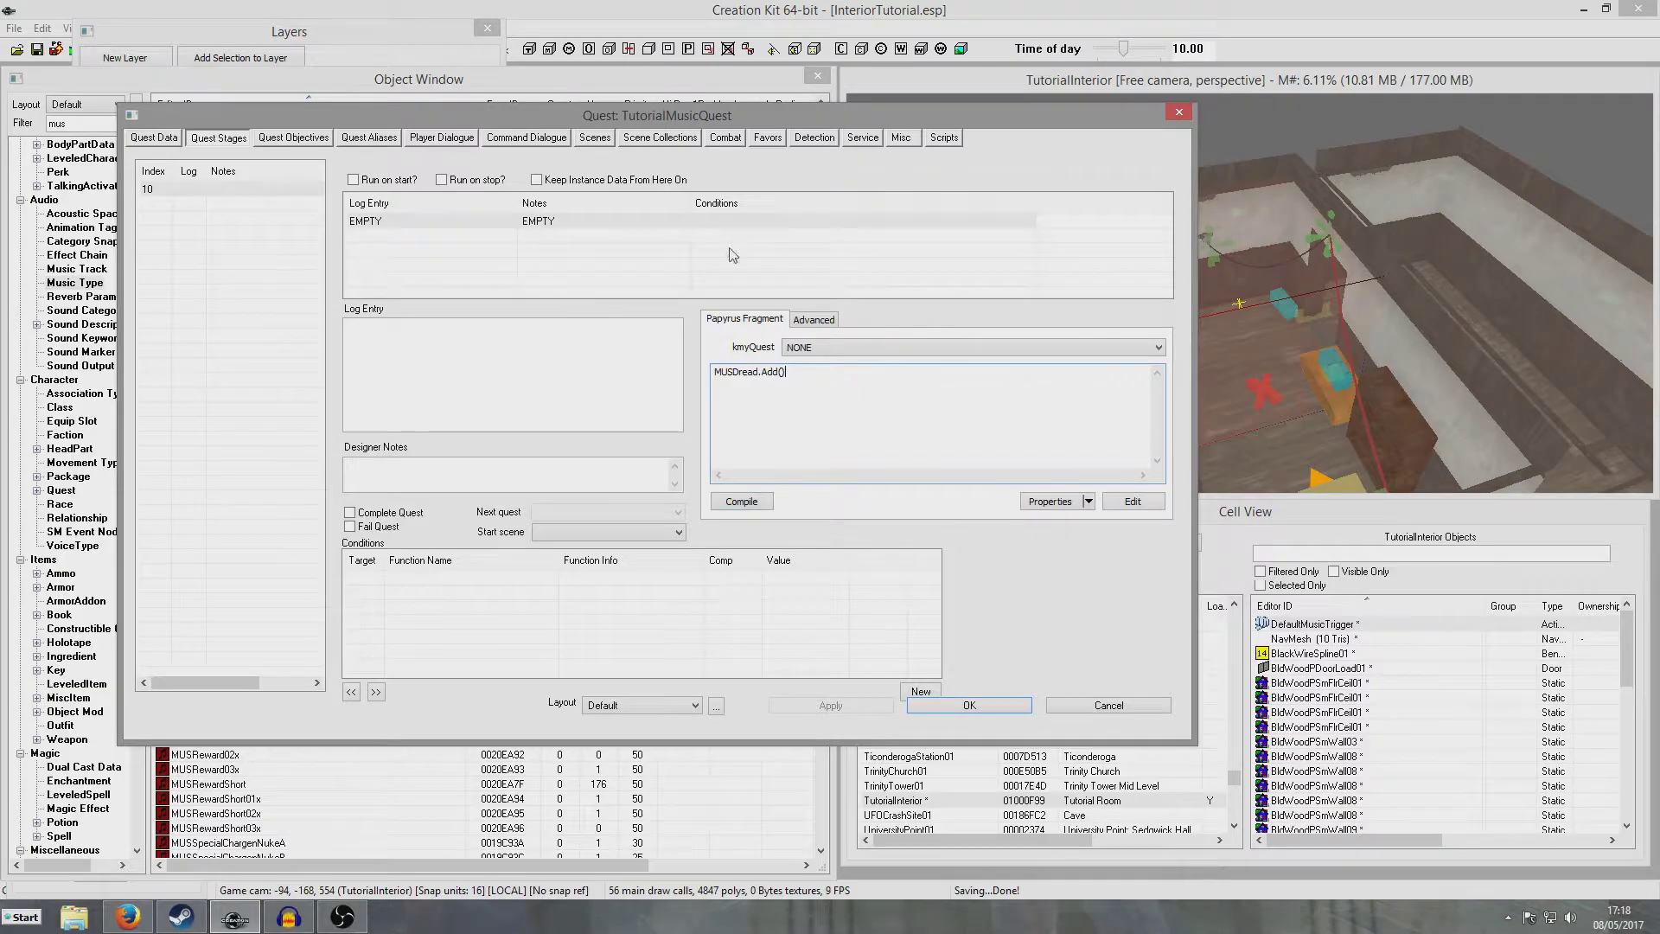
{"action": "left_click", "coordinate": [967, 705]}
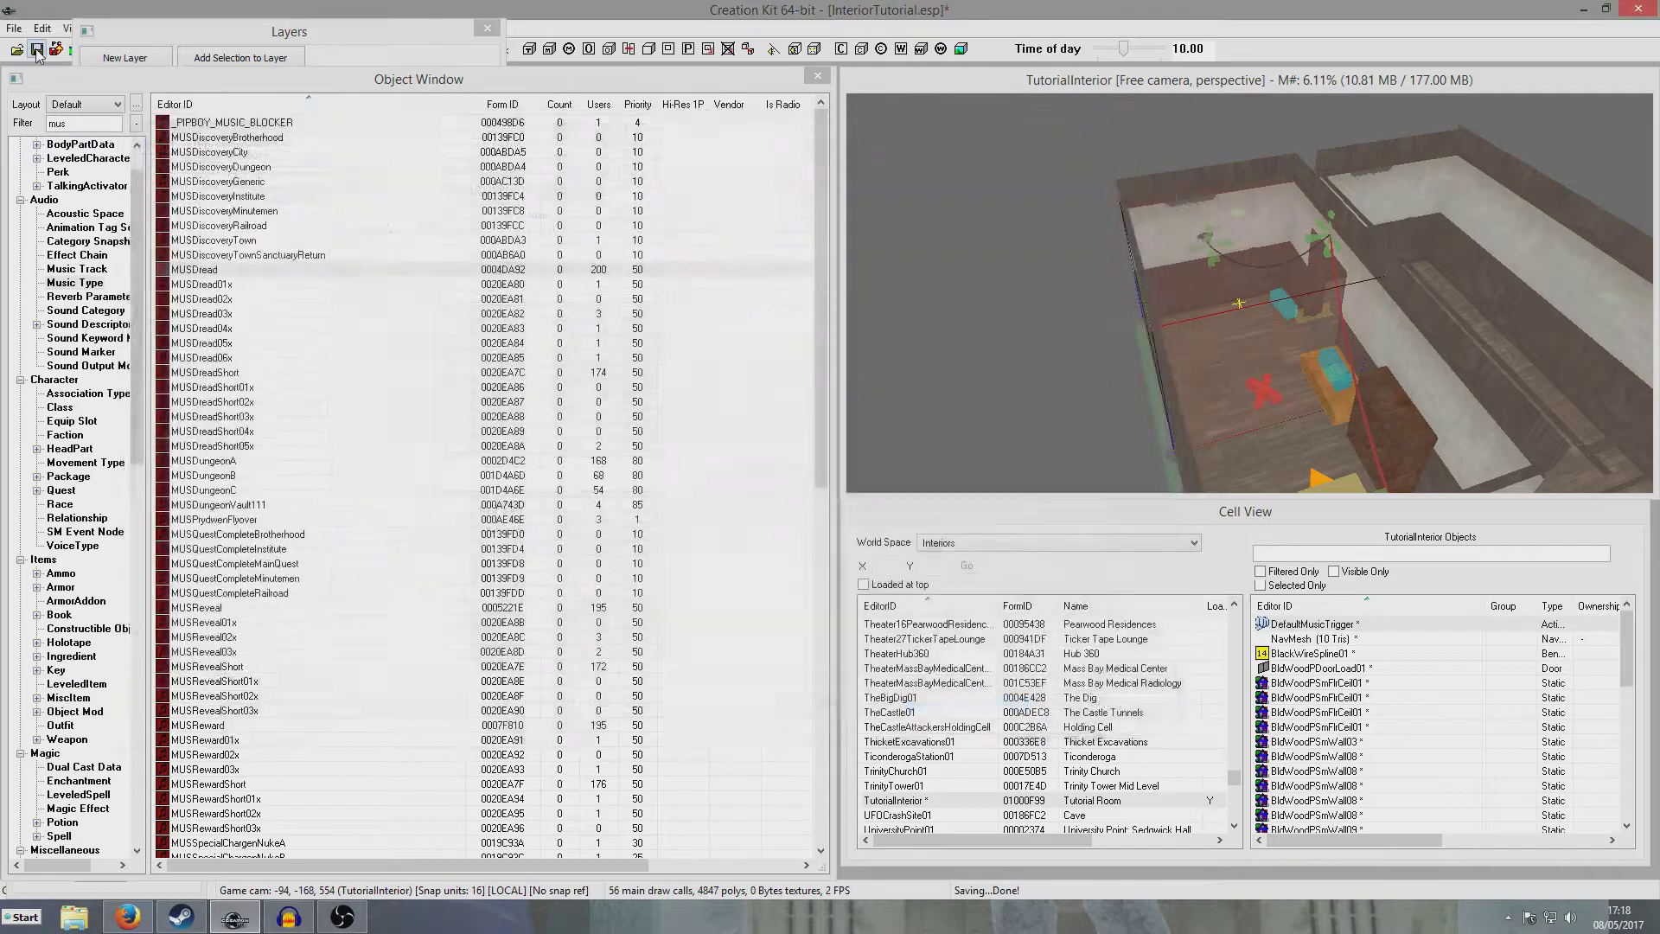
{"action": "left_click", "coordinate": [37, 51]}
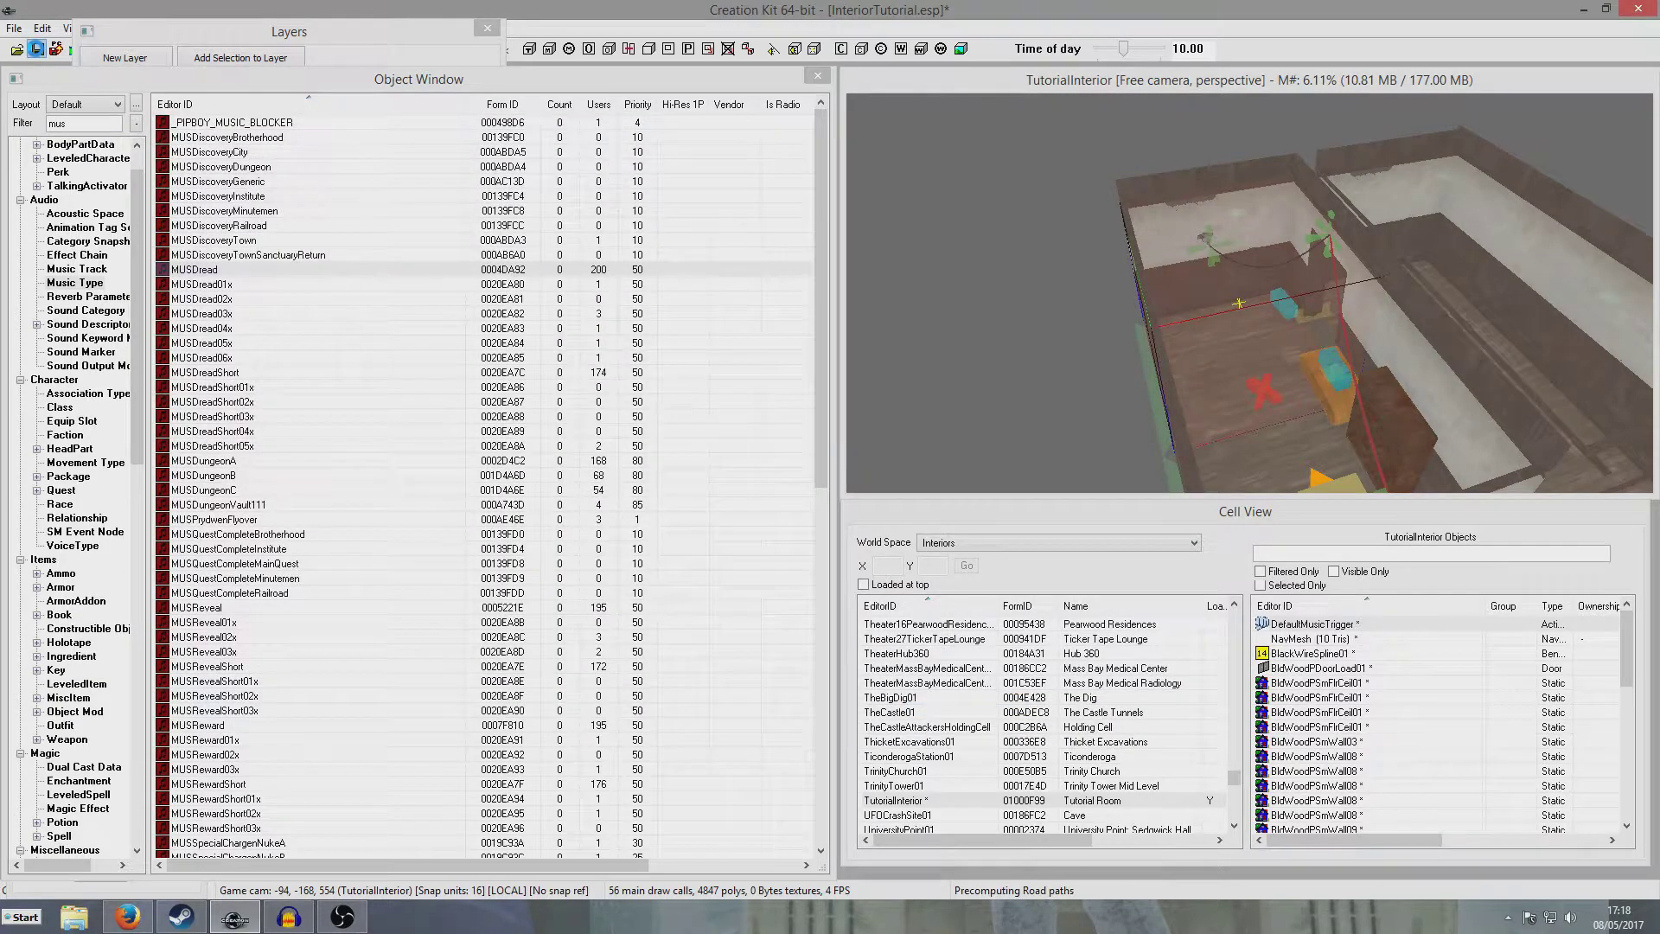
- Open and accept MUSDread, reopen and cancel it, then save InteriorTutorial.esp
{"action": "double_click", "coordinate": [432, 269]}
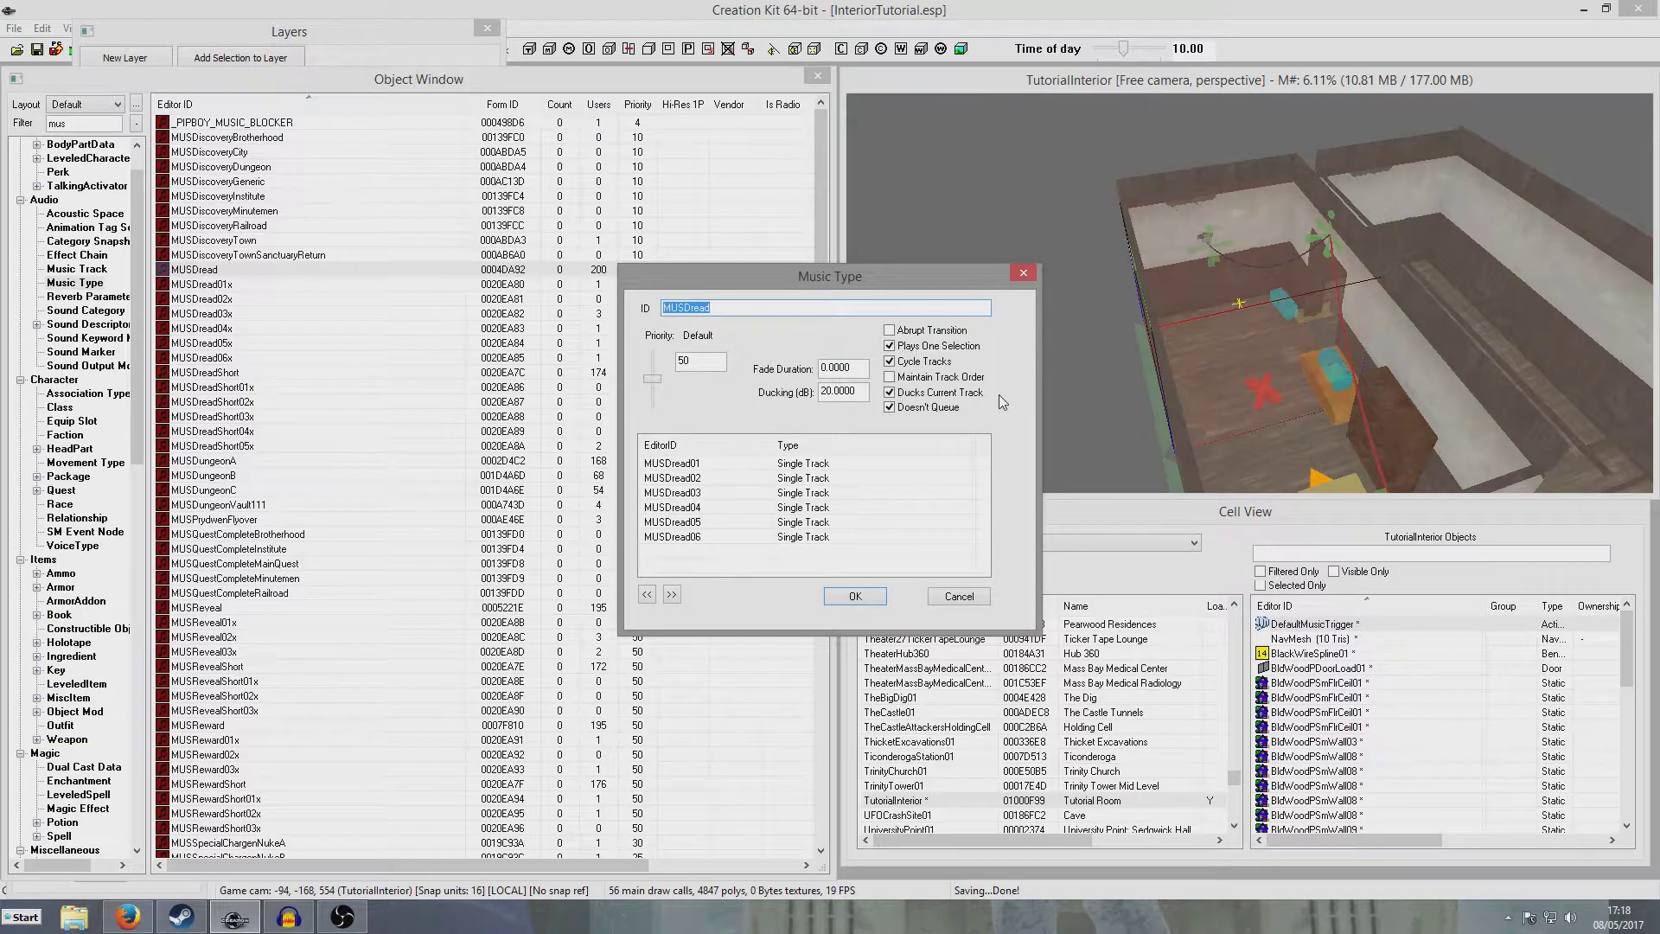
{"action": "left_click", "coordinate": [854, 596]}
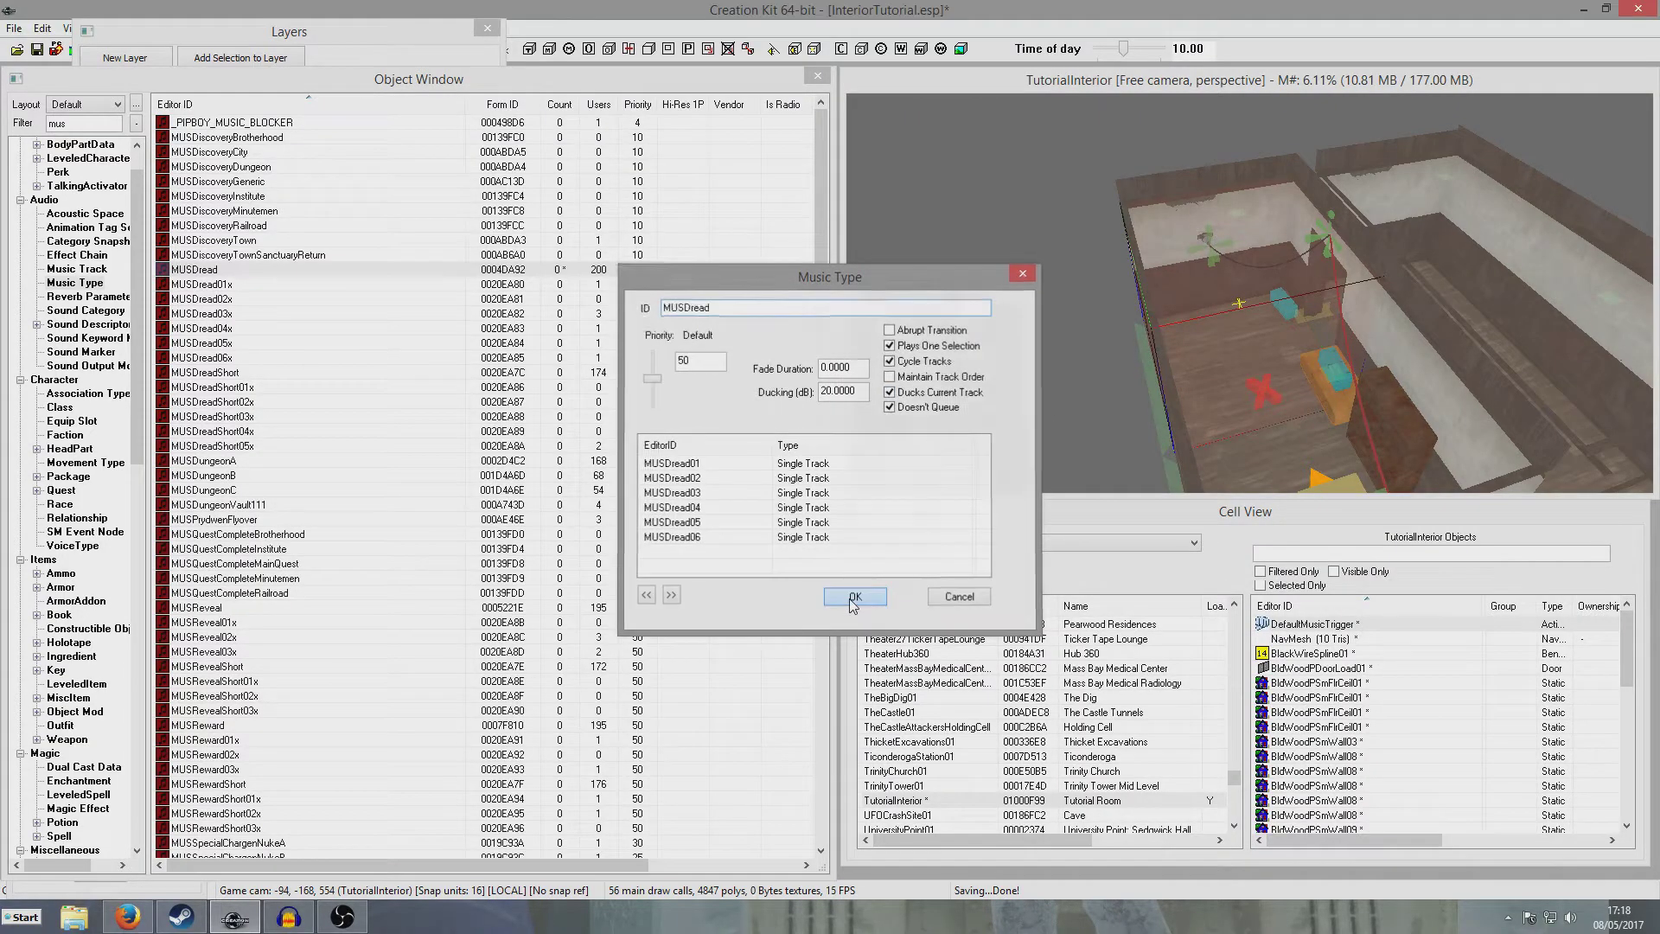
{"action": "left_click", "coordinate": [363, 287]}
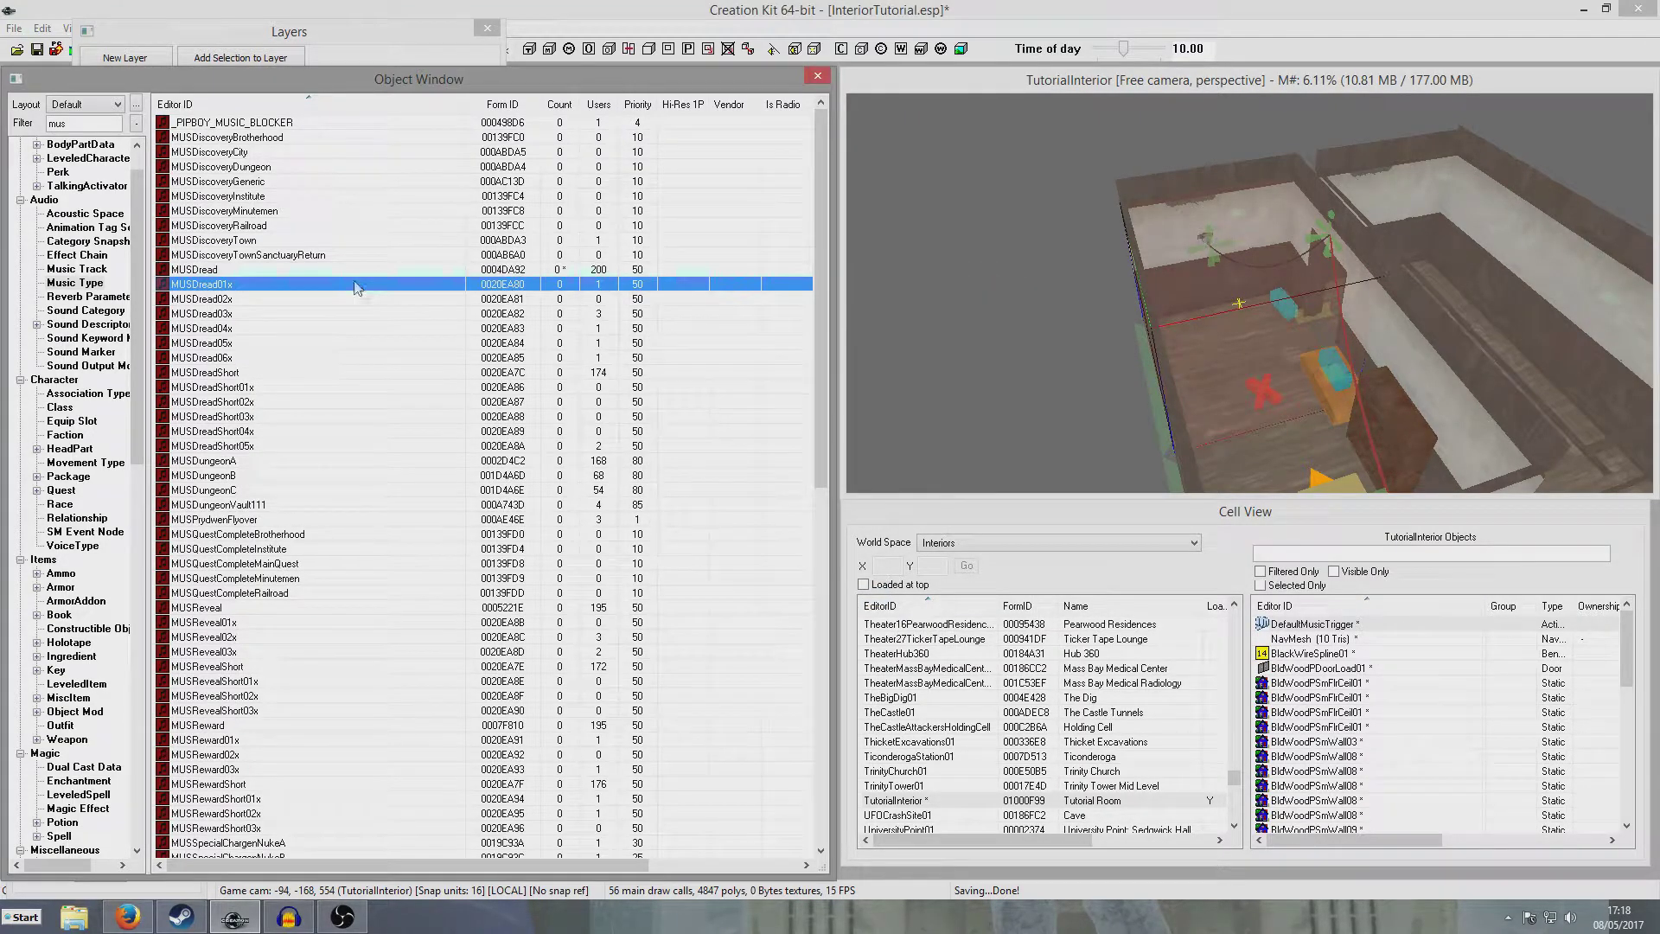
{"action": "double_click", "coordinate": [346, 270]}
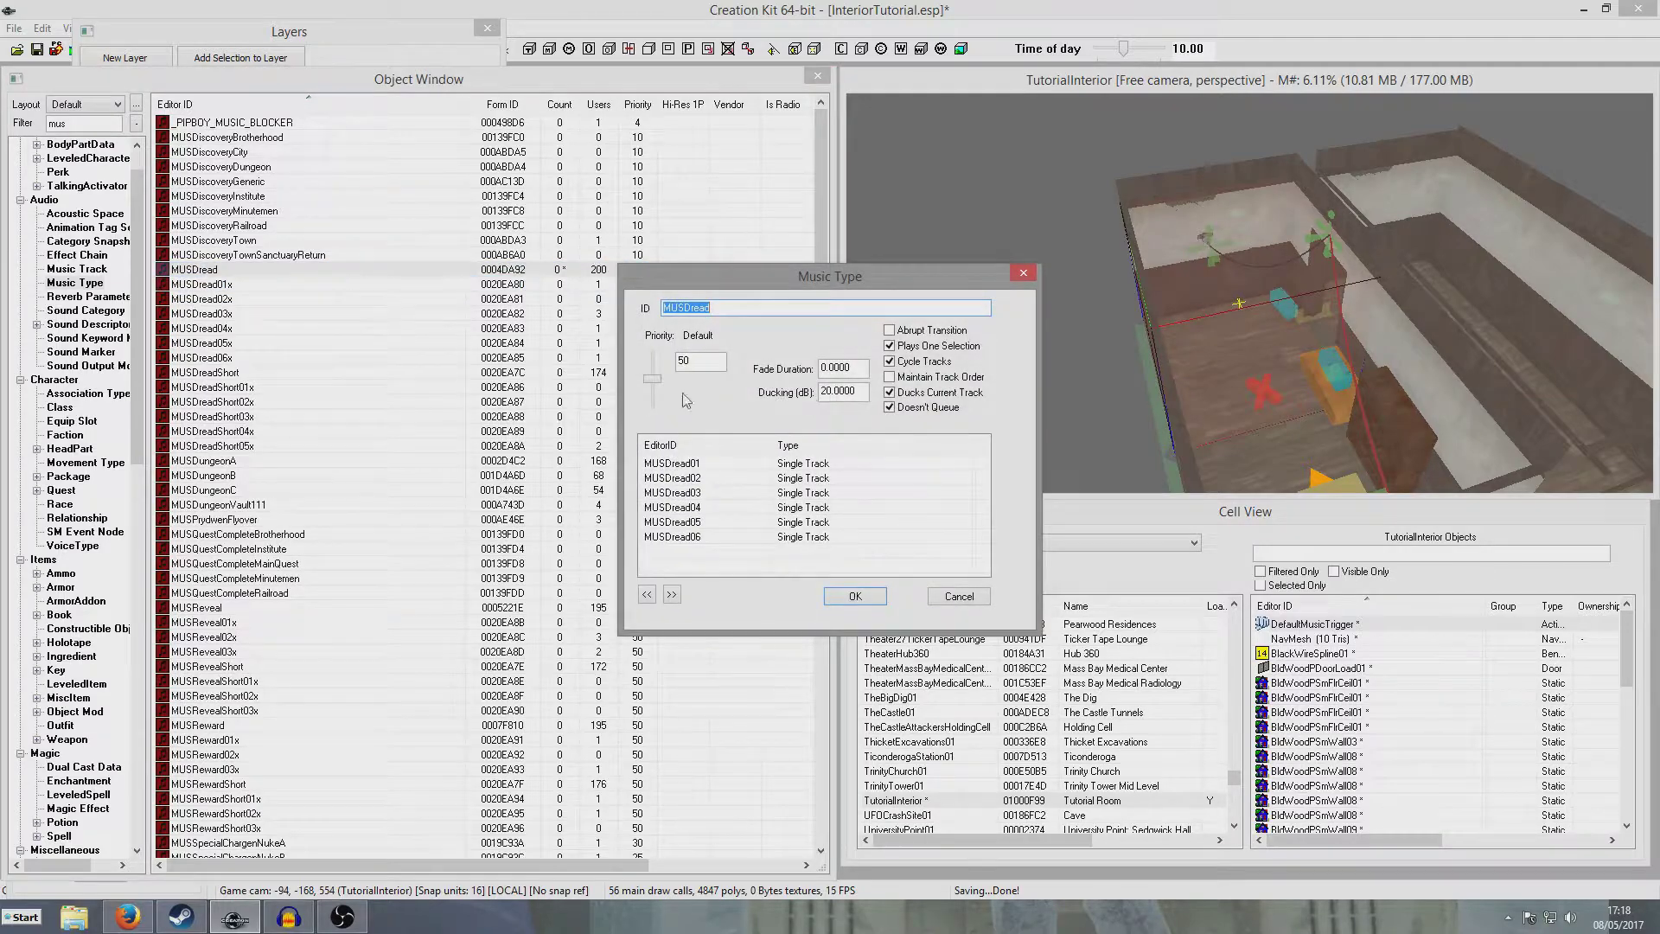
{"action": "left_click", "coordinate": [951, 597]}
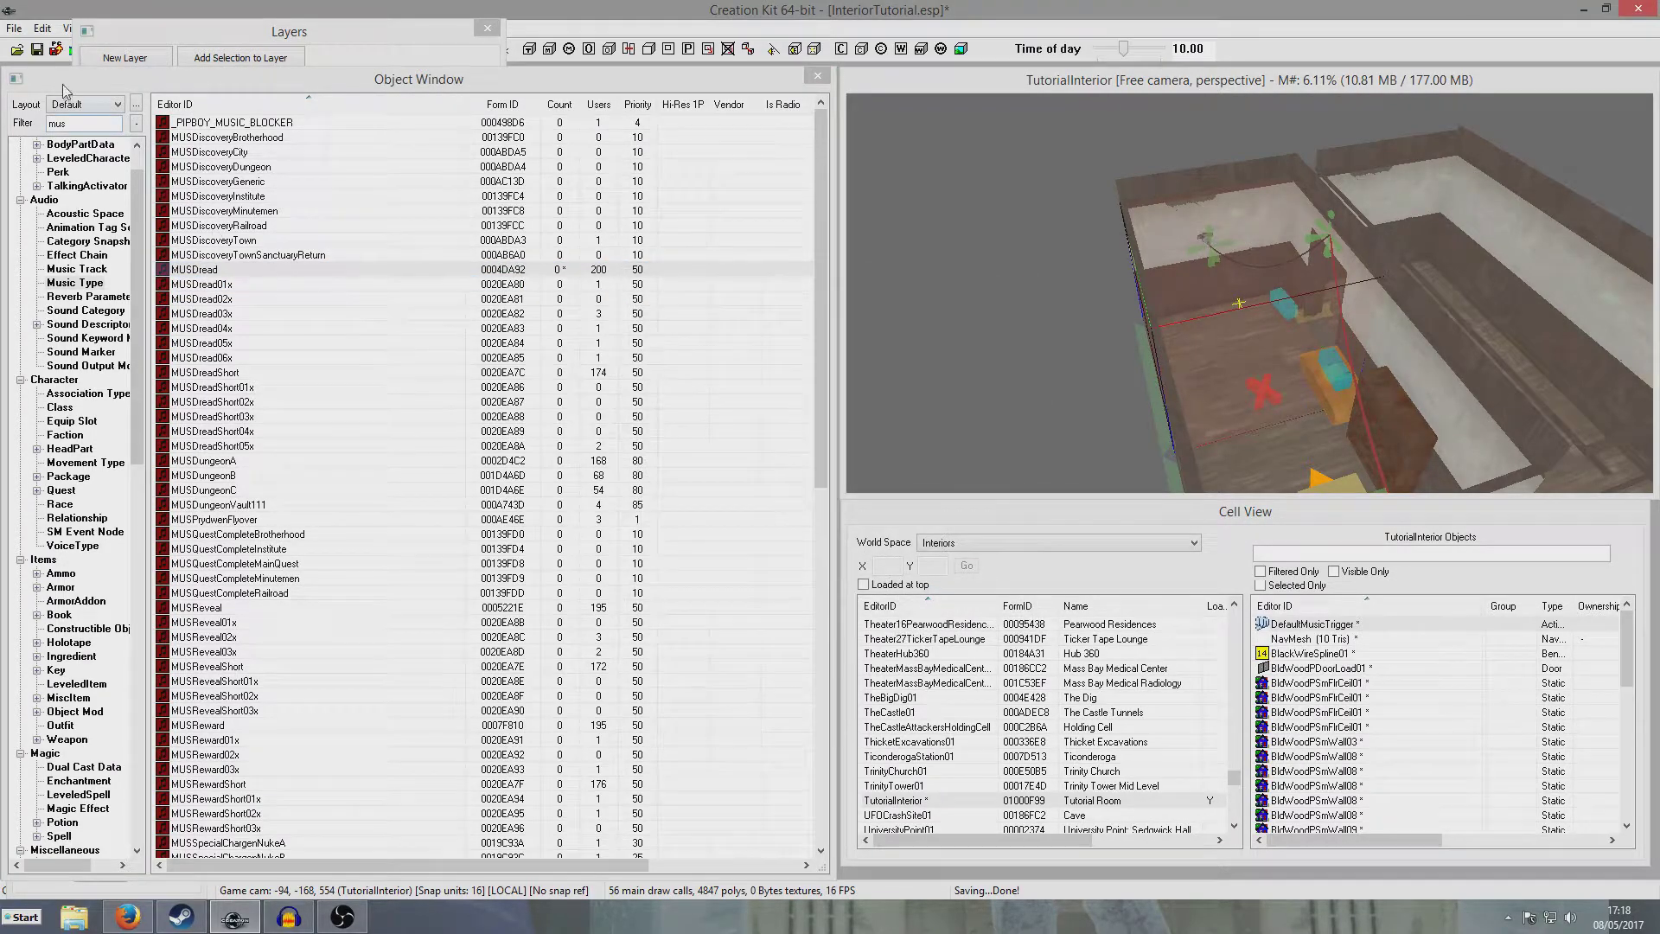
{"action": "left_click", "coordinate": [38, 50]}
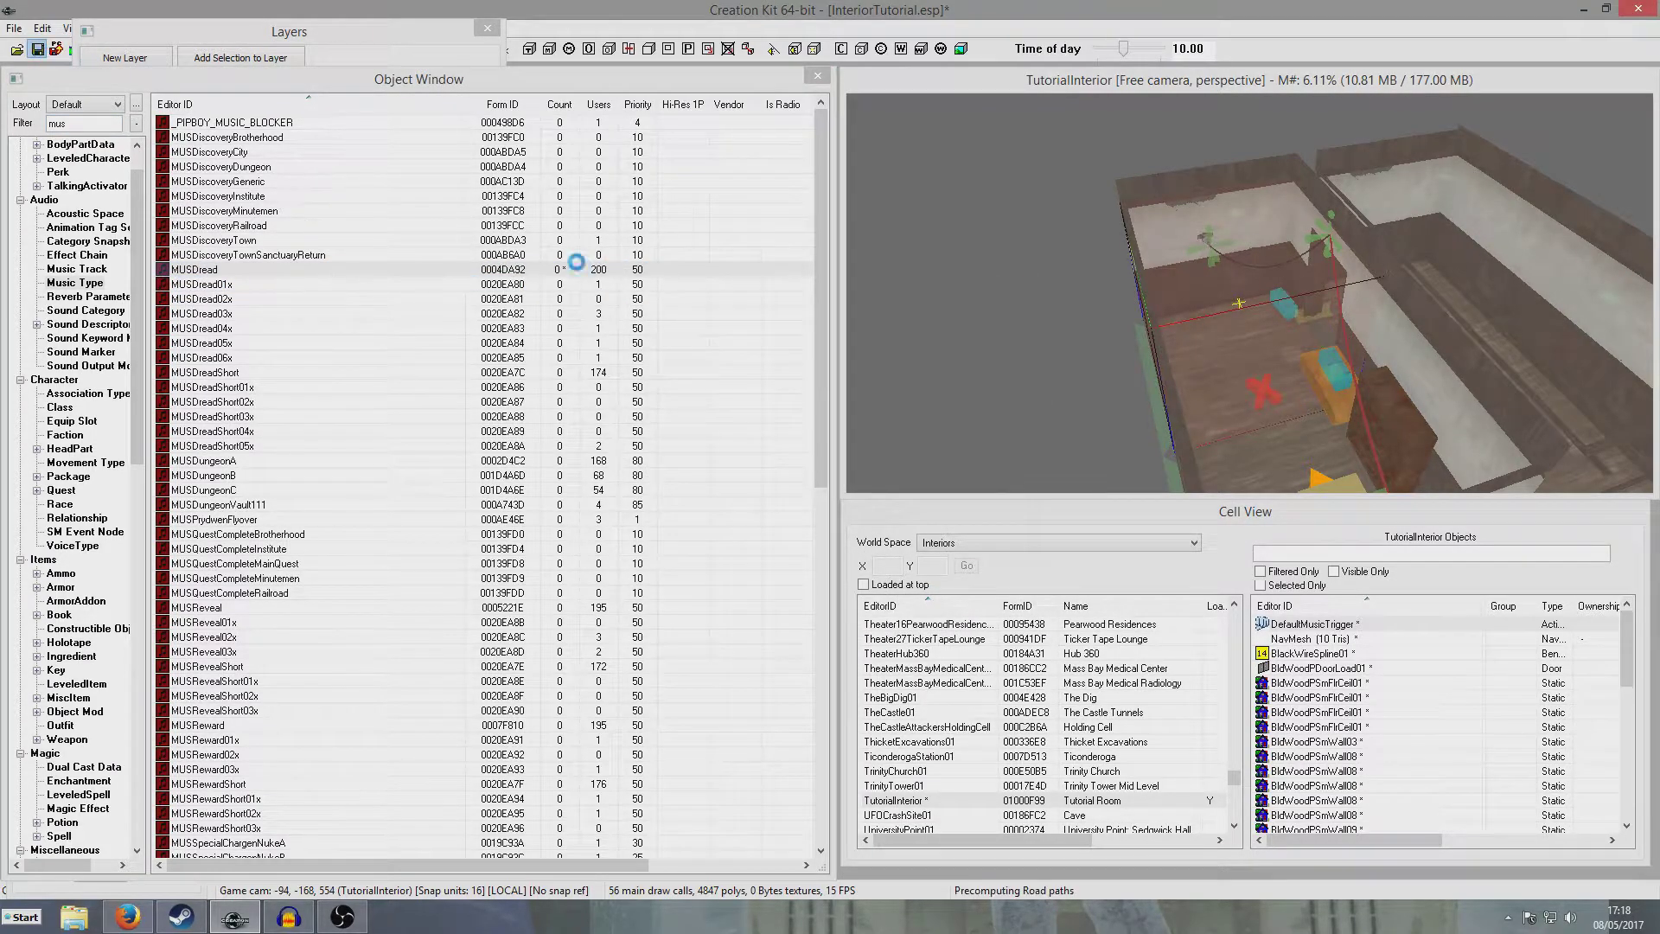
{"action": "left_click", "coordinate": [416, 287]}
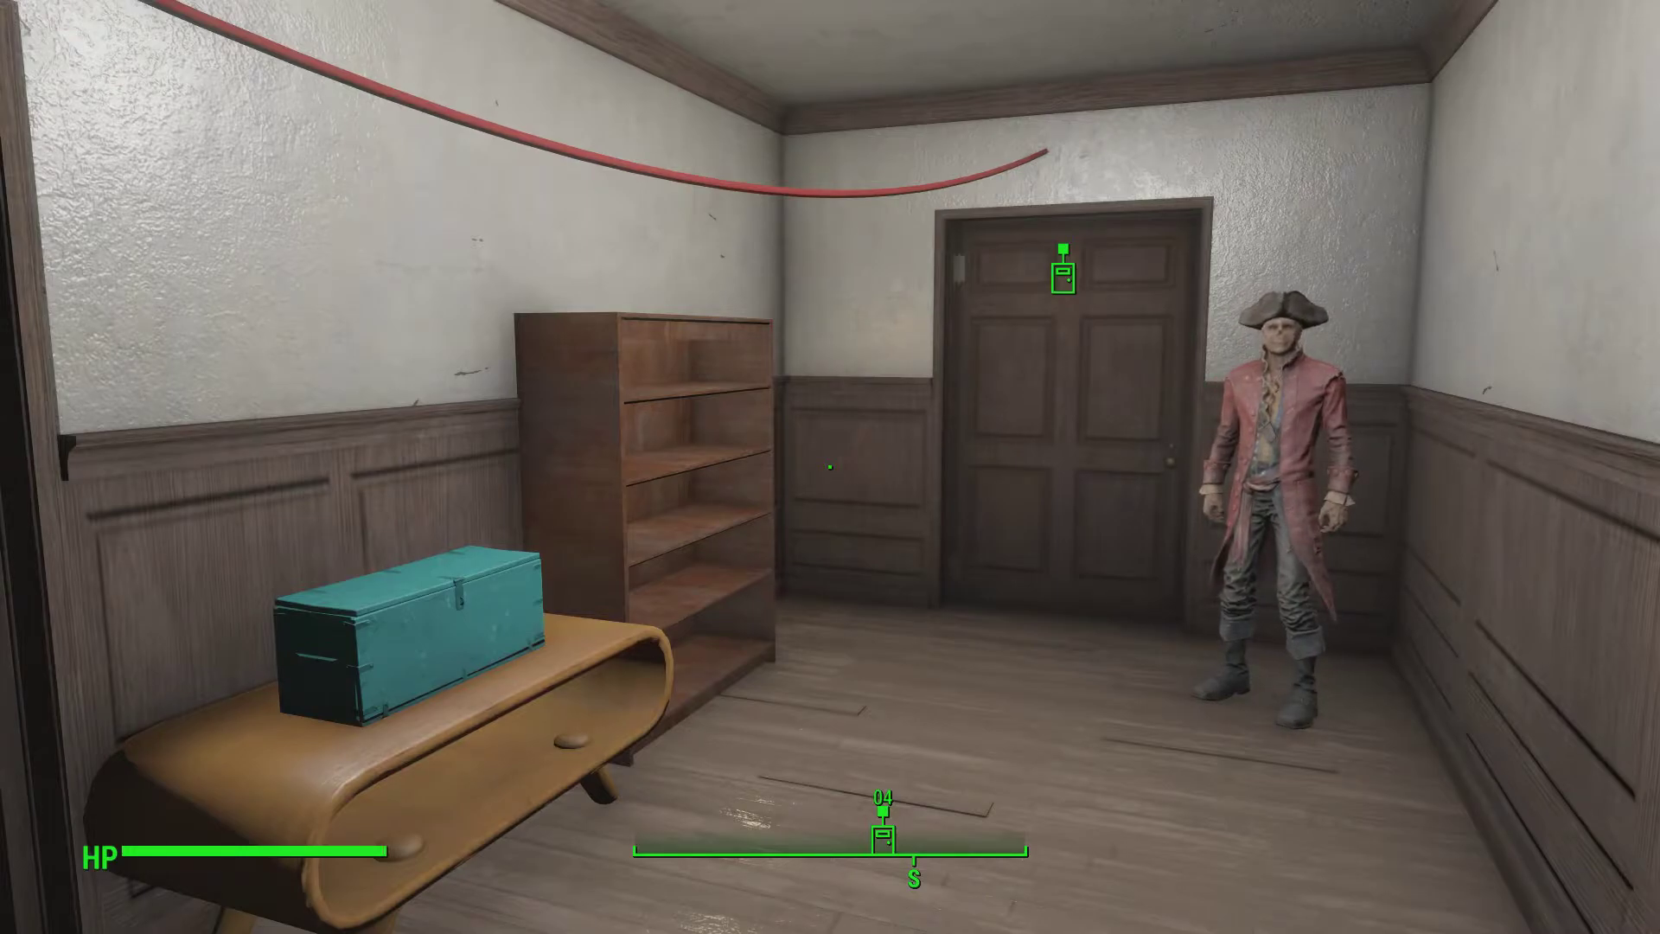
- In the console, run help tutorialmusic 4 to find form ID 1D006360
{"action": "key", "text": "grave"}
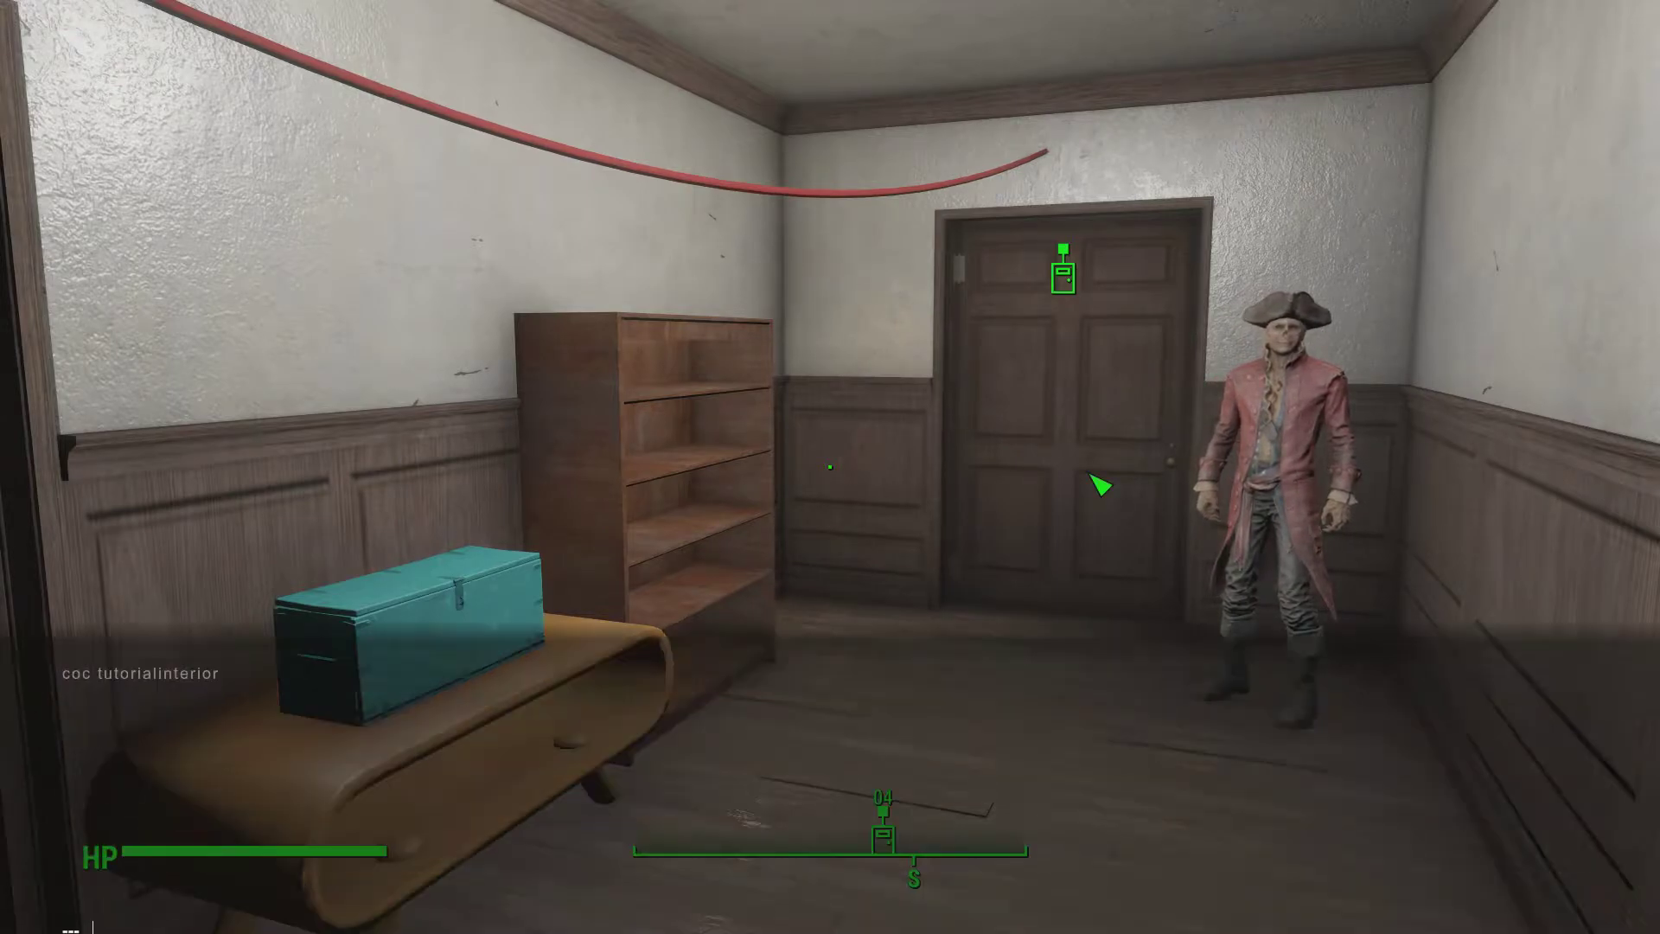
{"action": "type", "text": "help tutorialmusic 4"}
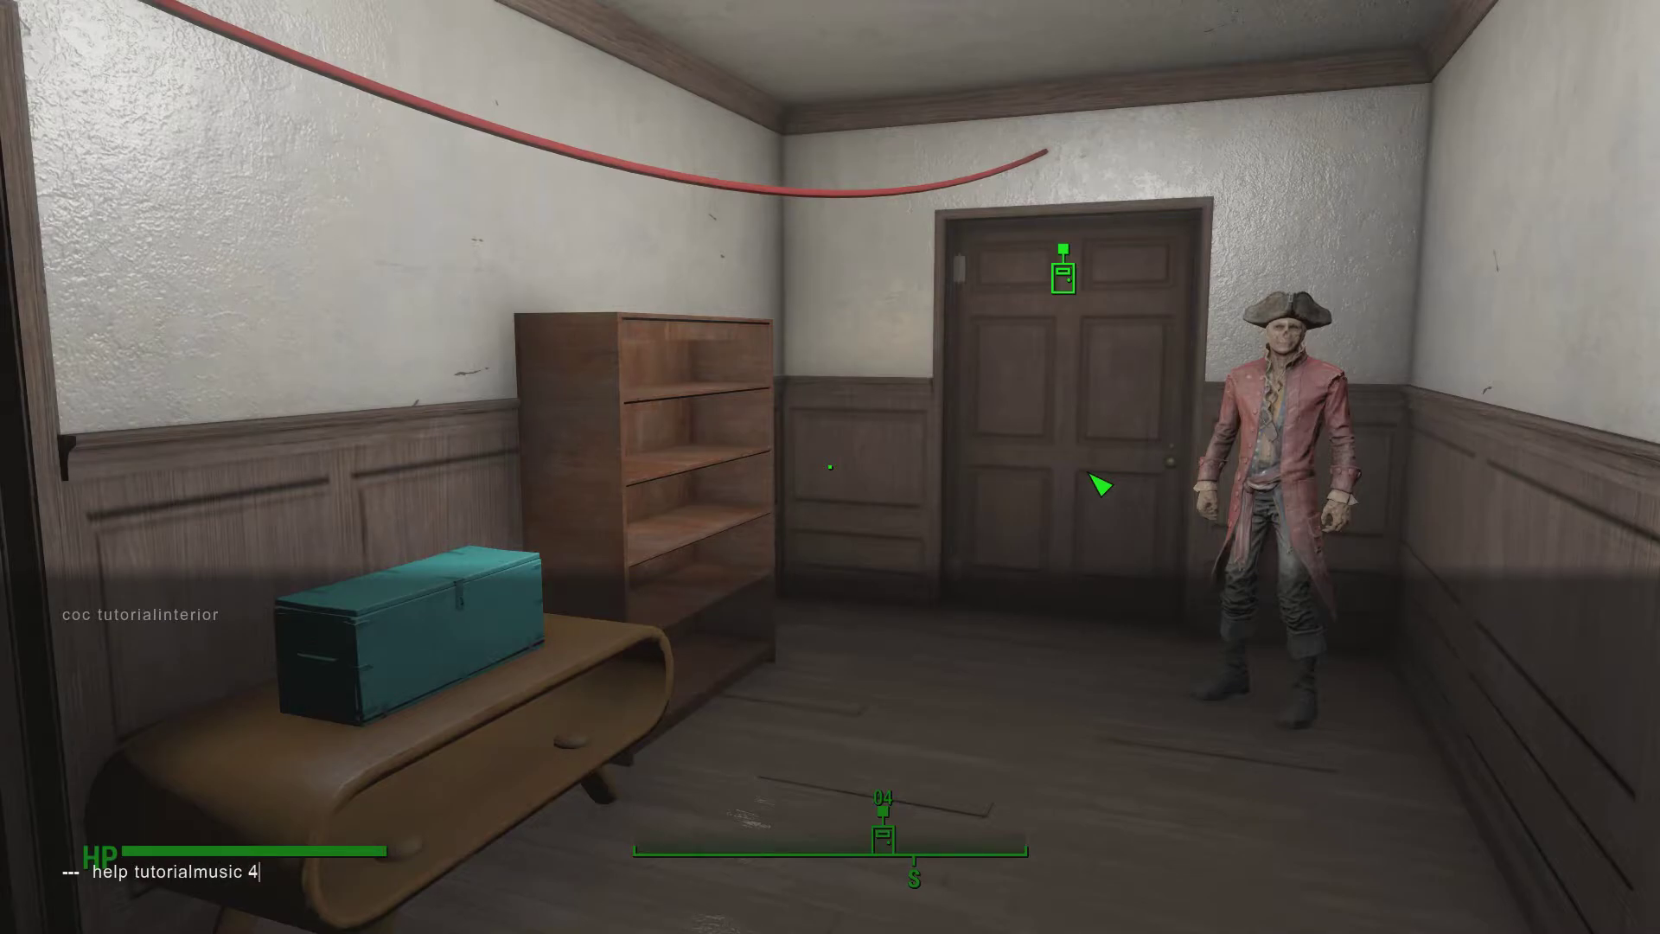
{"action": "key", "text": "Return"}
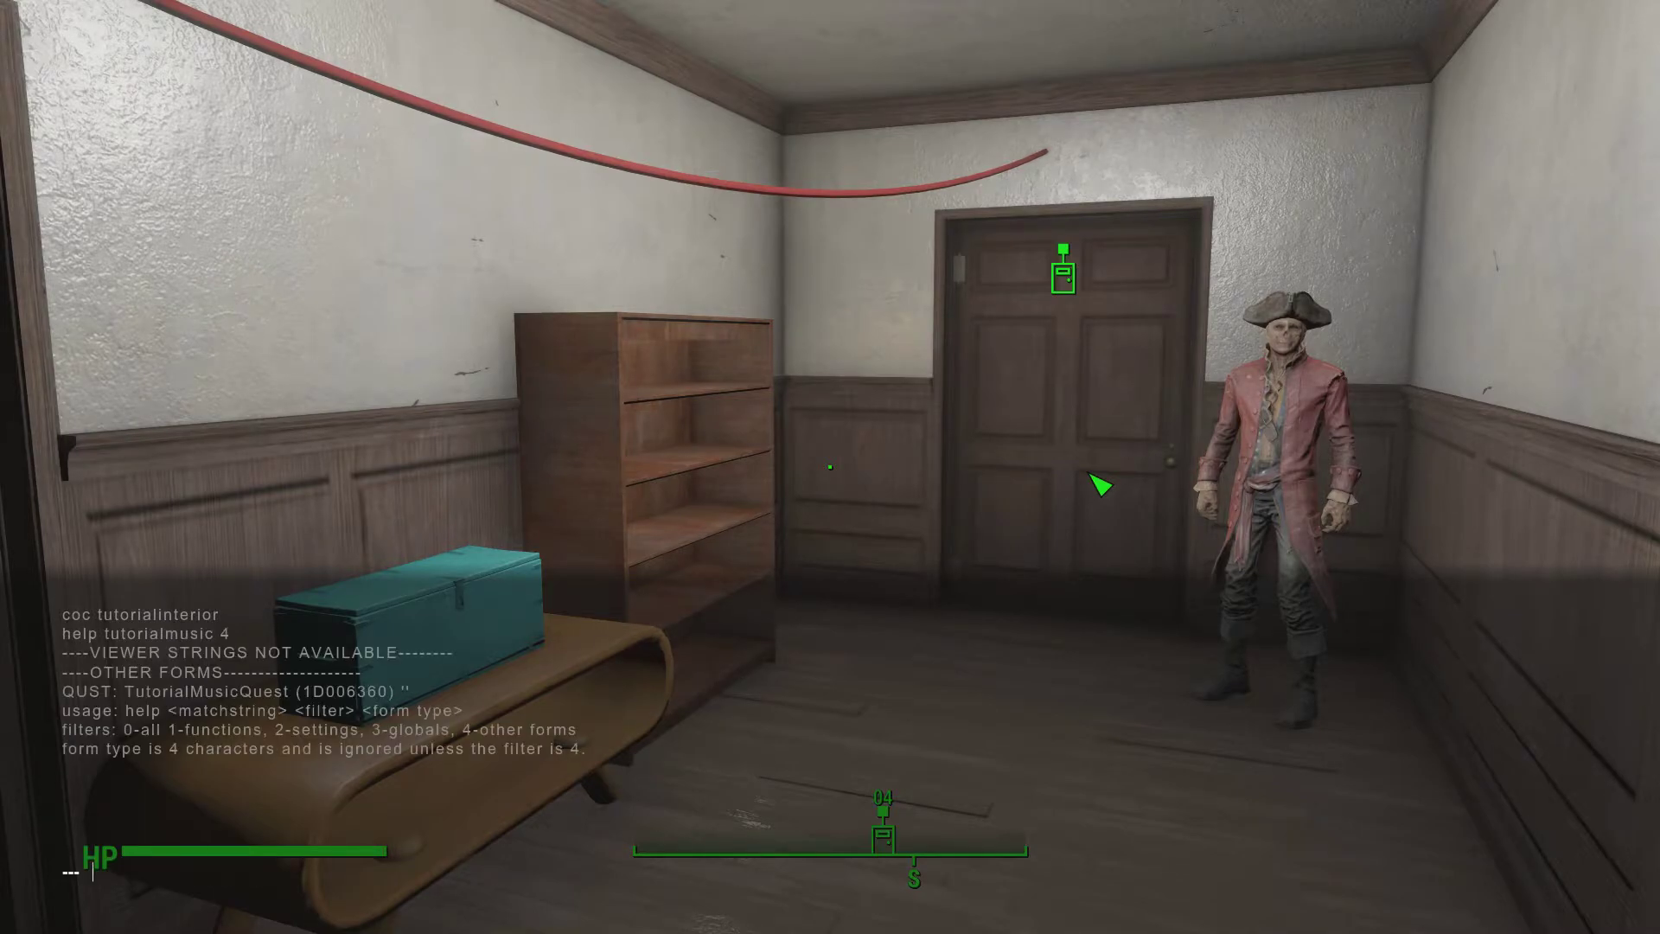
- Run setstage 1d006360 10 and close the console
{"action": "type", "text": "setstage 1d006360 10"}
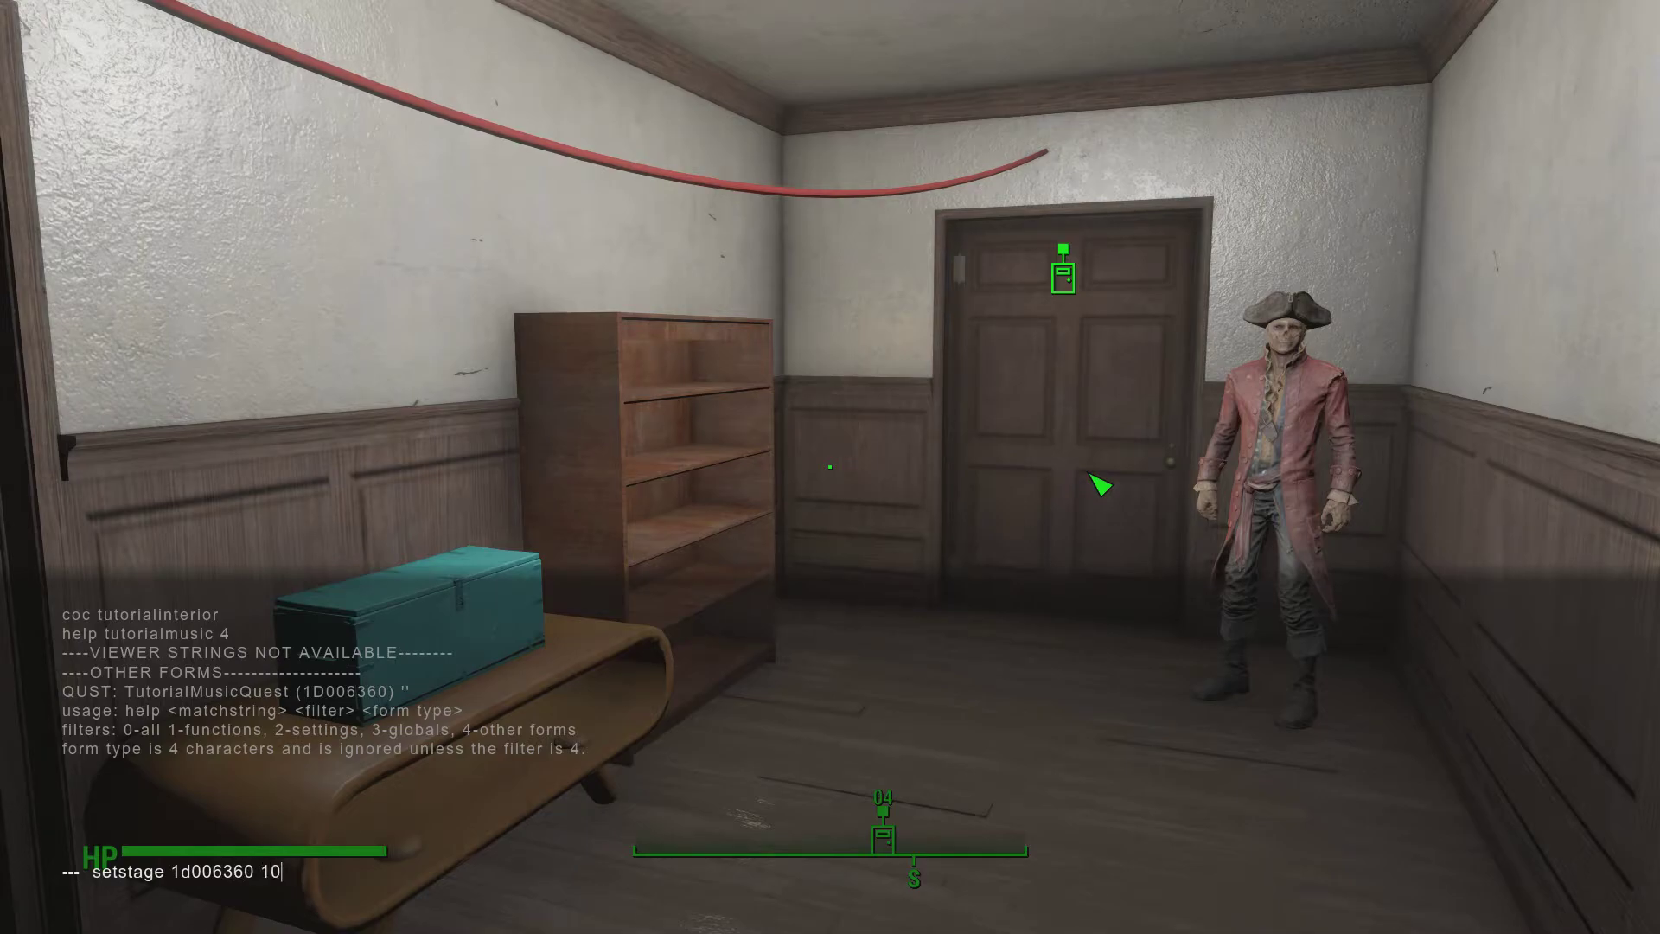
{"action": "key", "text": "Return"}
{"action": "key", "text": "grave"}
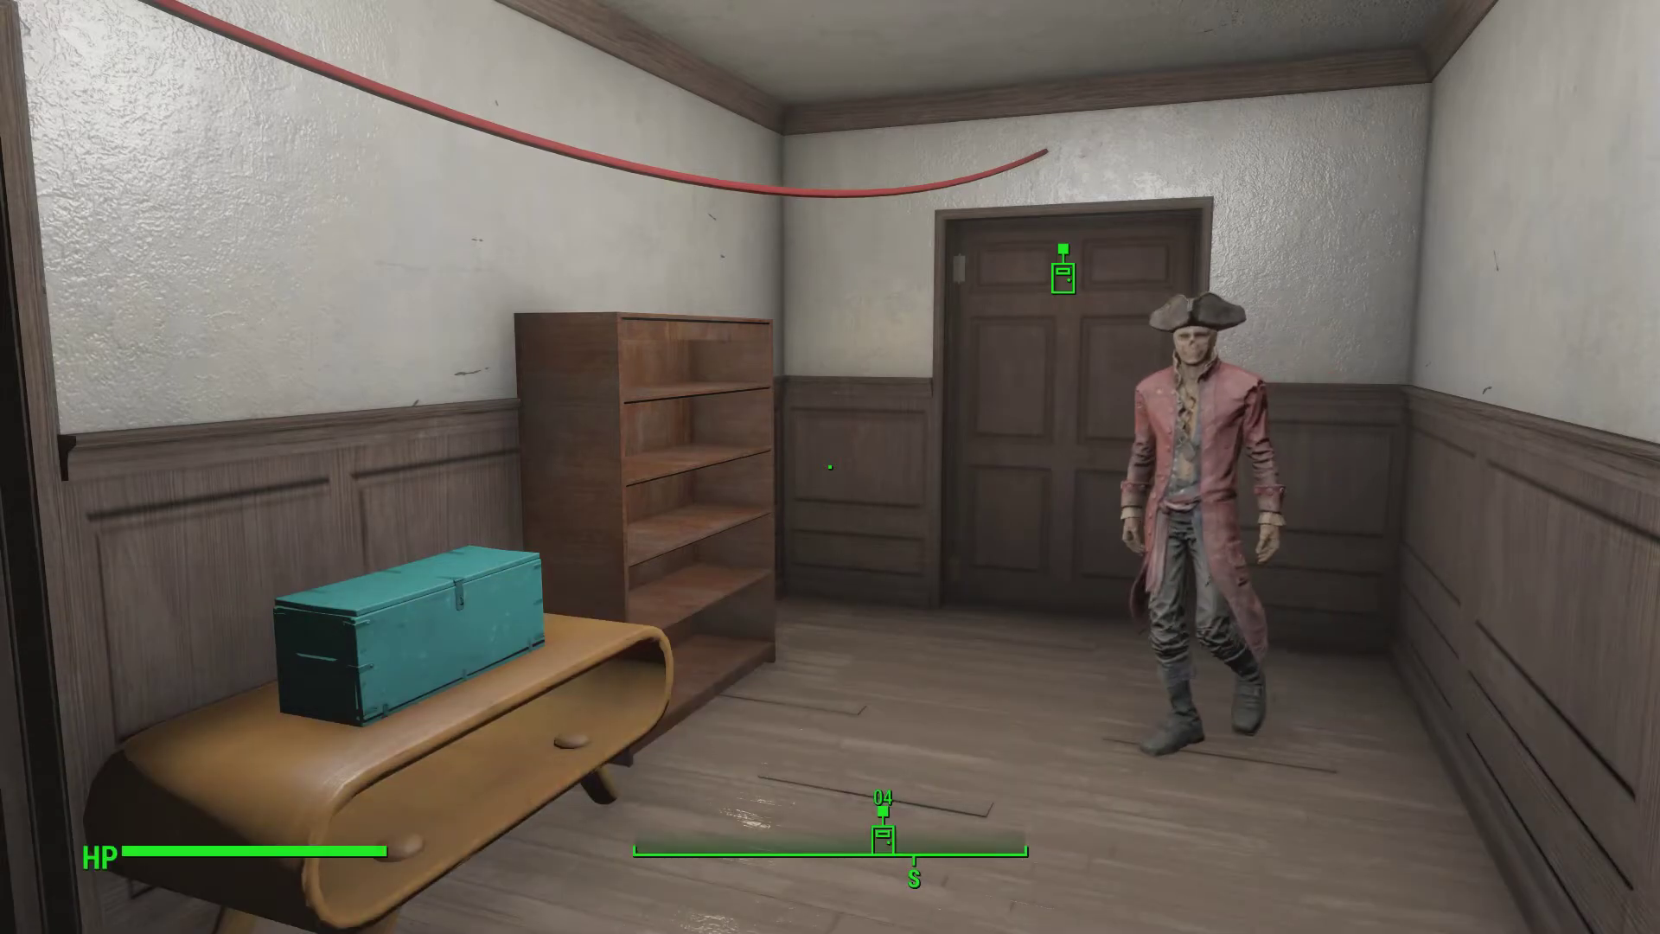
- Visit the table and floor footlockers, loot the .308 Rounds, then head toward the door
{"action": "mouse_move", "coordinate": [831, 467]}
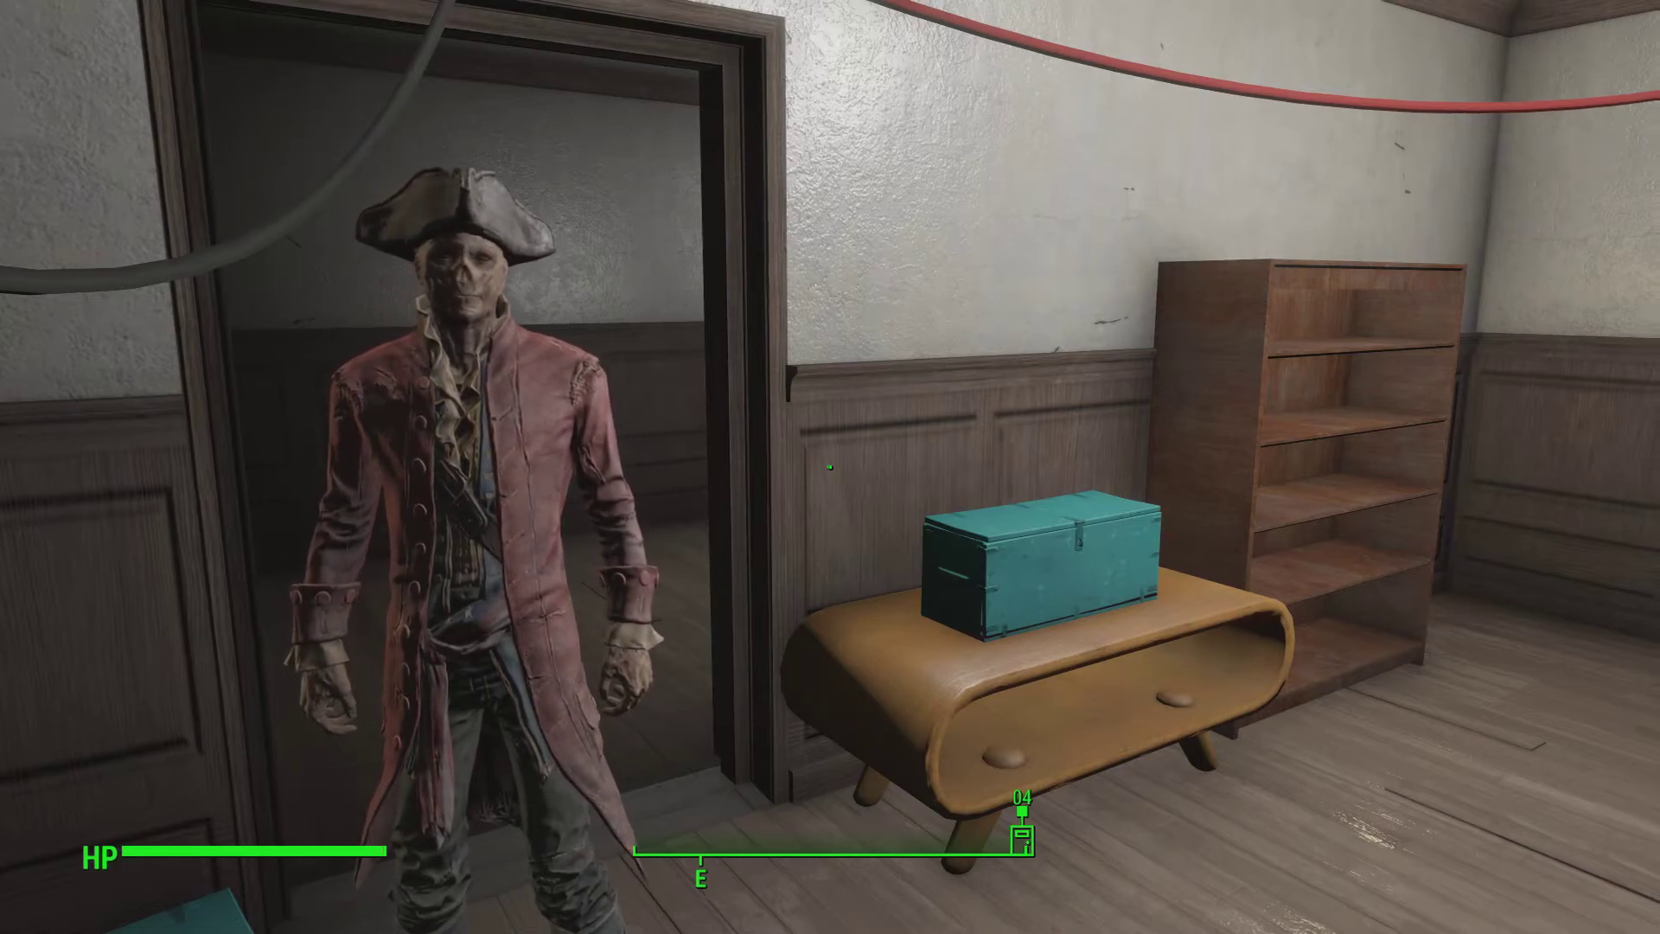
{"action": "key", "text": "w"}
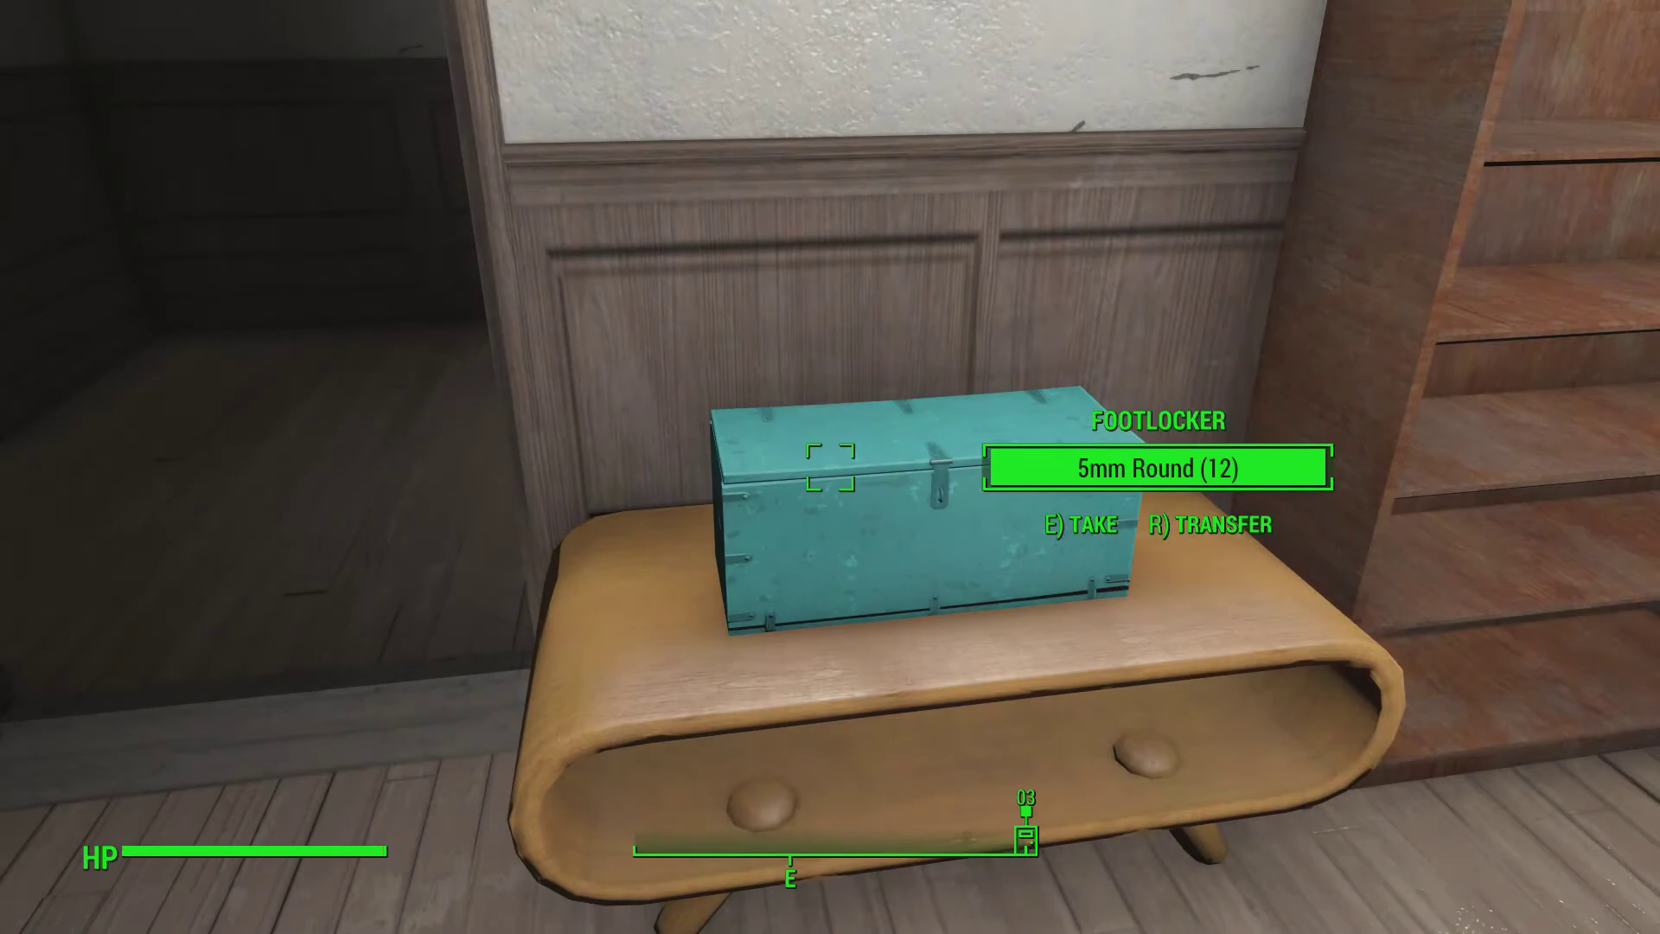
{"action": "key", "text": "w"}
{"action": "key", "text": "e"}
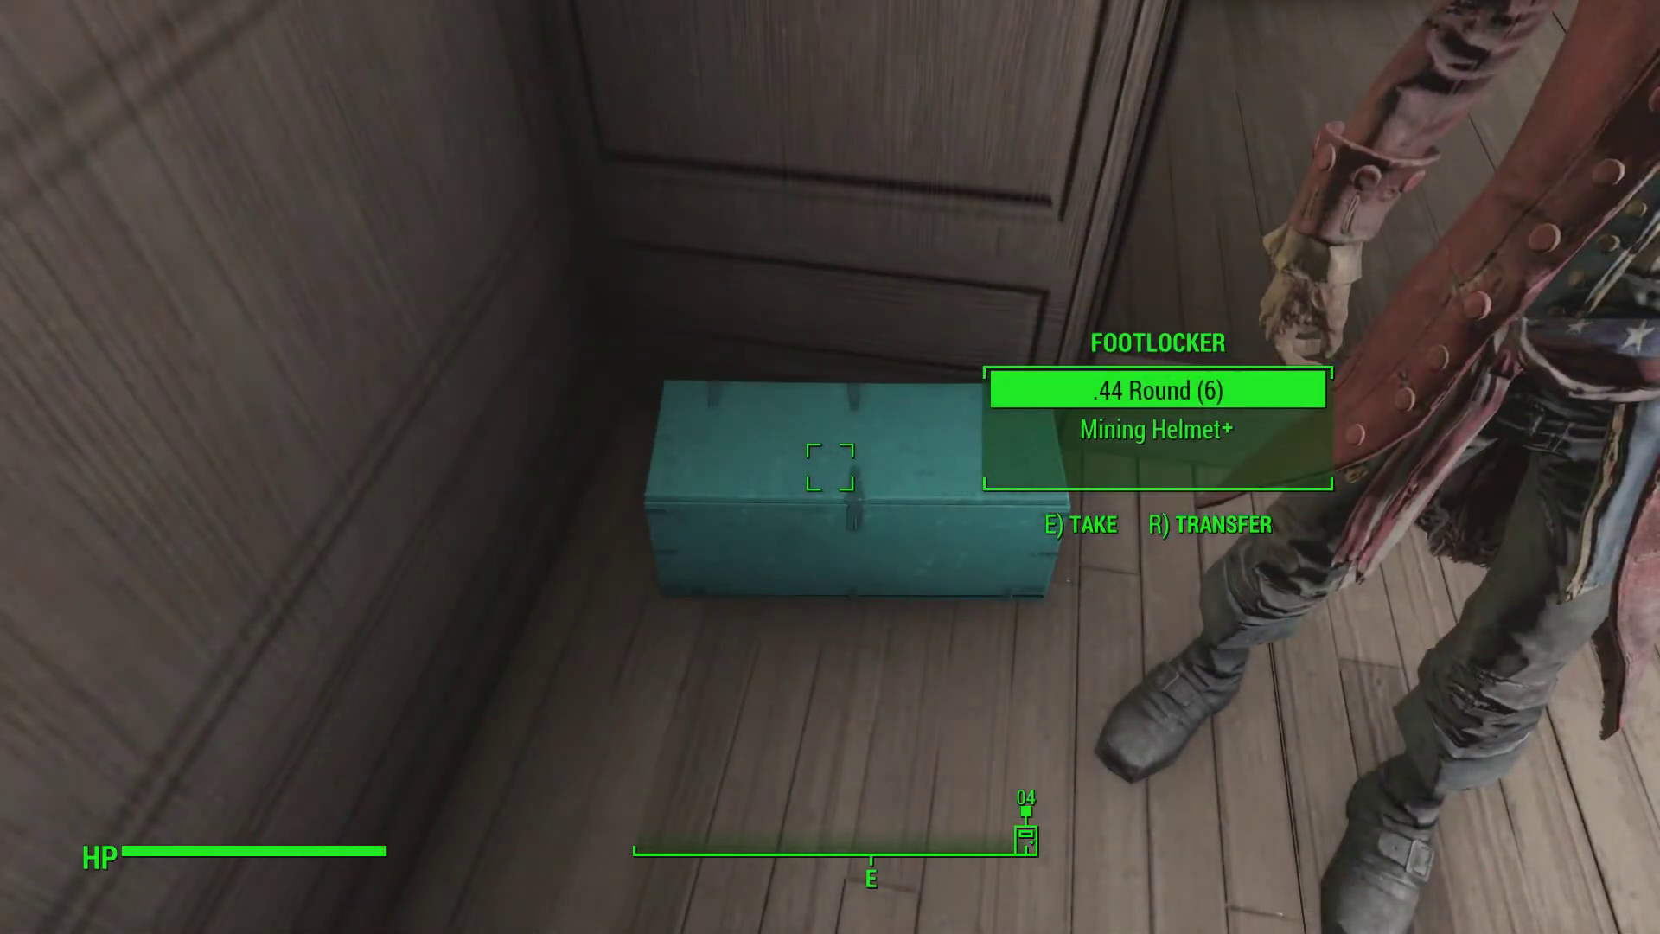
{"action": "key", "text": "e"}
{"action": "key", "text": "e"}
{"action": "key", "text": "w"}
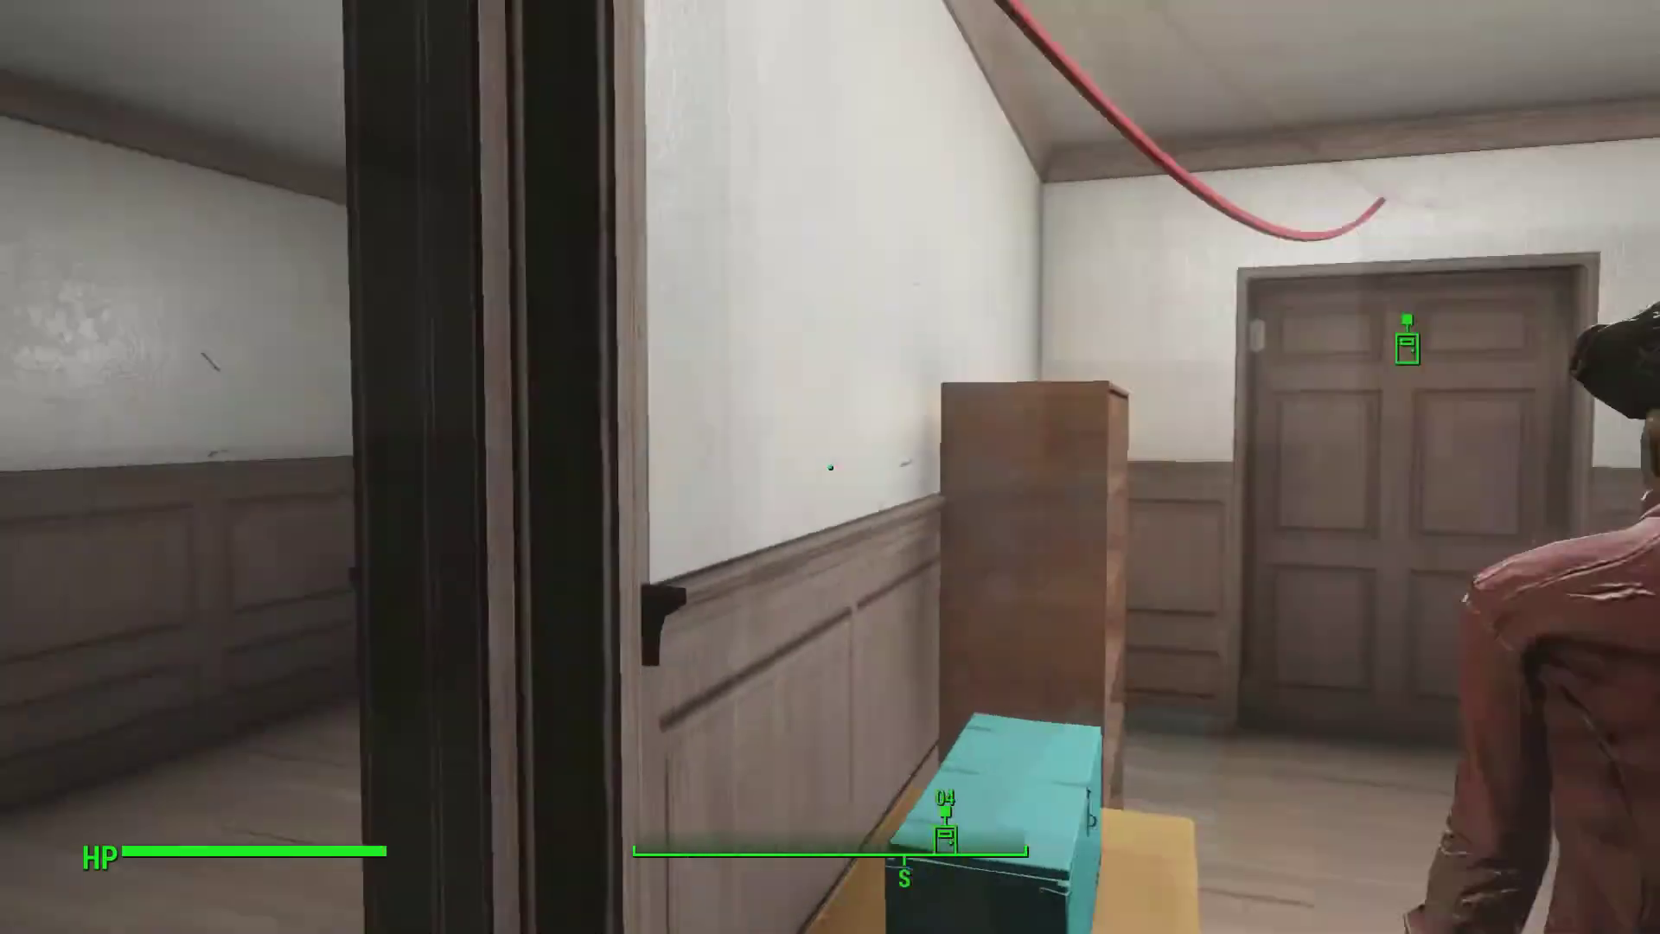